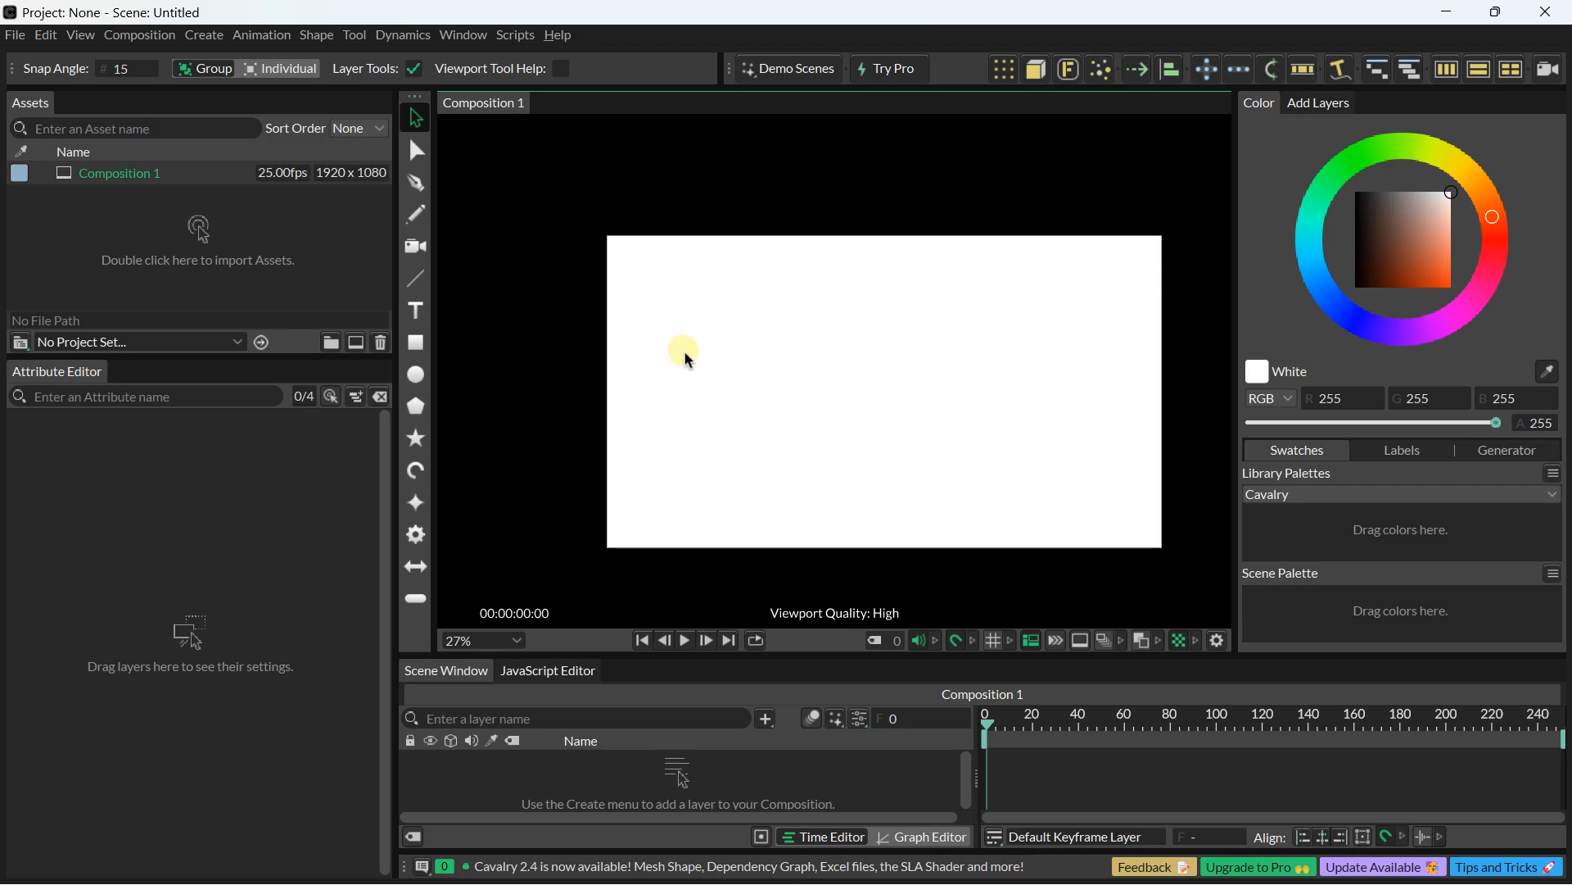
# Step: Draw a rectangle about 1101 by 533 near the middle of the composition and colour it orange red (ff4a00)
pyautogui.scroll(1, 685, 355)
pyautogui.moveTo(758, 366); pyautogui.dragTo(712, 348)
pyautogui.scroll(2, 719, 340)
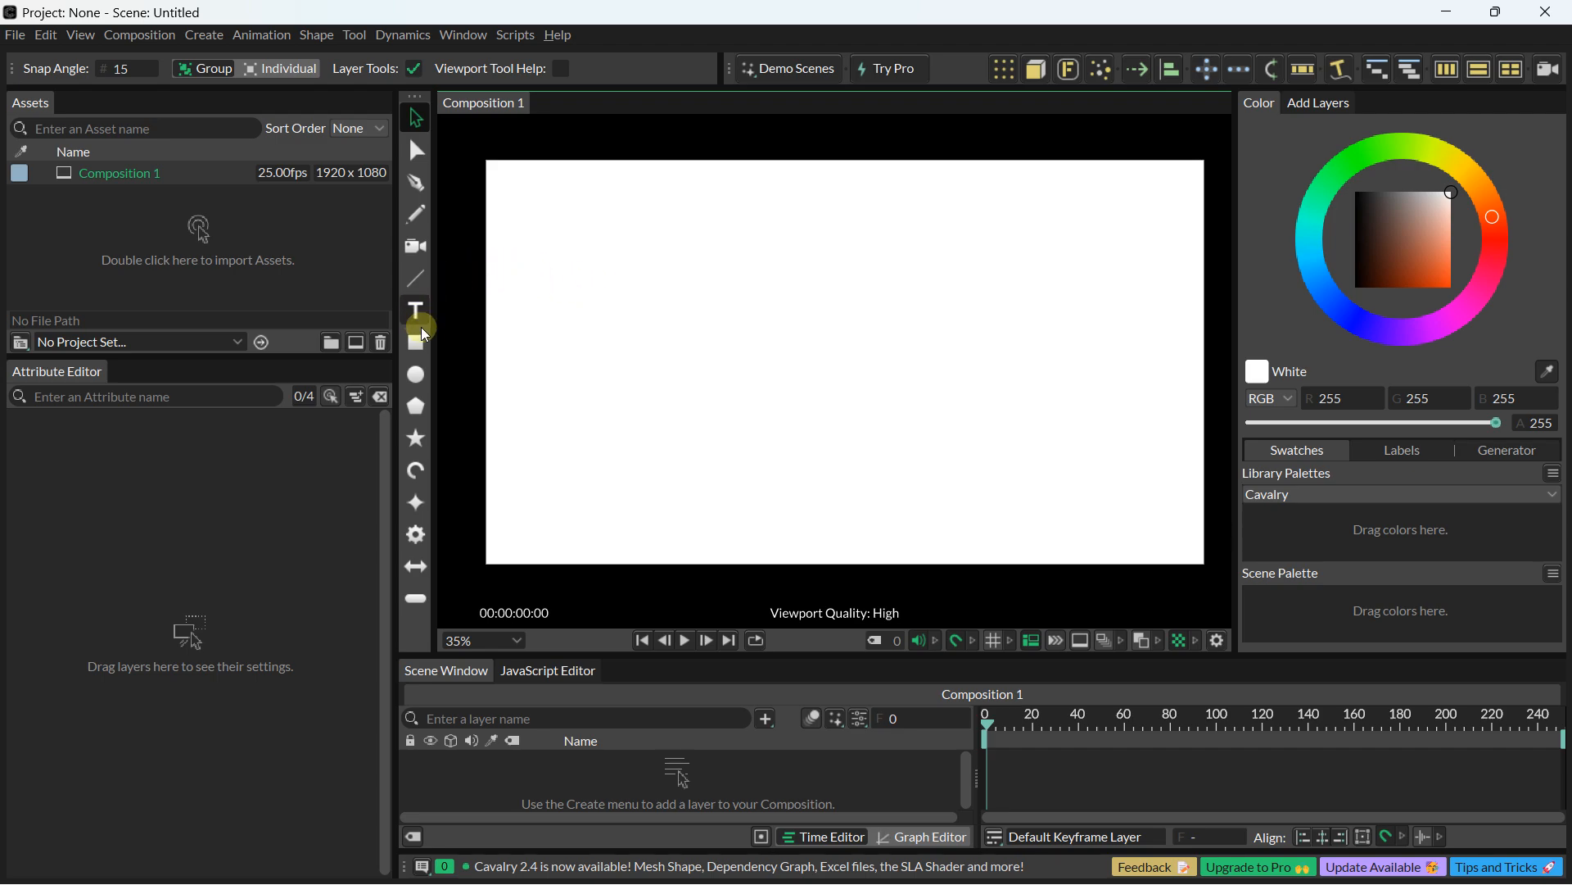
pyautogui.click(425, 335)
pyautogui.moveTo(626, 248)
pyautogui.mouseDown()
pyautogui.moveTo(814, 400)
pyautogui.moveTo(1039, 447)
pyautogui.mouseUp()
pyautogui.click(415, 117)
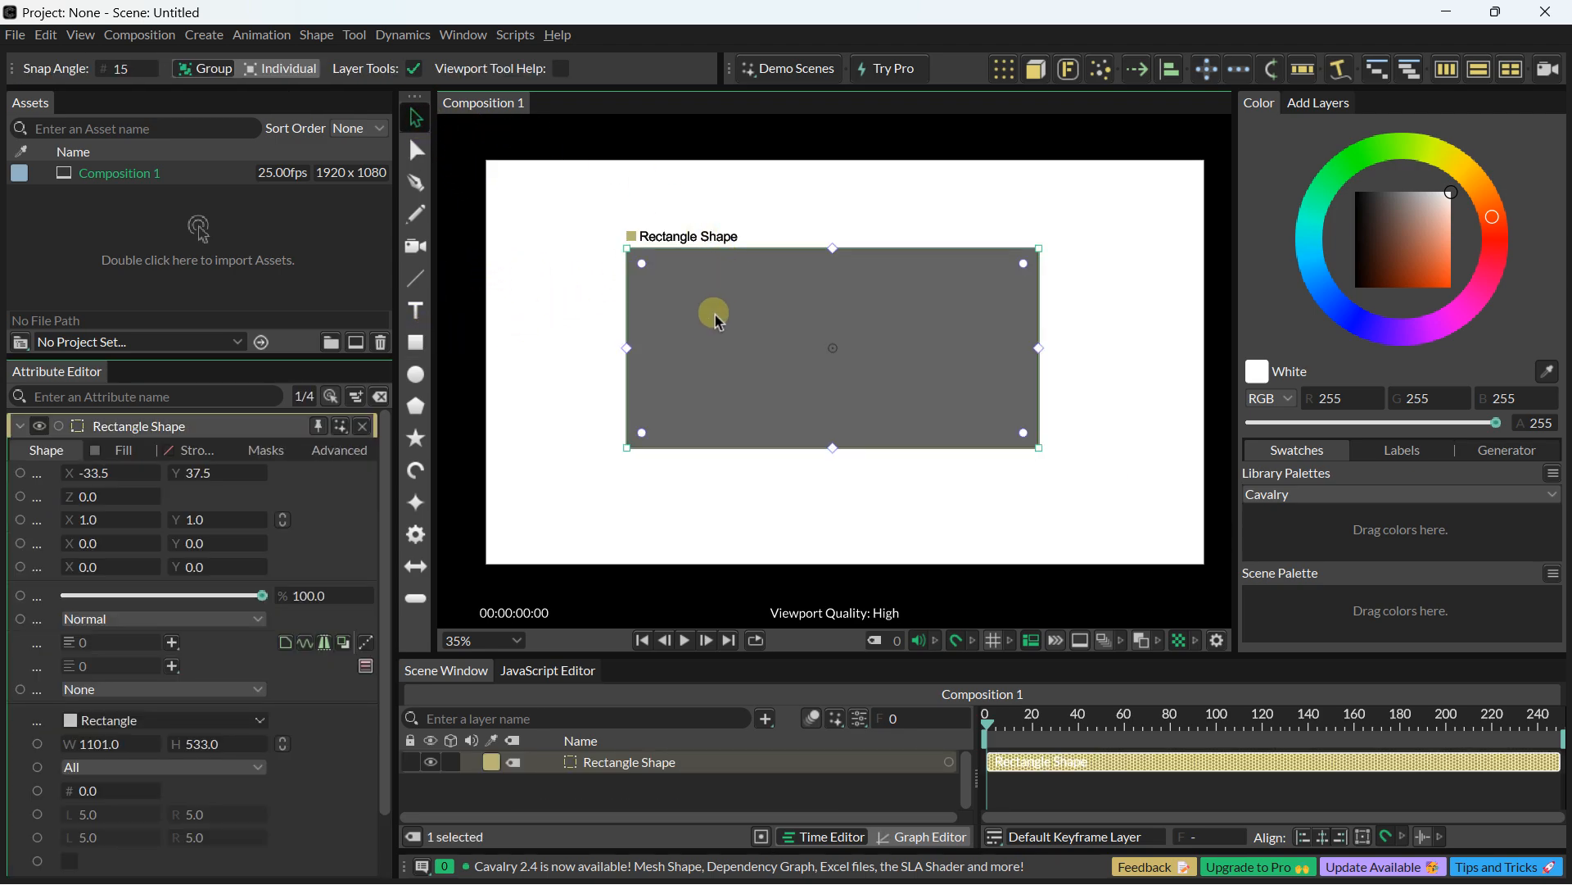
pyautogui.moveTo(712, 309)
pyautogui.mouseDown()
pyautogui.moveTo(682, 294)
pyautogui.moveTo(701, 319)
pyautogui.moveTo(705, 306)
pyautogui.mouseUp()
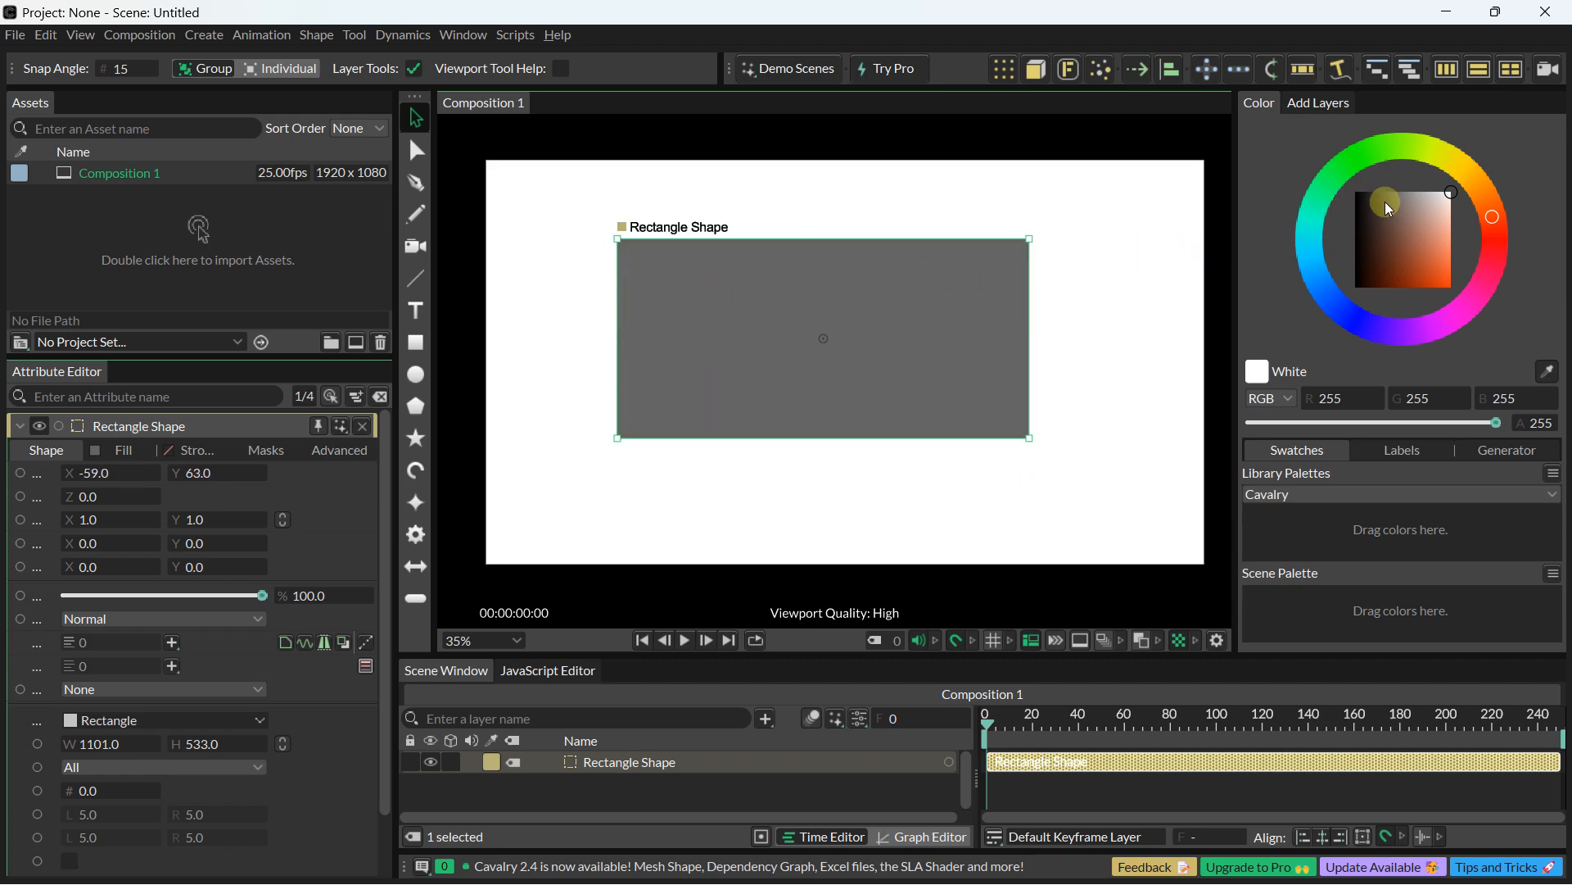
pyautogui.click(1485, 212)
pyautogui.moveTo(1434, 238); pyautogui.dragTo(1451, 311)
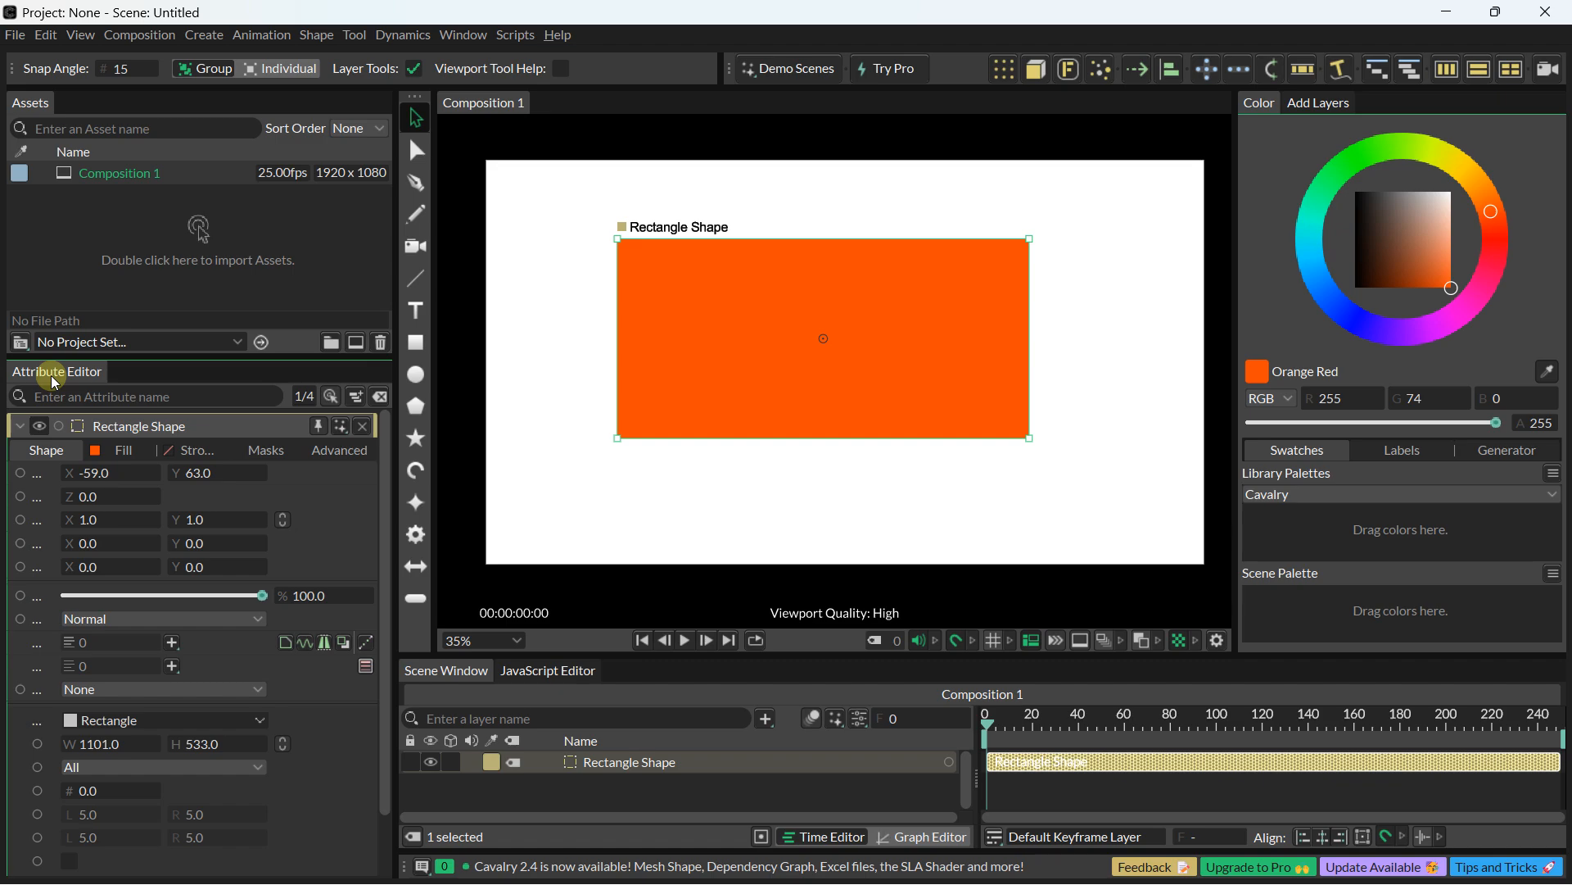
# Step: Change the rectangle's fill colour to blue (0b00ff) in its fill settings
pyautogui.click(599, 762)
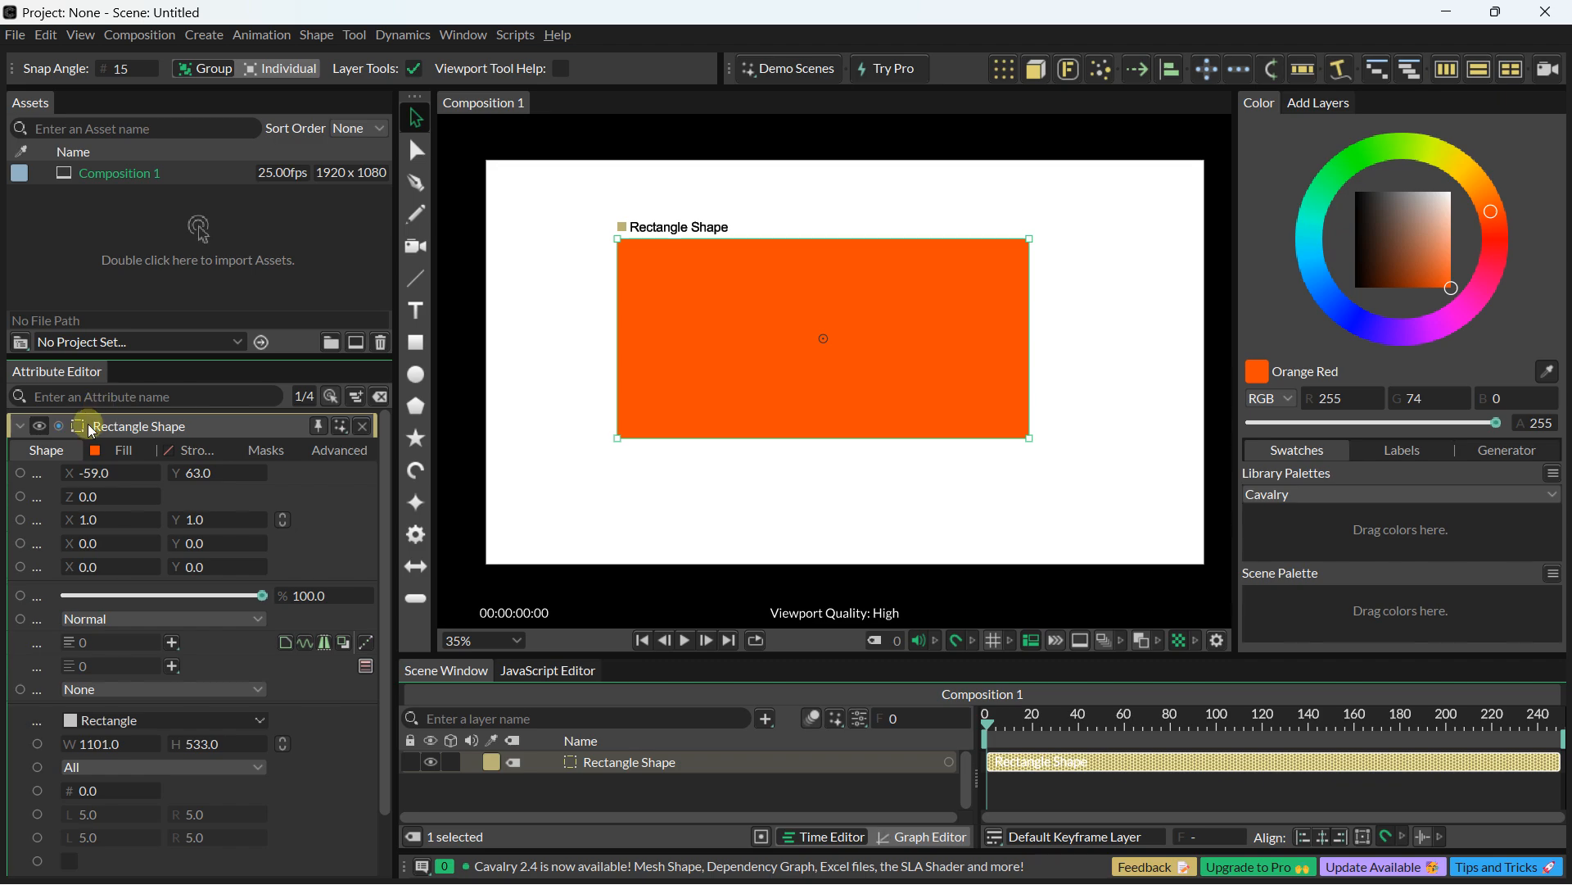
pyautogui.click(119, 450)
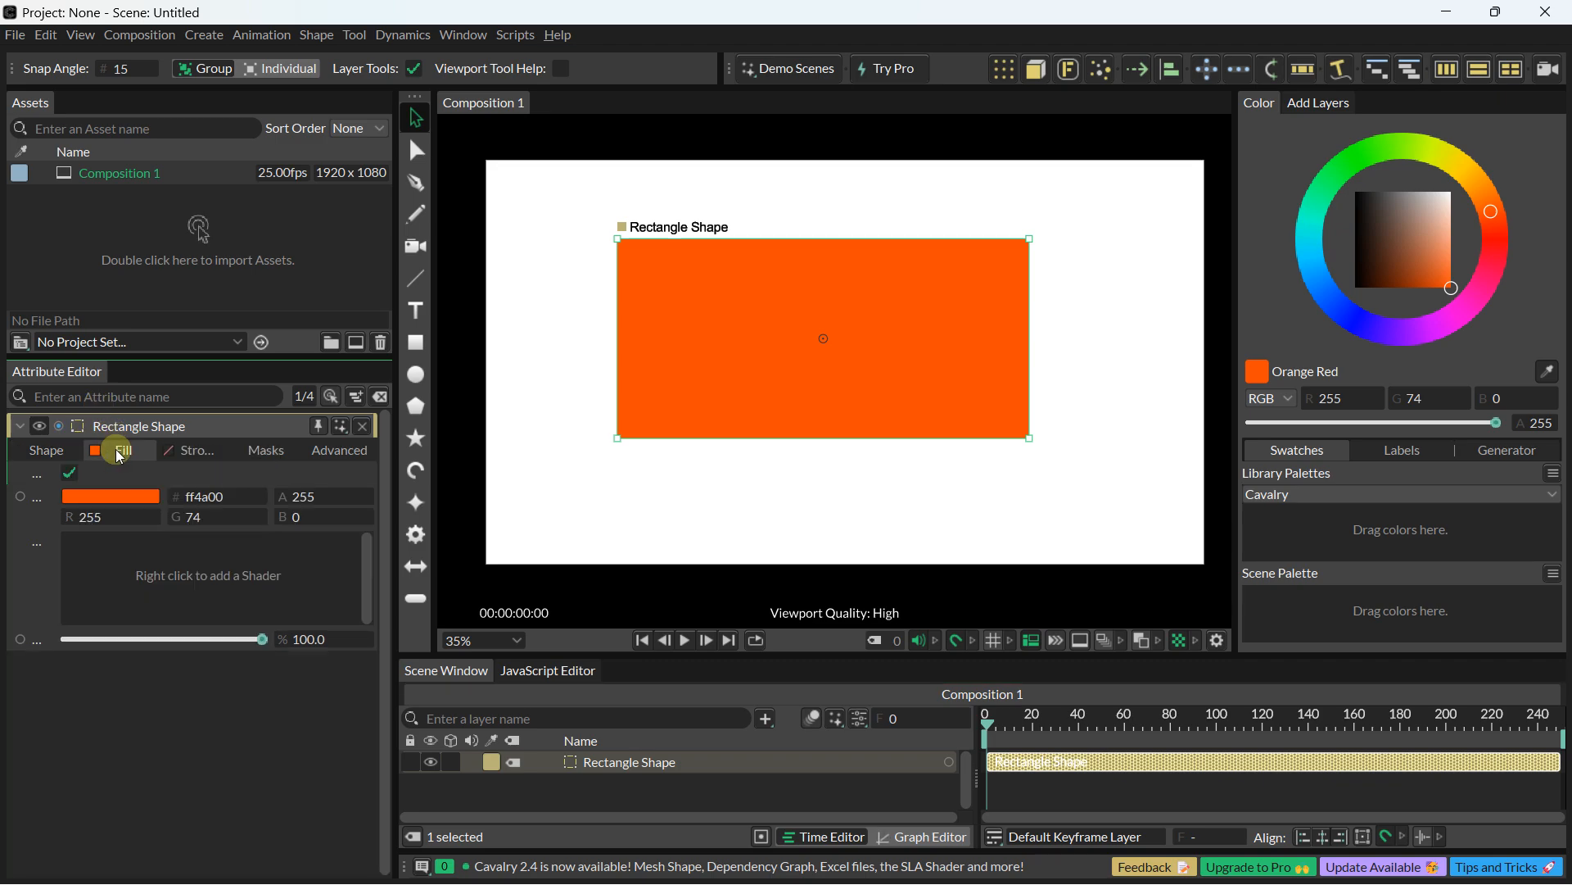
pyautogui.click(81, 495)
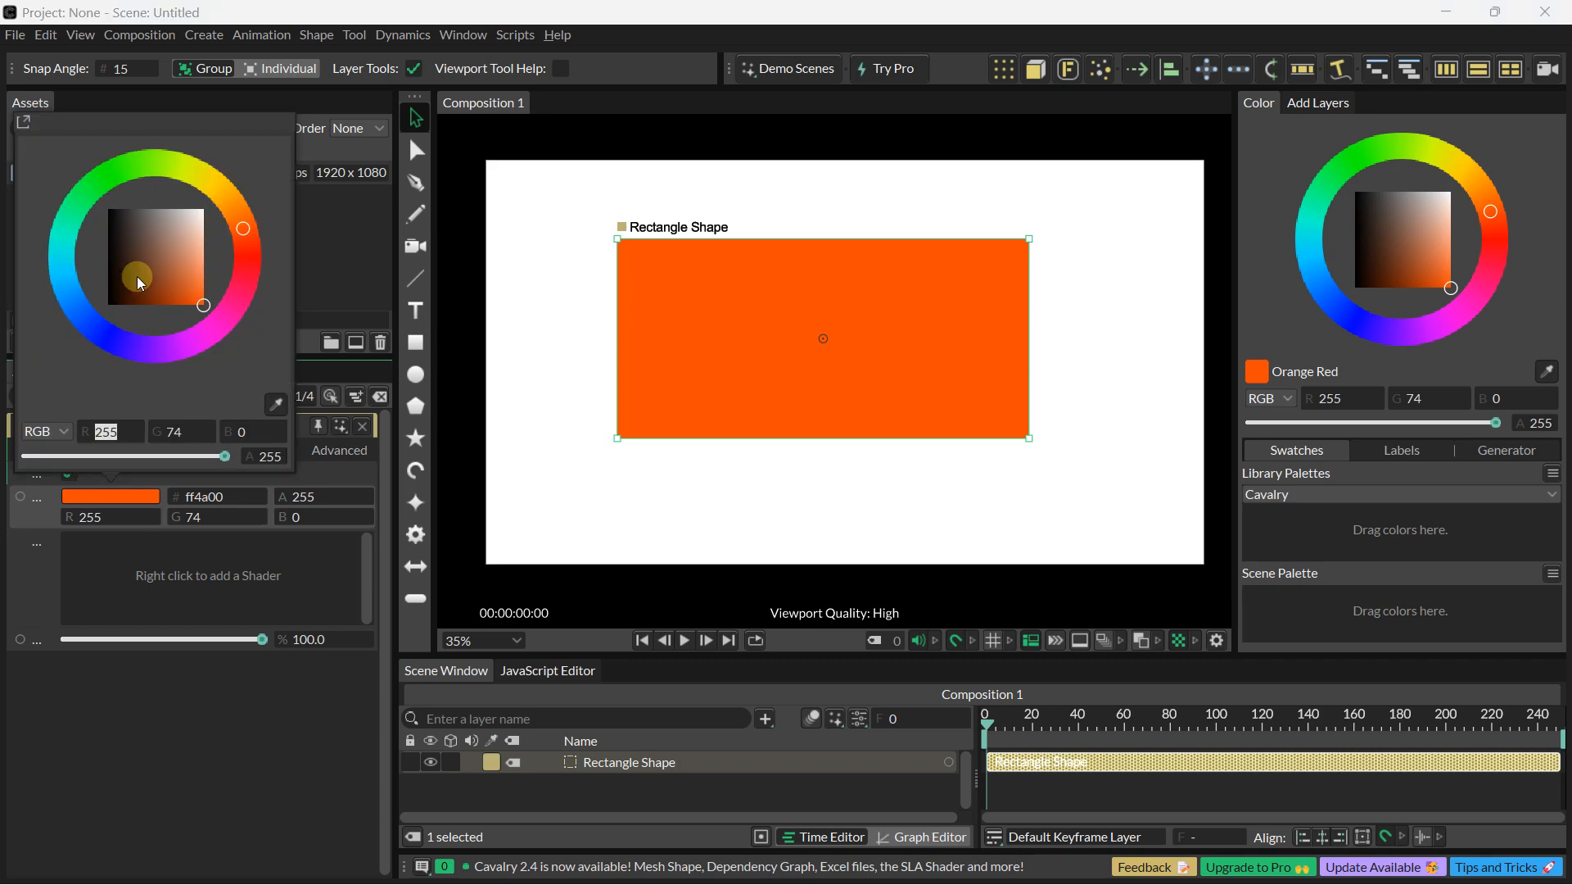
pyautogui.click(126, 347)
pyautogui.click(125, 547)
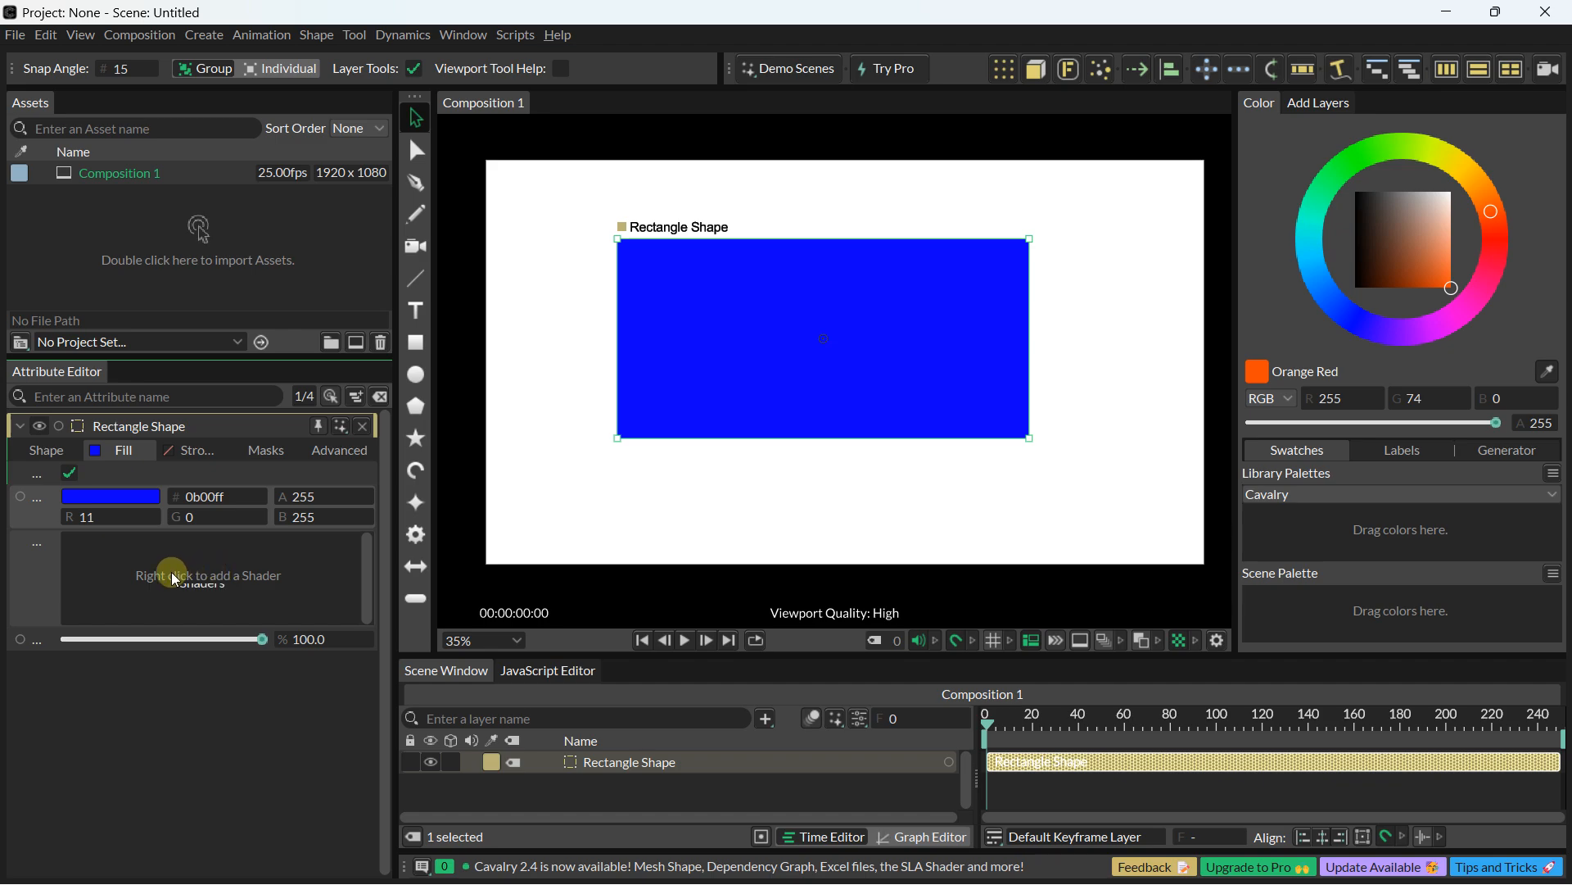
# Step: Add a Gradient Shader to the rectangle's fill and display the shader layer's attributes
pyautogui.rightClick(228, 572)
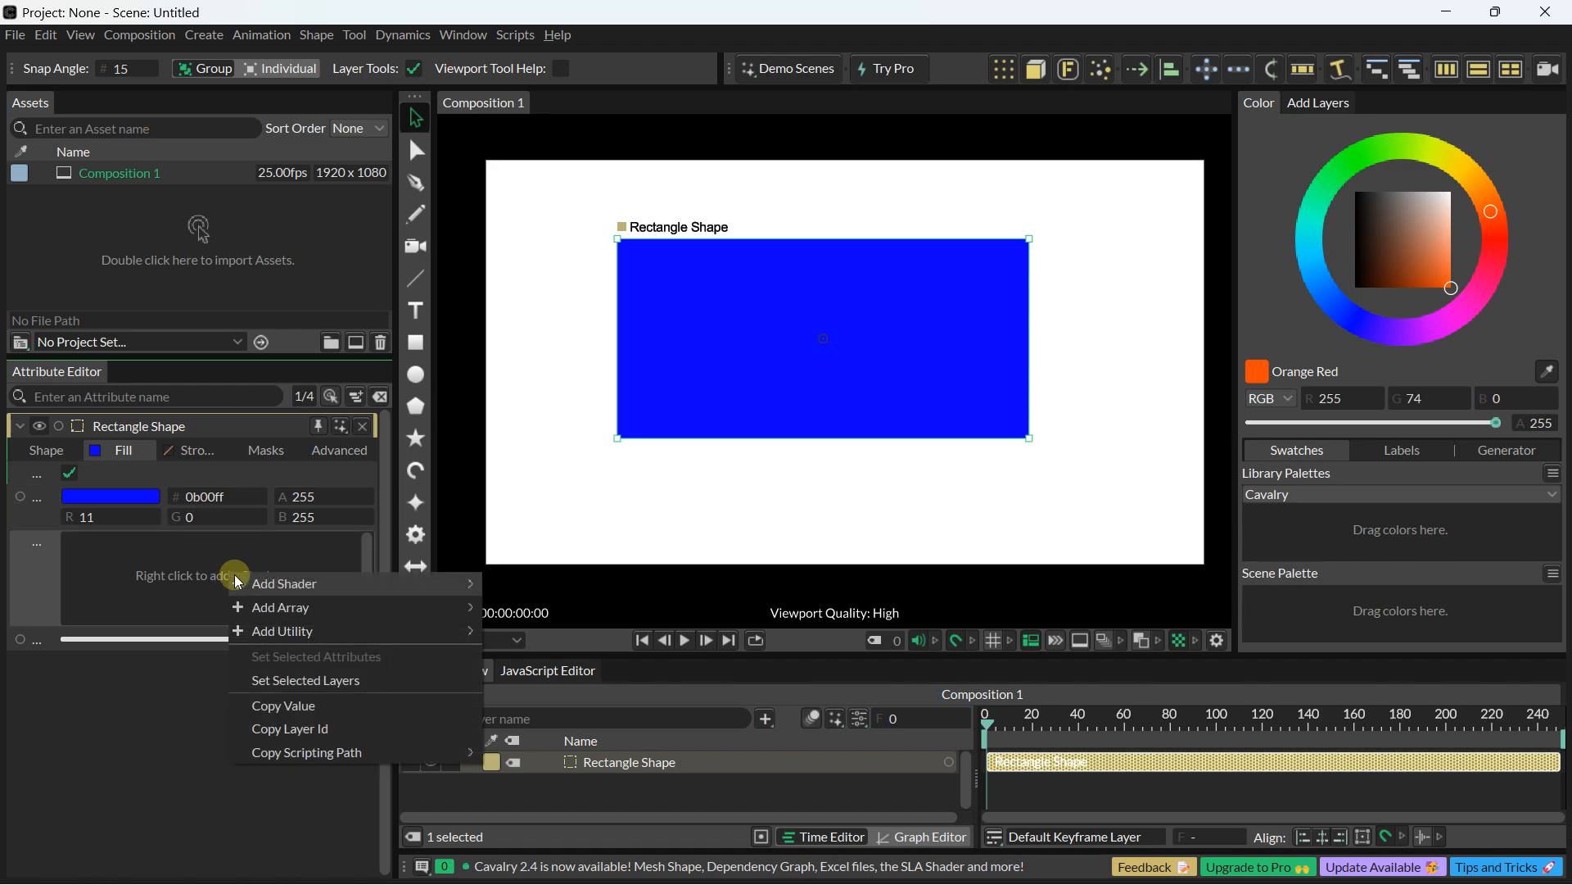
pyautogui.moveTo(437, 582)
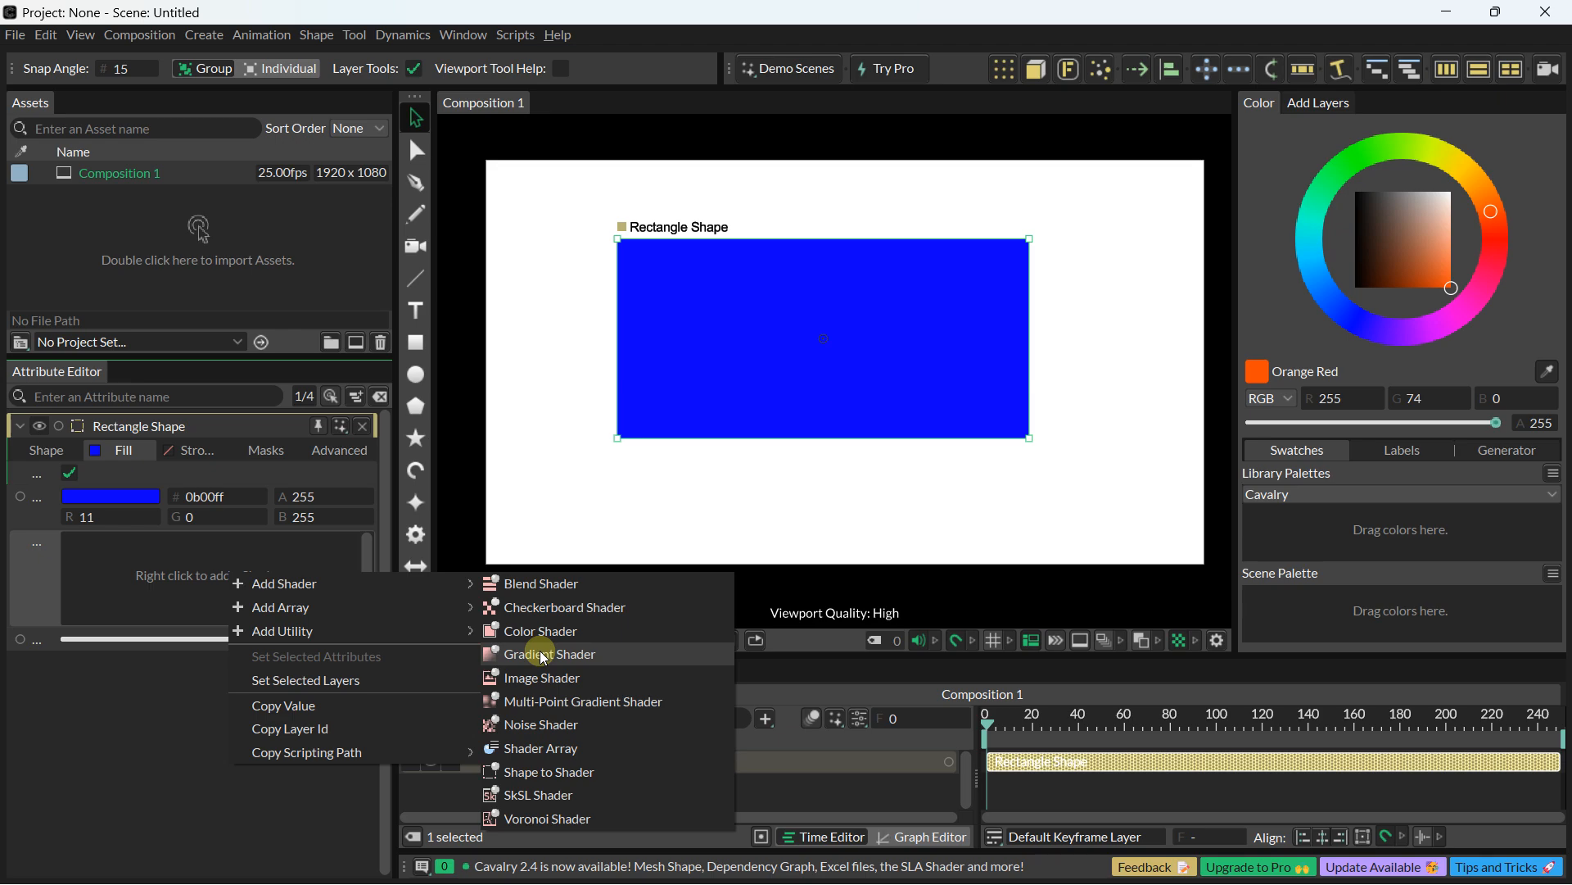
pyautogui.moveTo(416, 611)
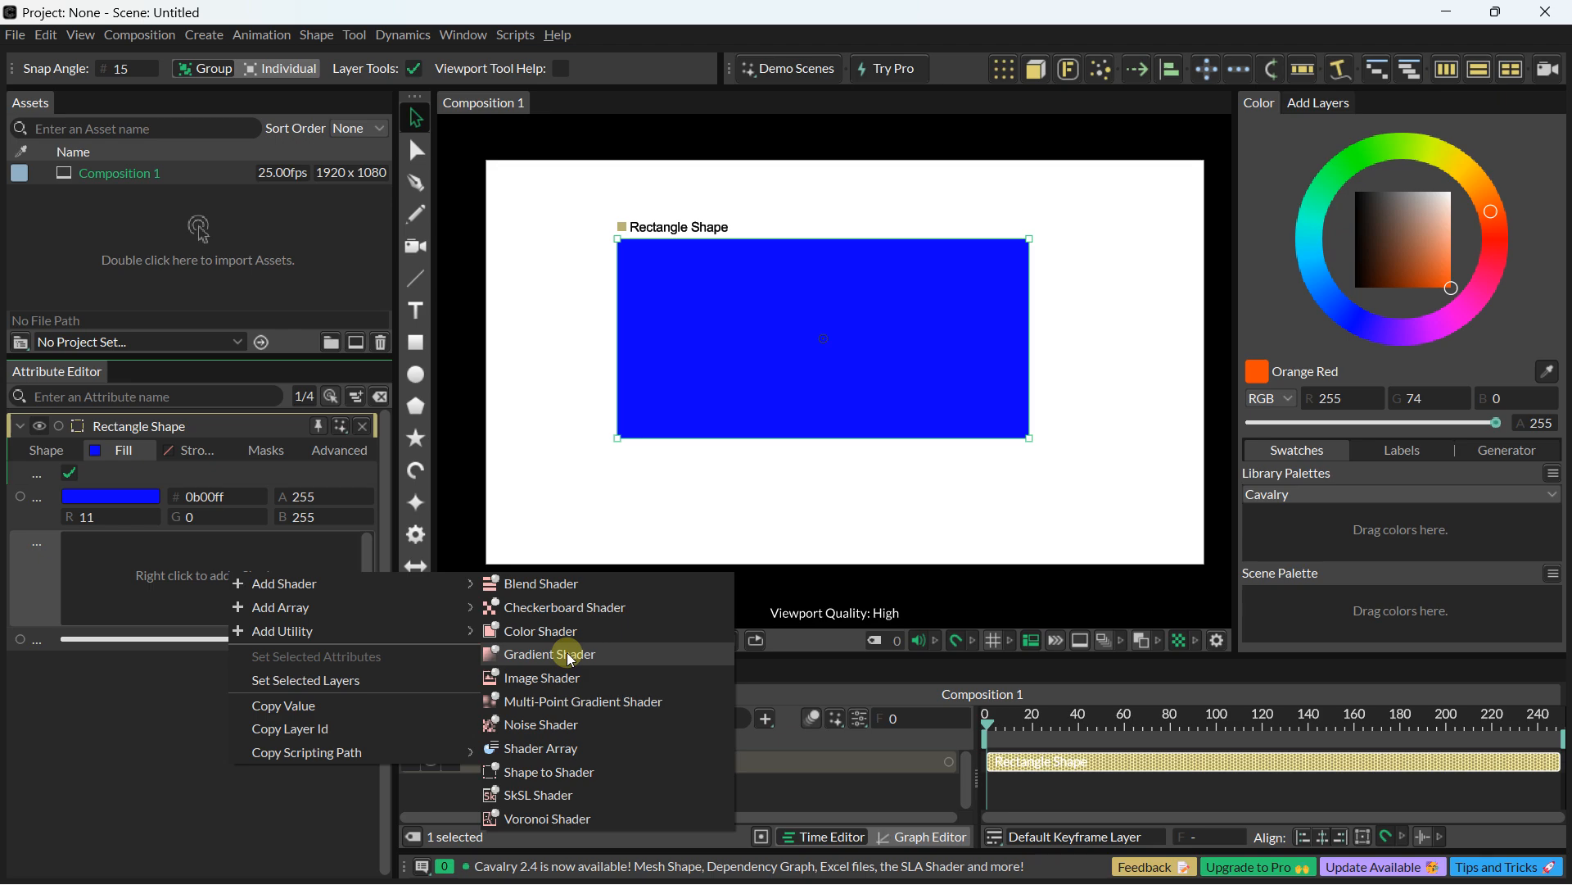
pyautogui.click(571, 655)
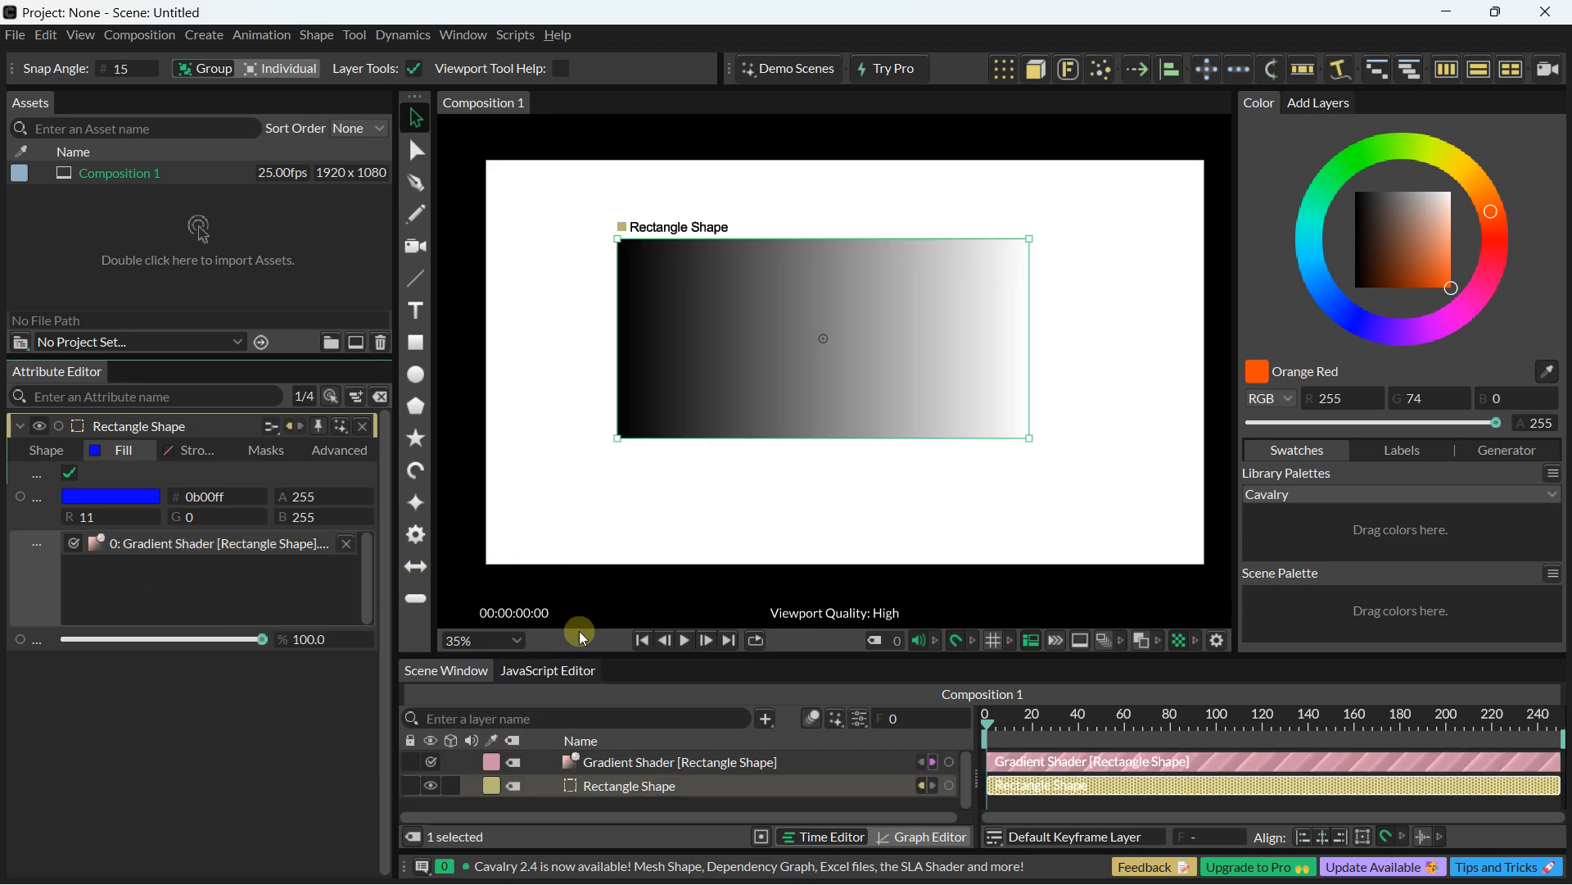
pyautogui.moveTo(741, 656); pyautogui.dragTo(740, 569)
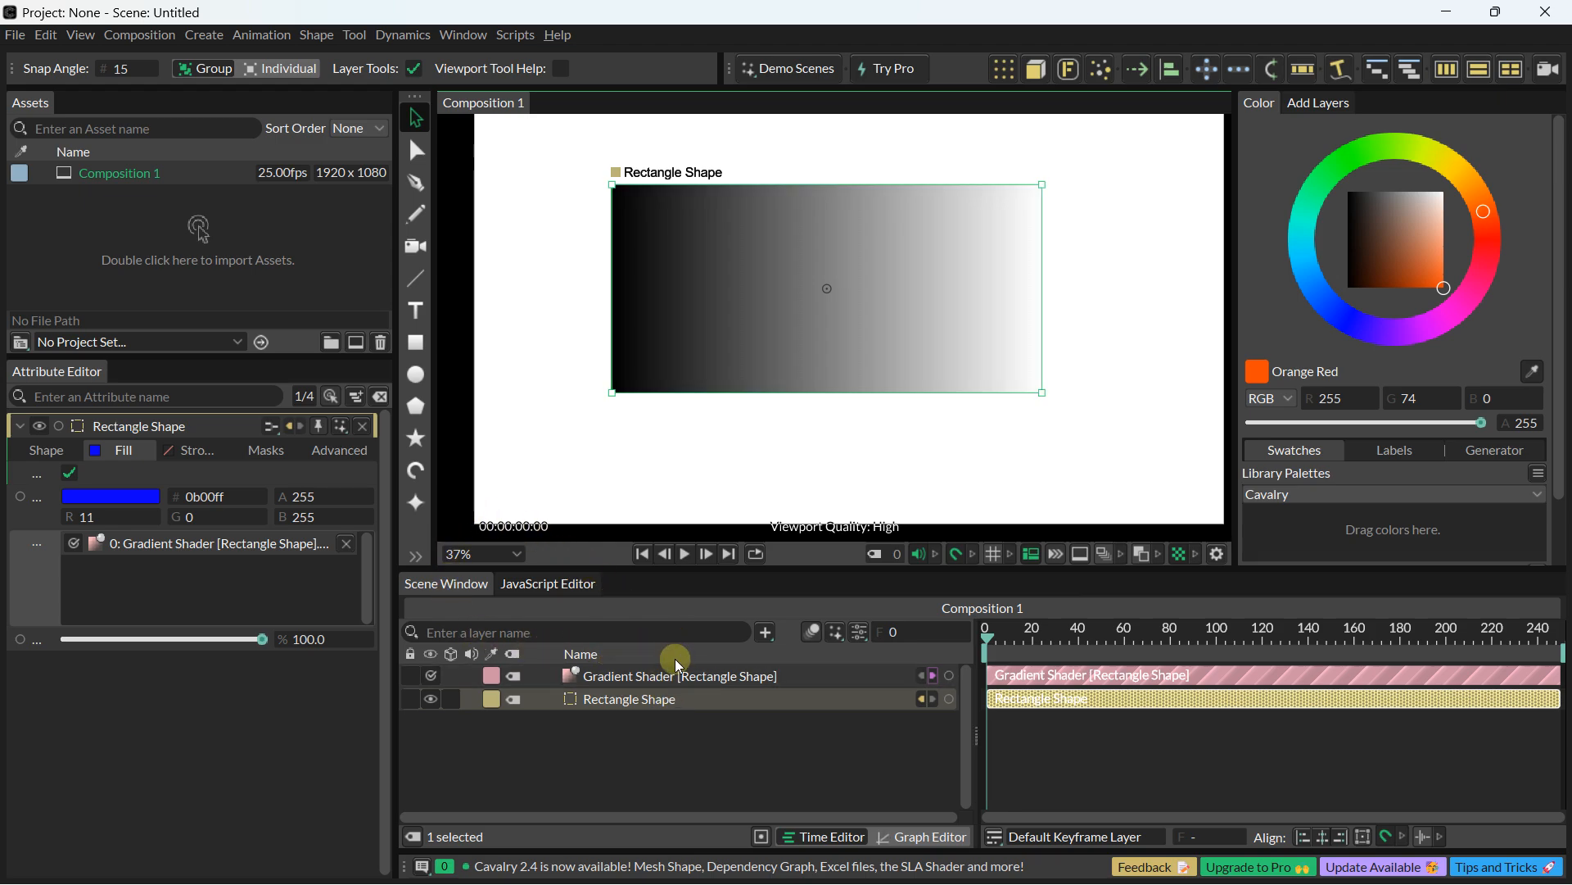
pyautogui.click(655, 676)
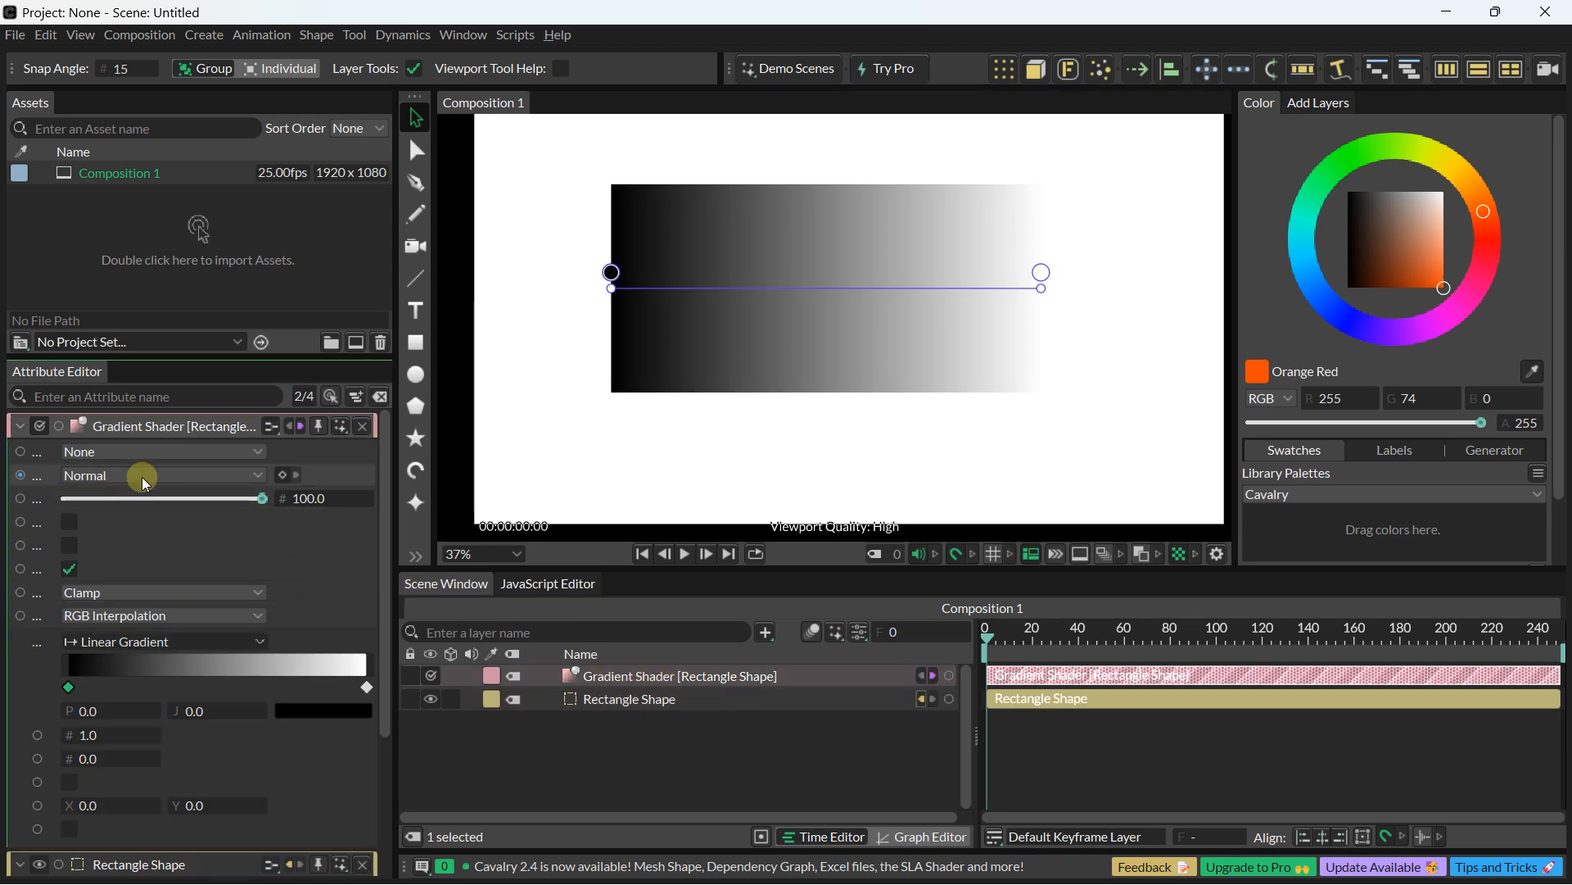
# Step: Try the None gradient type on the shader, and set it back to Linear Gradient
pyautogui.click(95, 641)
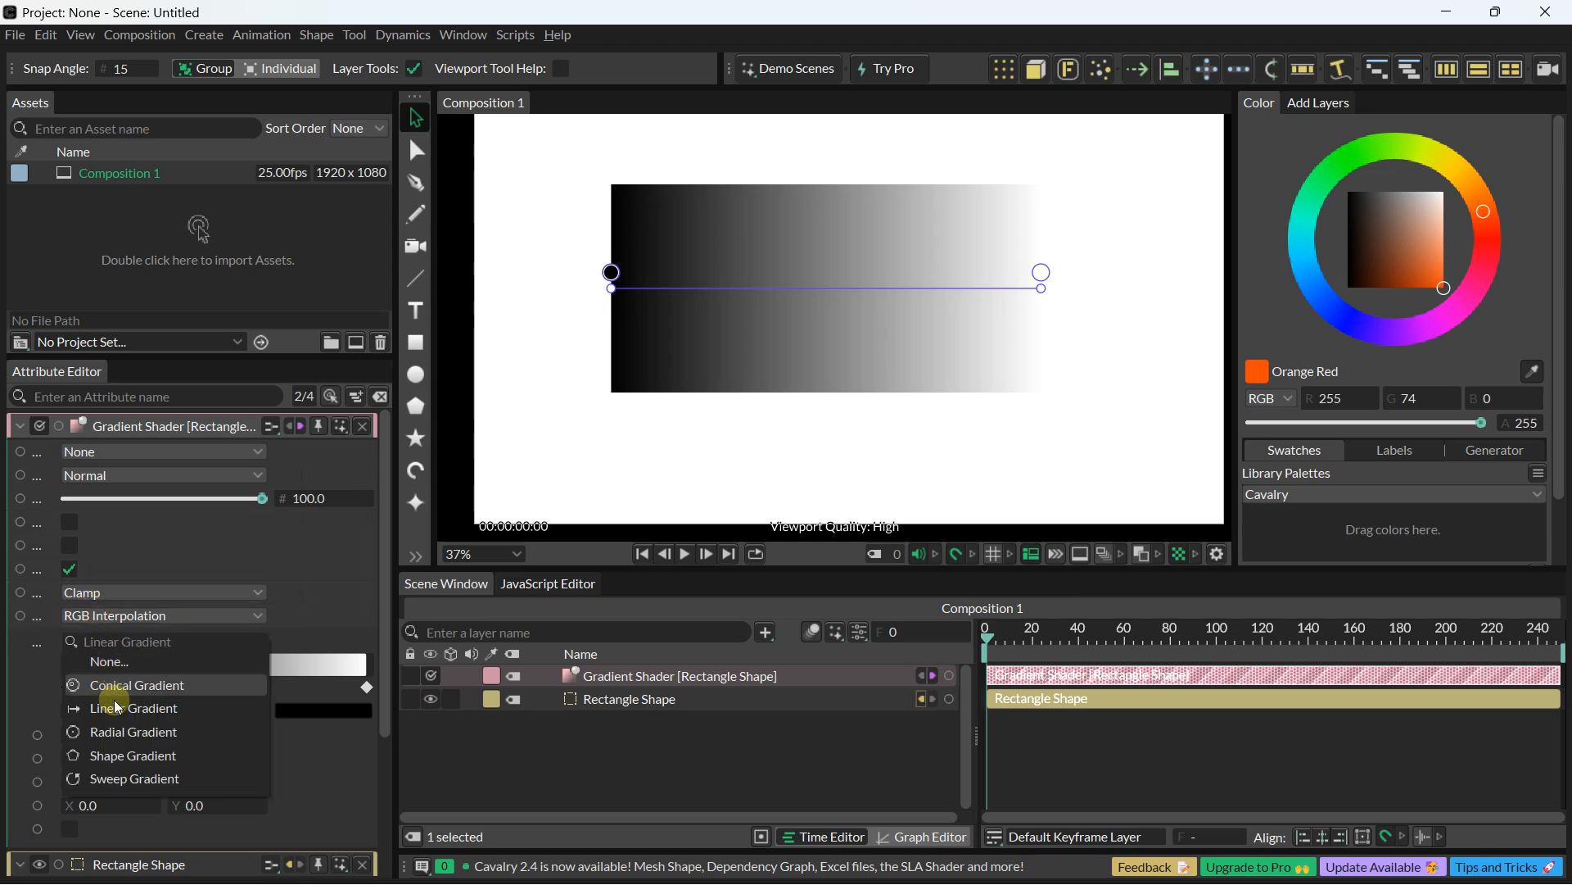
pyautogui.click(117, 663)
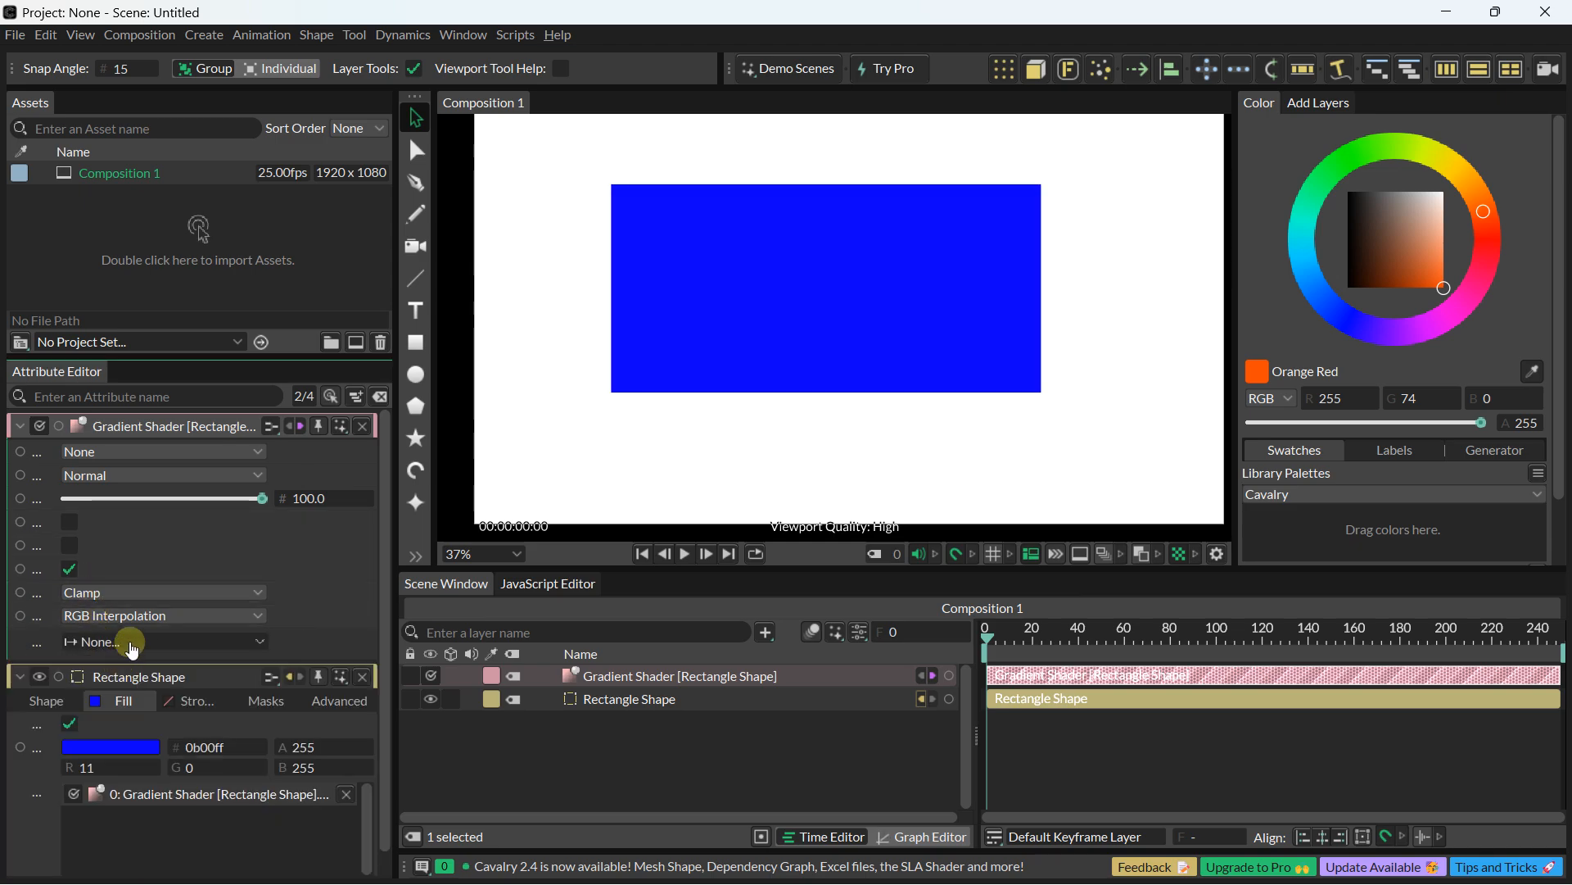
pyautogui.click(131, 643)
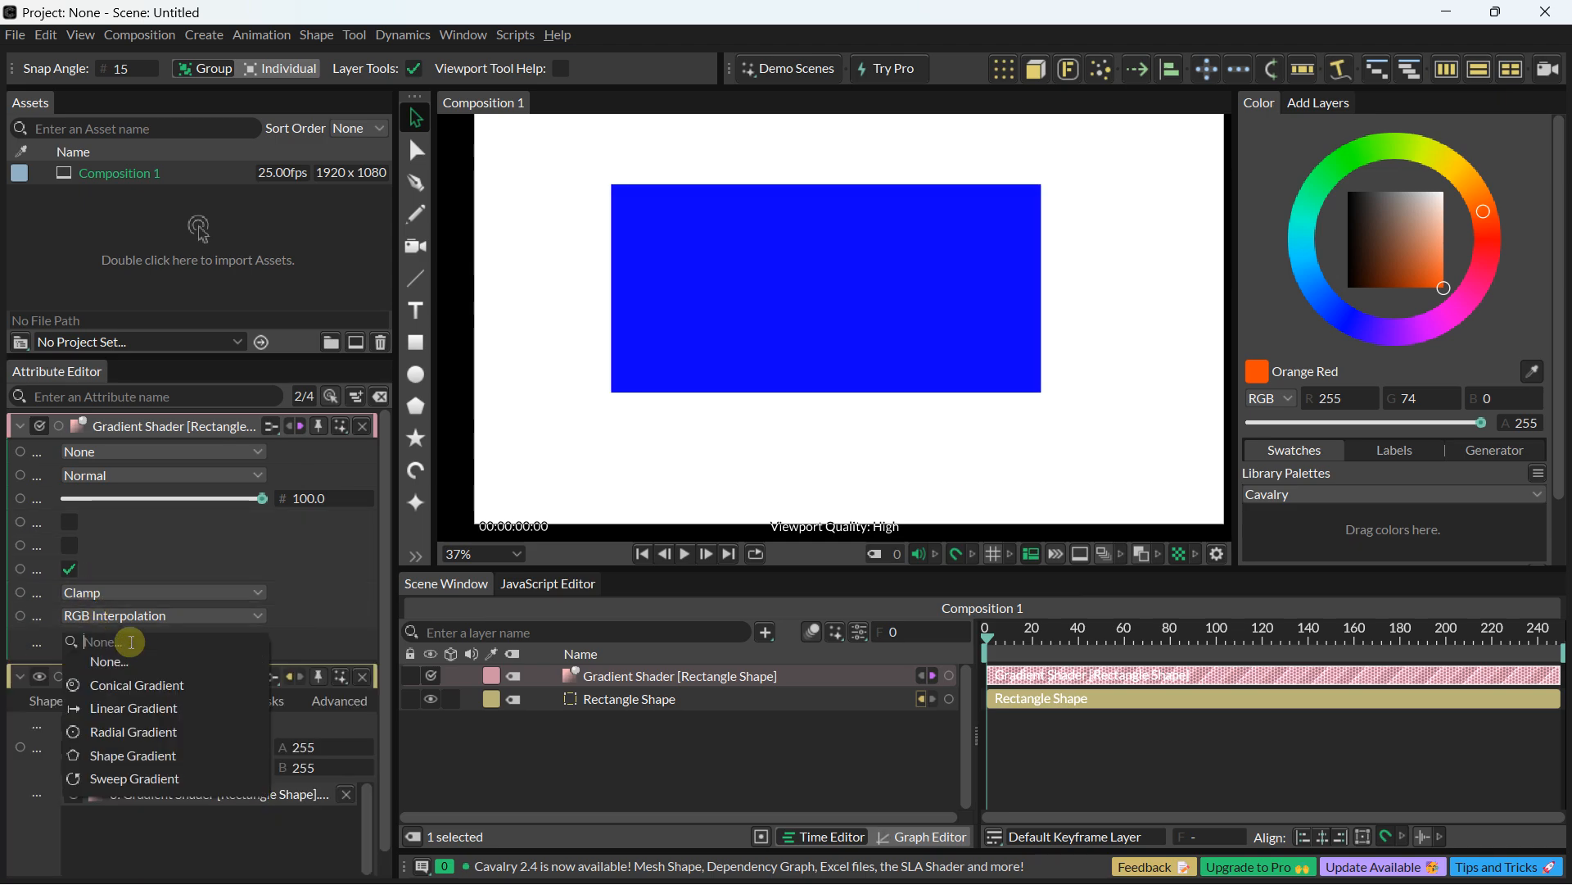
pyautogui.click(134, 708)
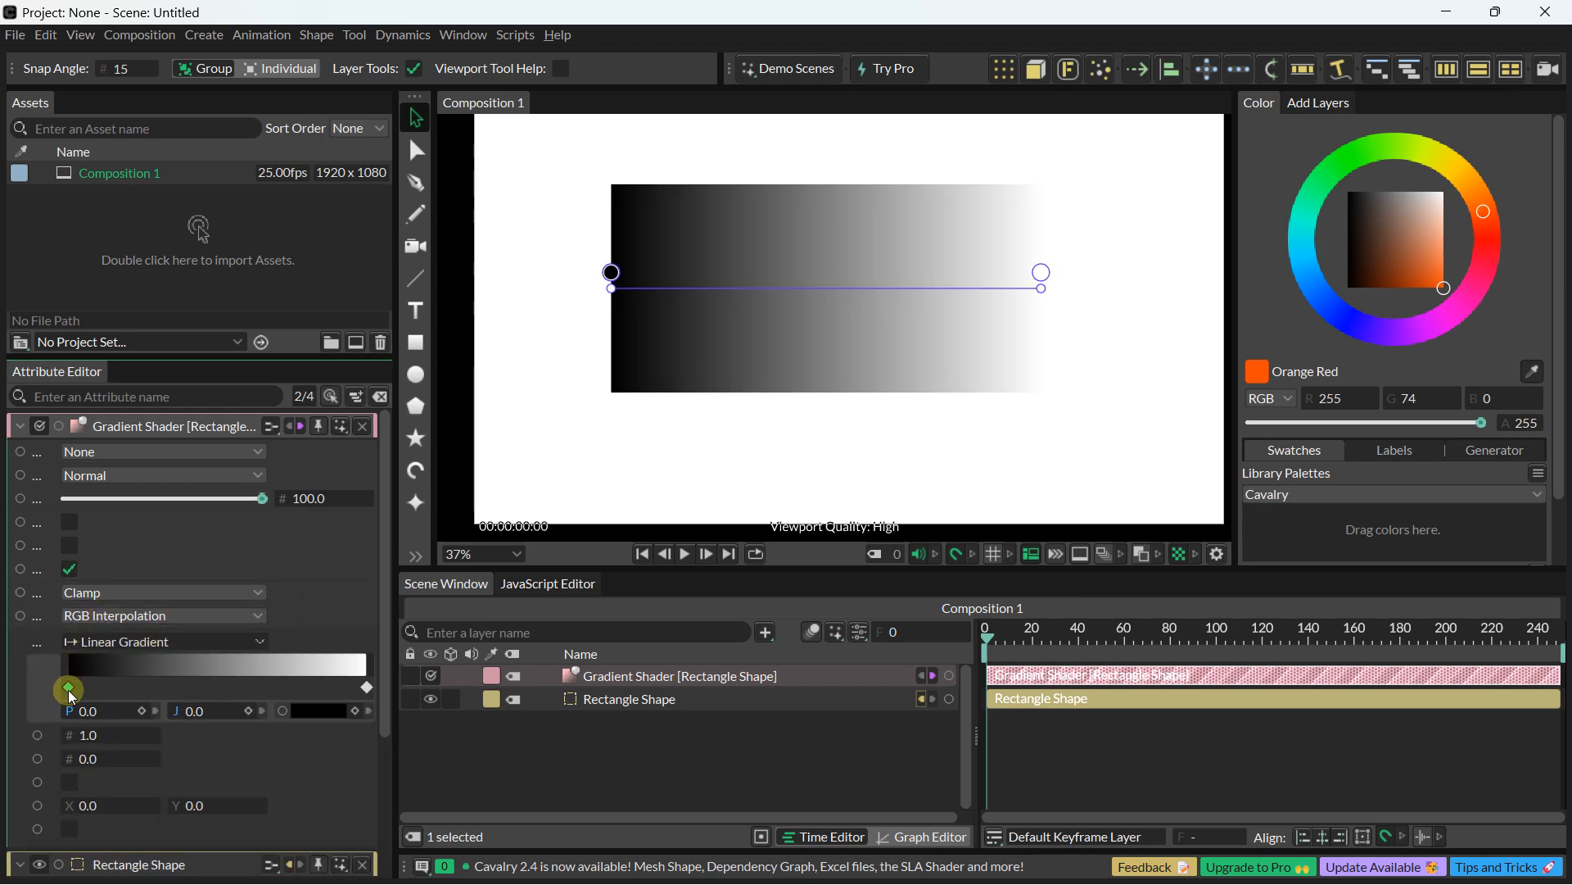
# Step: Colour the linear gradient's start stop red (ff0000) and its end stop deep sky blue (009eff)
pyautogui.click(80, 670)
pyautogui.click(71, 686)
pyautogui.moveTo(146, 507); pyautogui.dragTo(210, 557)
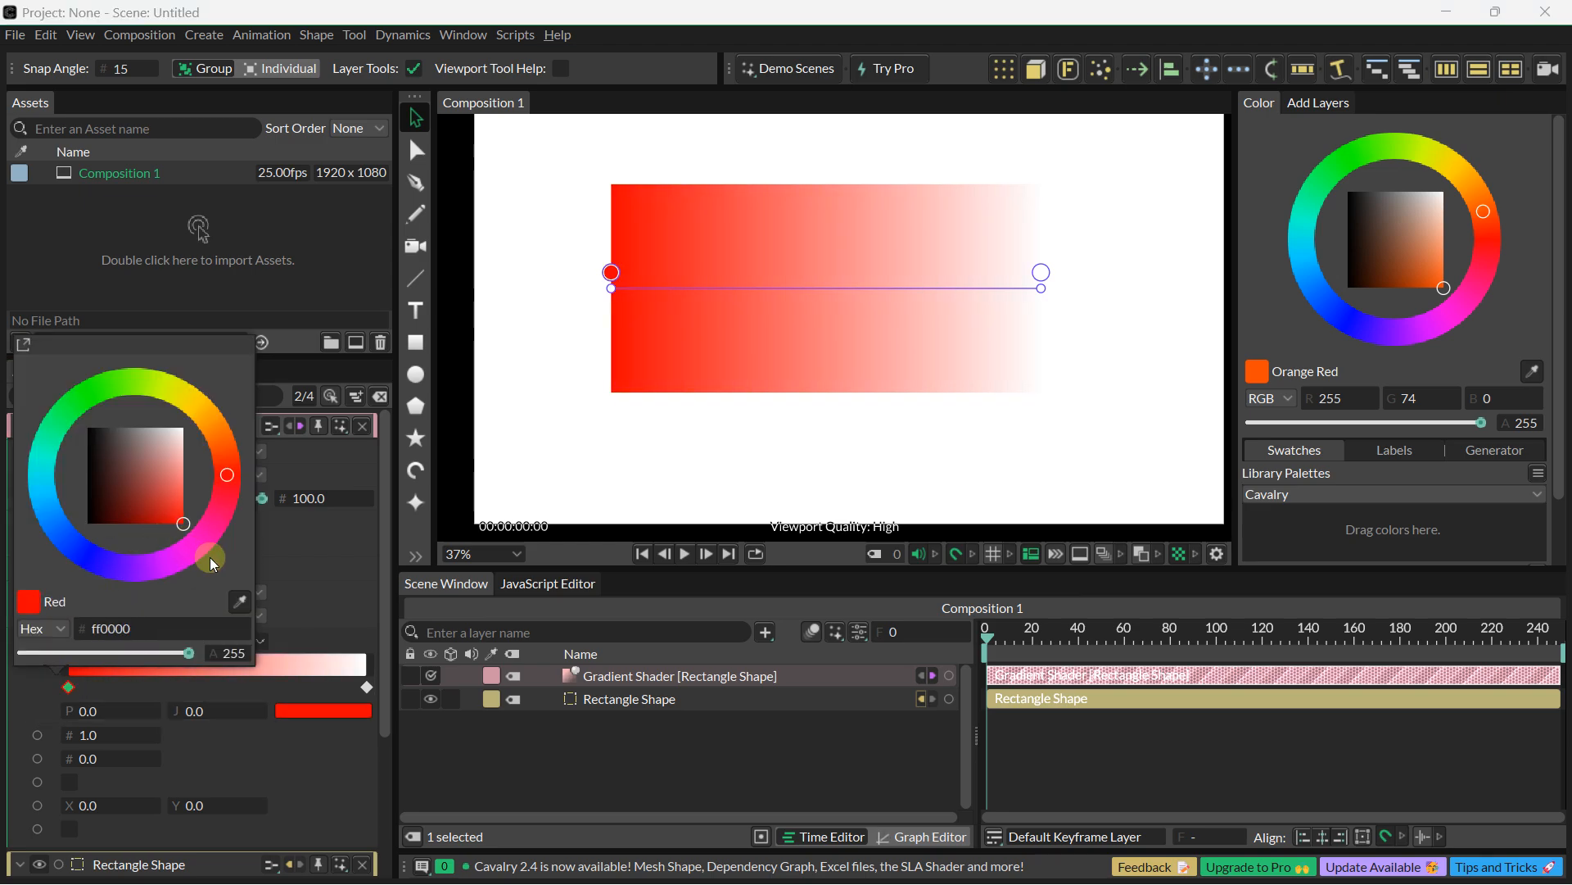
pyautogui.click(366, 688)
pyautogui.click(266, 512)
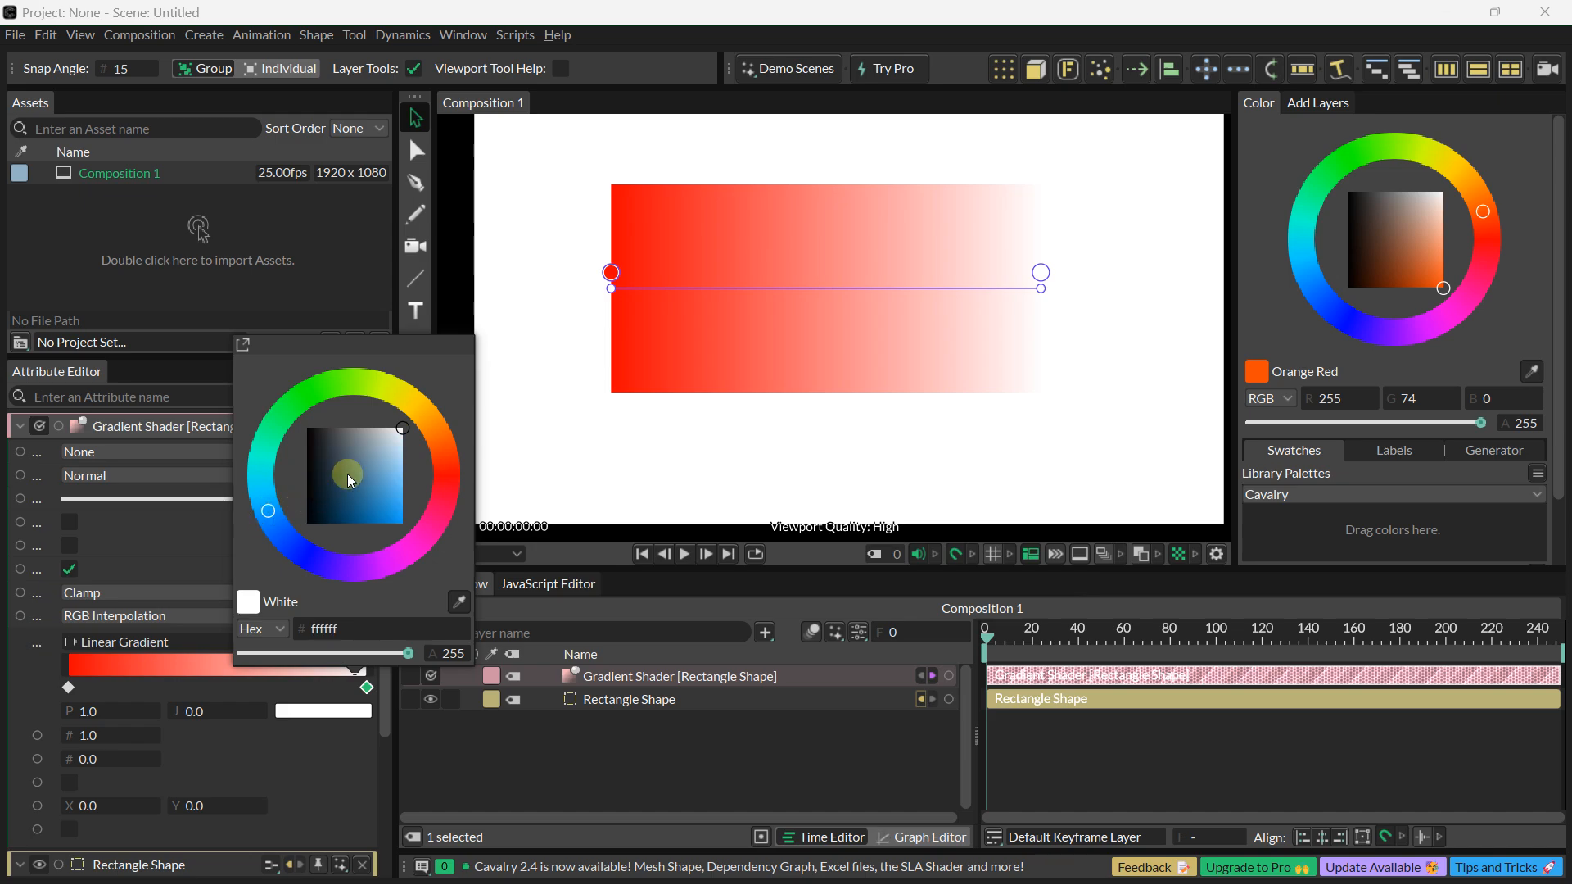
pyautogui.moveTo(350, 481); pyautogui.dragTo(459, 583)
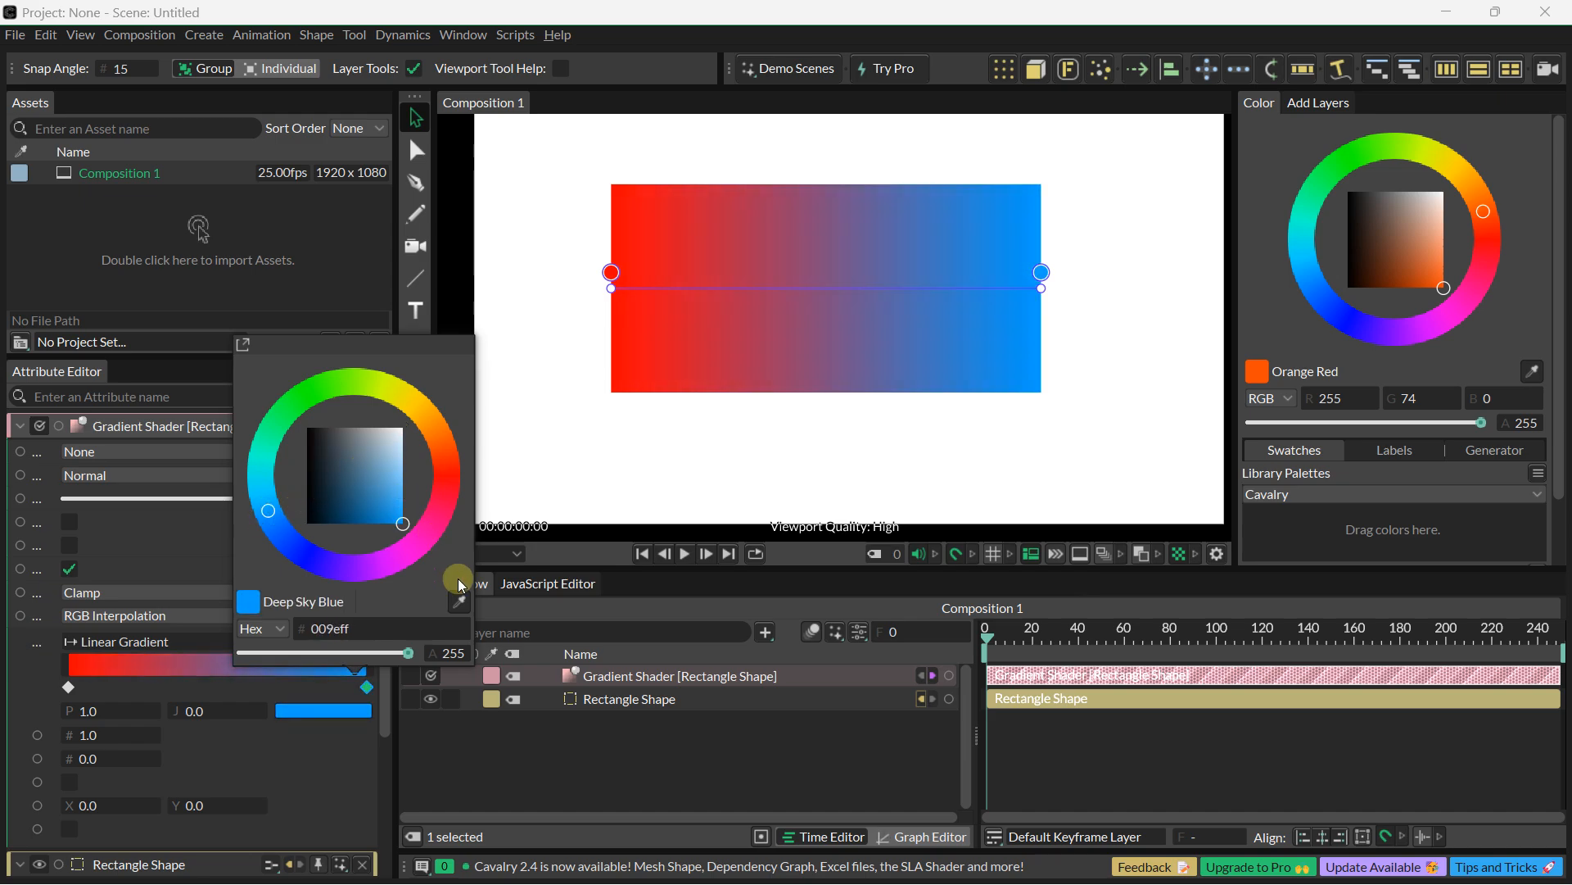
pyautogui.click(41, 661)
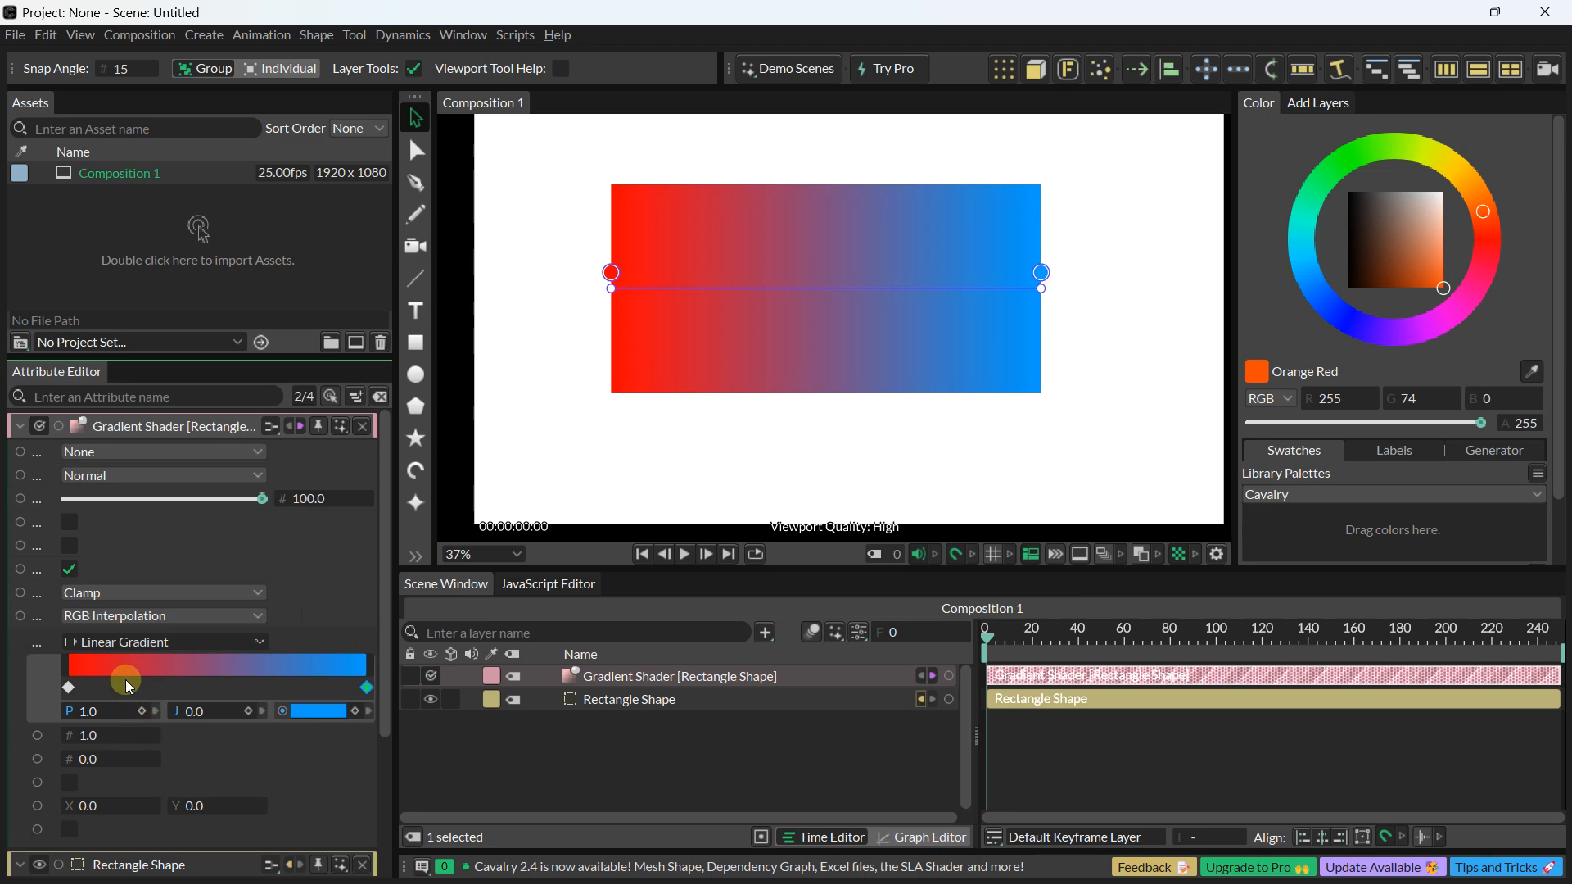
# Step: Add a yellow colour stop to the gradient at position of about 0.3
pyautogui.moveTo(164, 665); pyautogui.dragTo(176, 666)
pyautogui.doubleClick(159, 688)
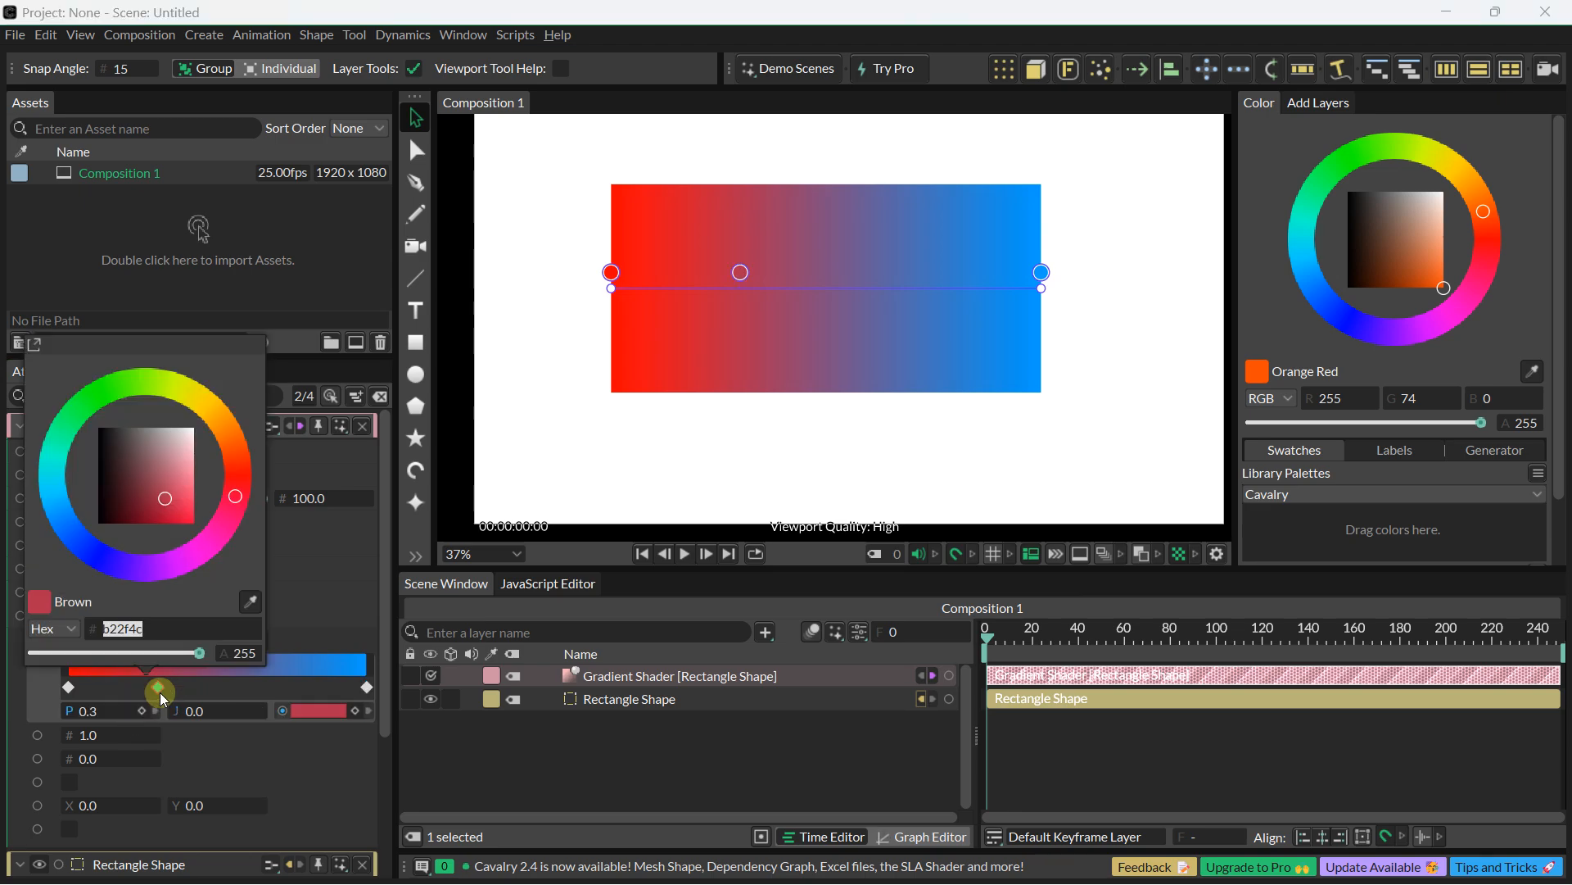
pyautogui.click(204, 401)
pyautogui.moveTo(167, 500); pyautogui.dragTo(246, 621)
# Step: Add a pinkish-purple colour stop to the gradient at position of about 0.625
pyautogui.click(254, 670)
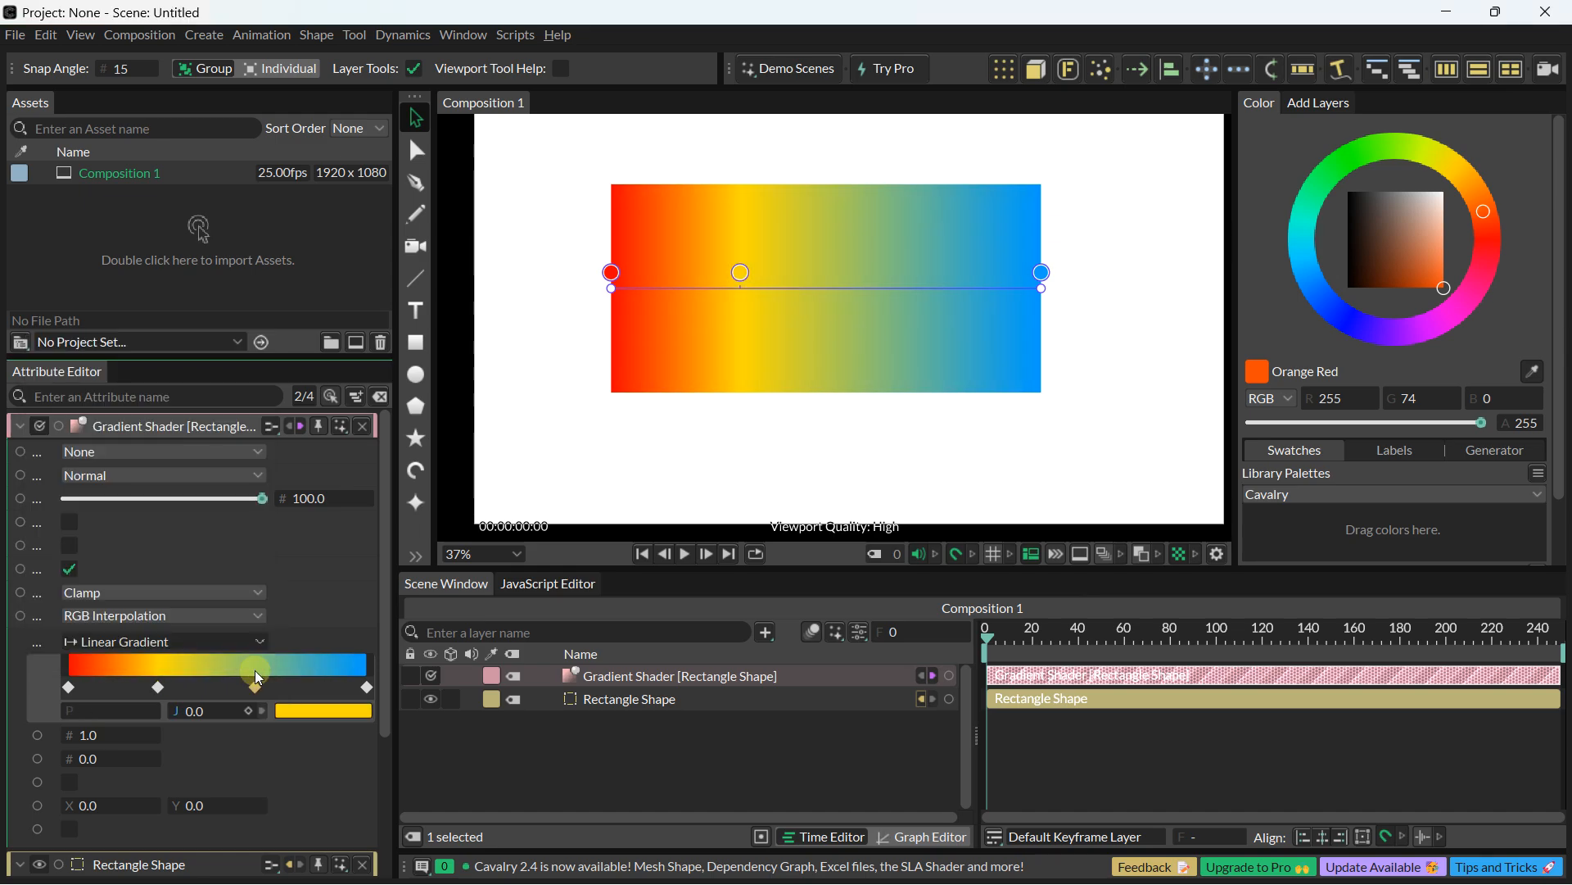
pyautogui.doubleClick(255, 684)
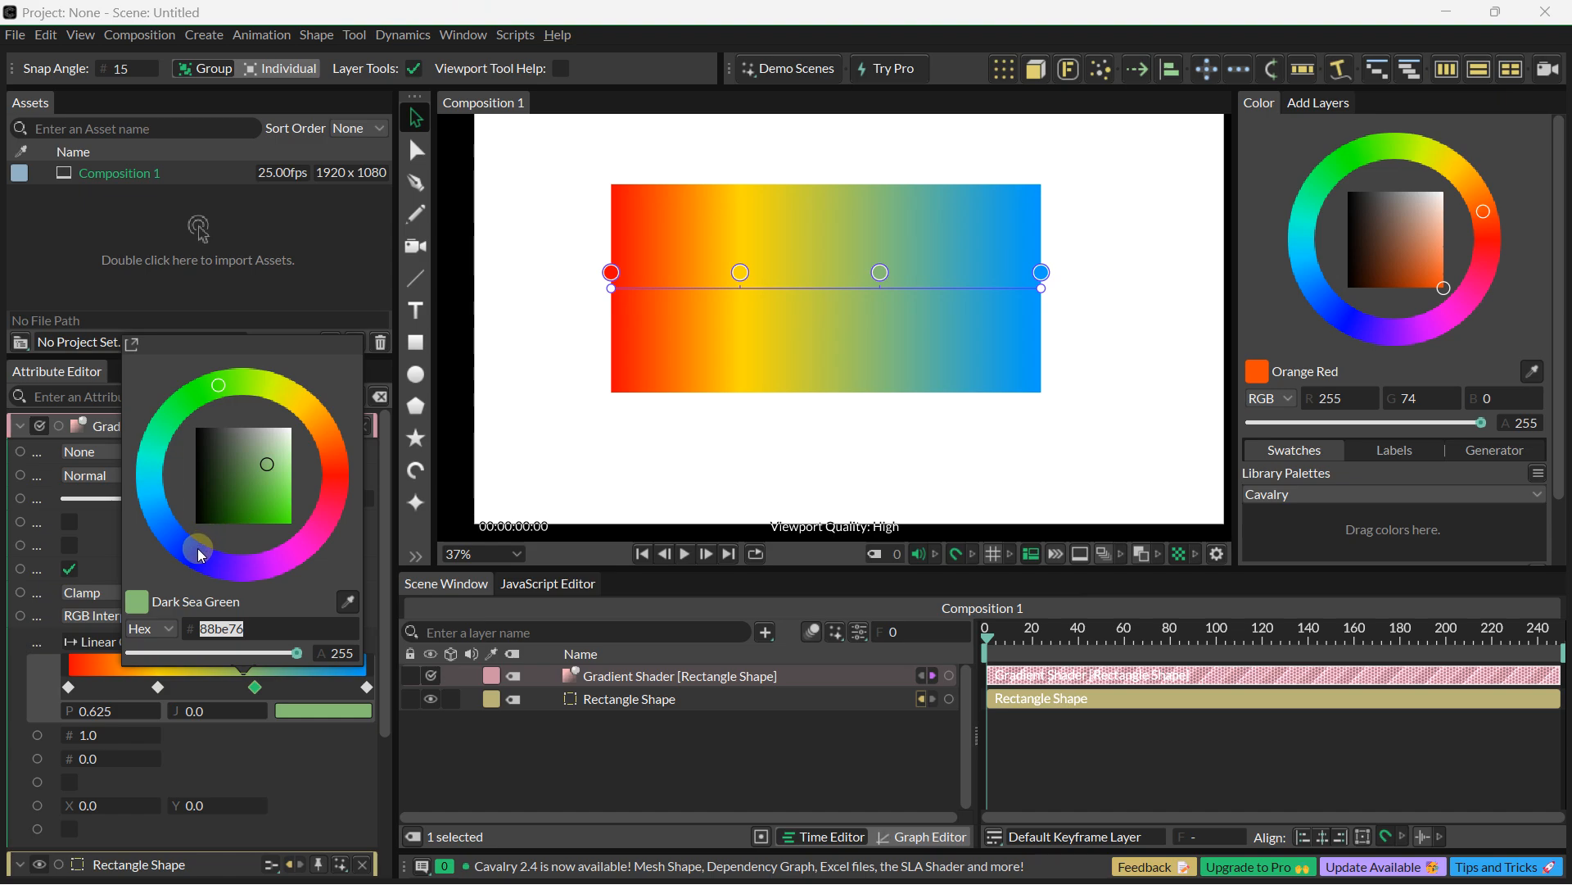
pyautogui.moveTo(198, 548); pyautogui.dragTo(306, 557)
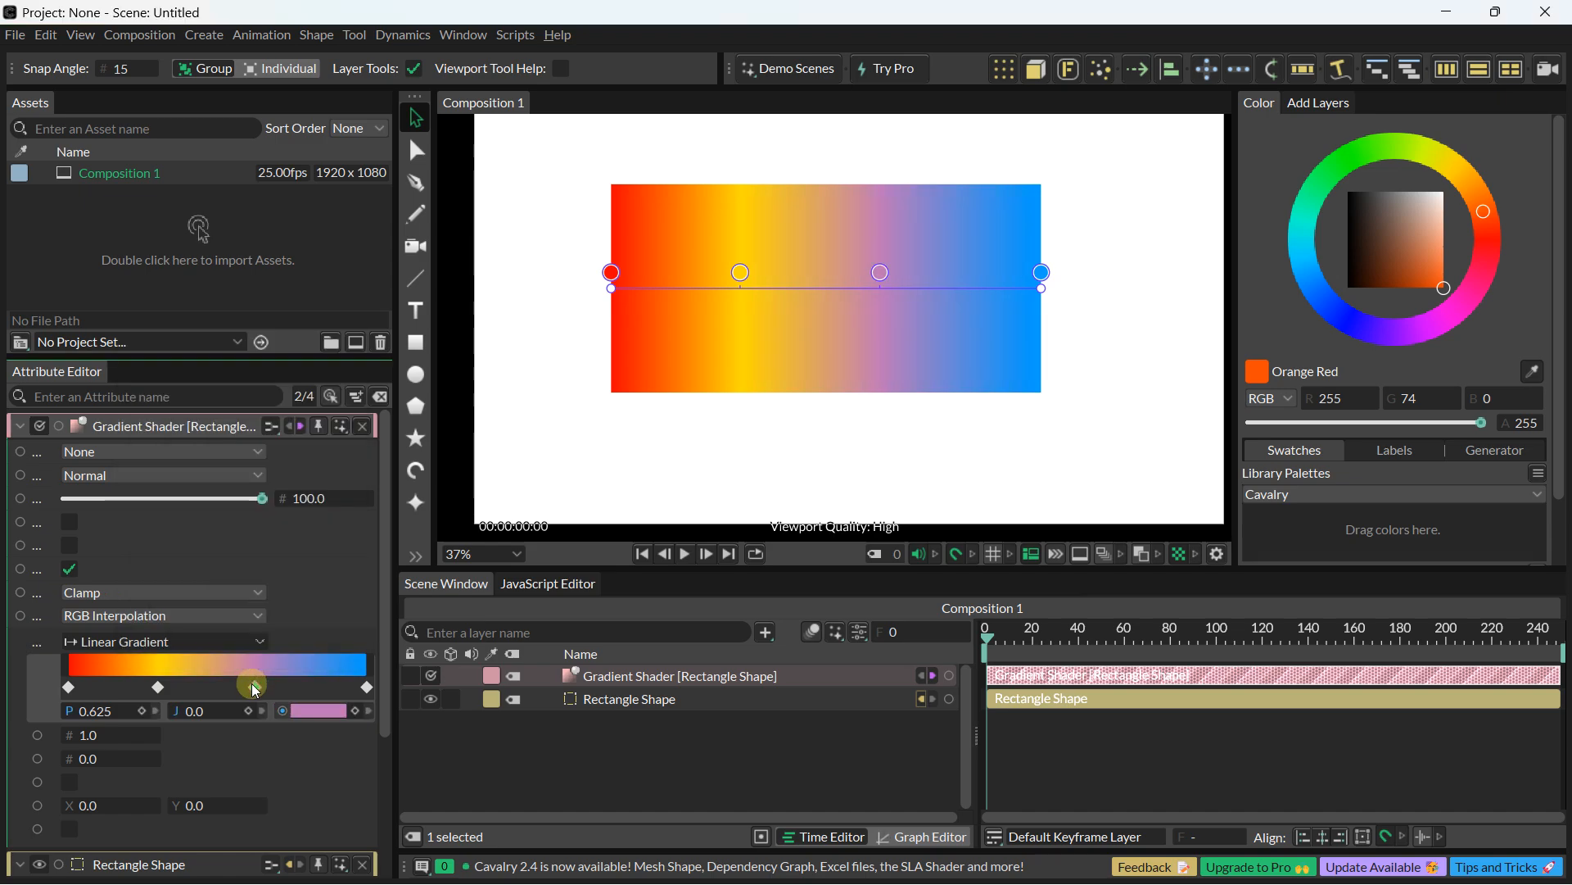
# Step: Reposition the gradient's inner stops, placing the purple one at about 0.652 and the yellow one at about 0.355
pyautogui.moveTo(741, 272)
pyautogui.mouseDown()
pyautogui.moveTo(721, 273)
pyautogui.moveTo(745, 272)
pyautogui.mouseUp()
pyautogui.moveTo(869, 278); pyautogui.dragTo(891, 272)
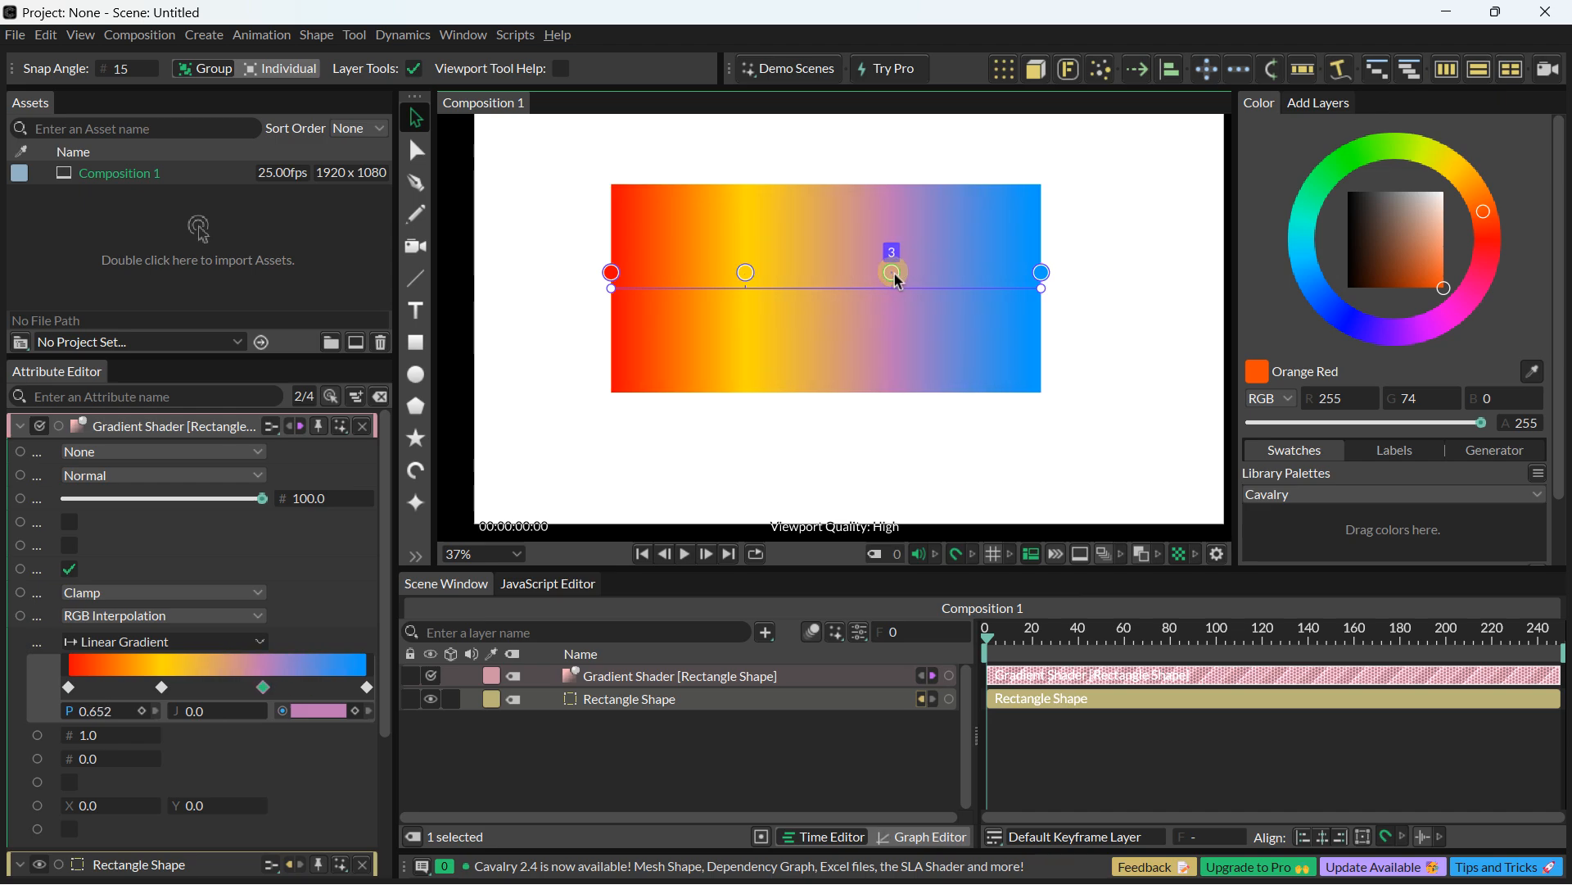
pyautogui.moveTo(613, 273)
pyautogui.mouseDown()
pyautogui.moveTo(640, 271)
pyautogui.moveTo(608, 275)
pyautogui.mouseUp()
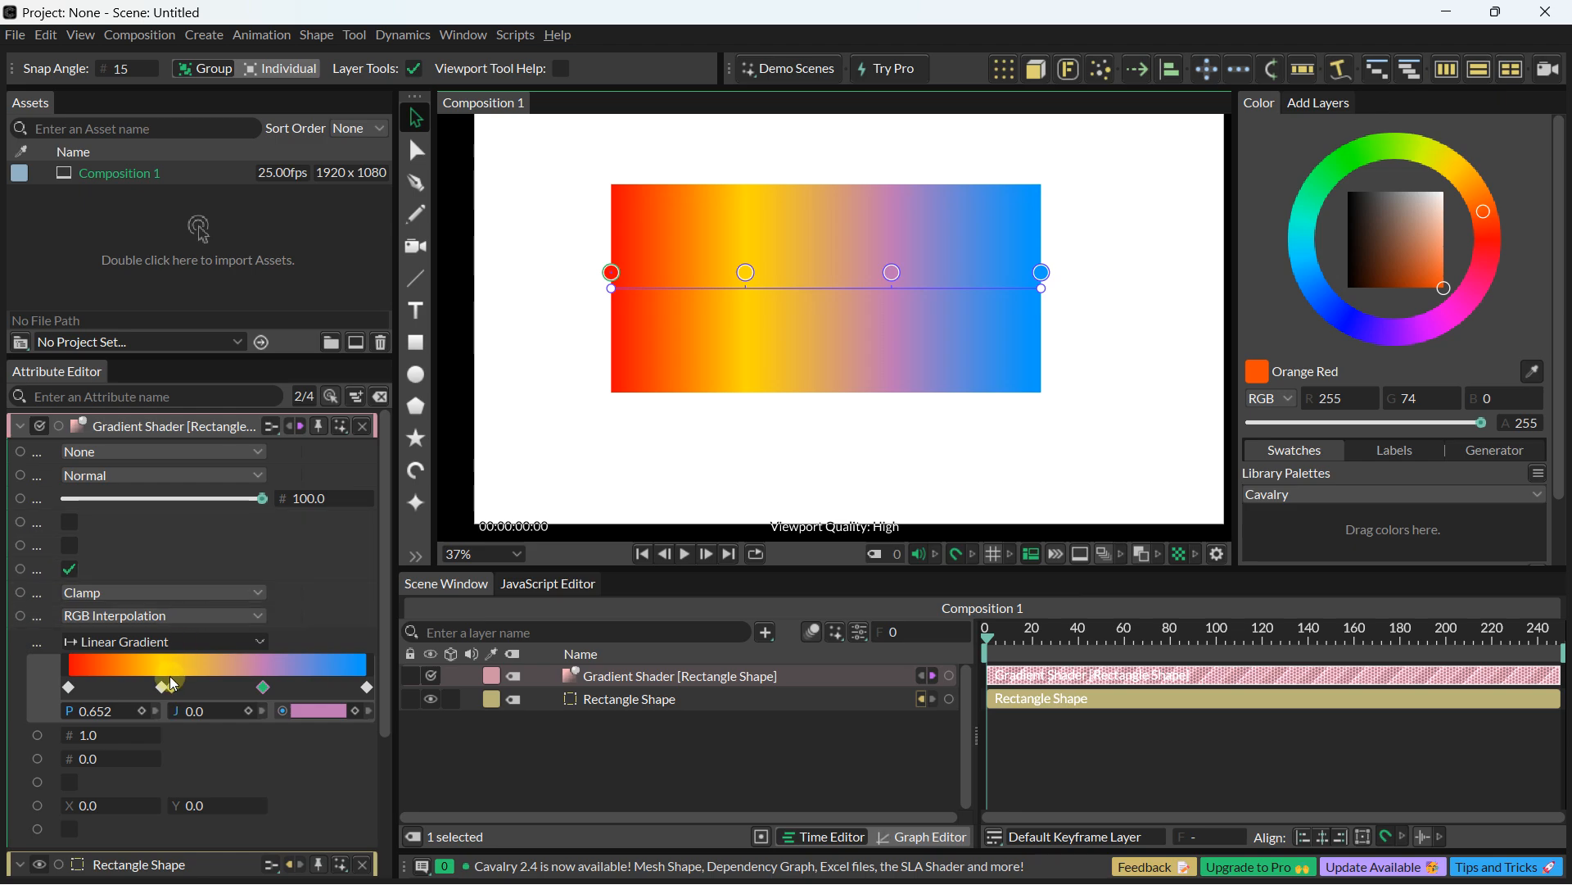
pyautogui.moveTo(160, 688); pyautogui.dragTo(172, 778)
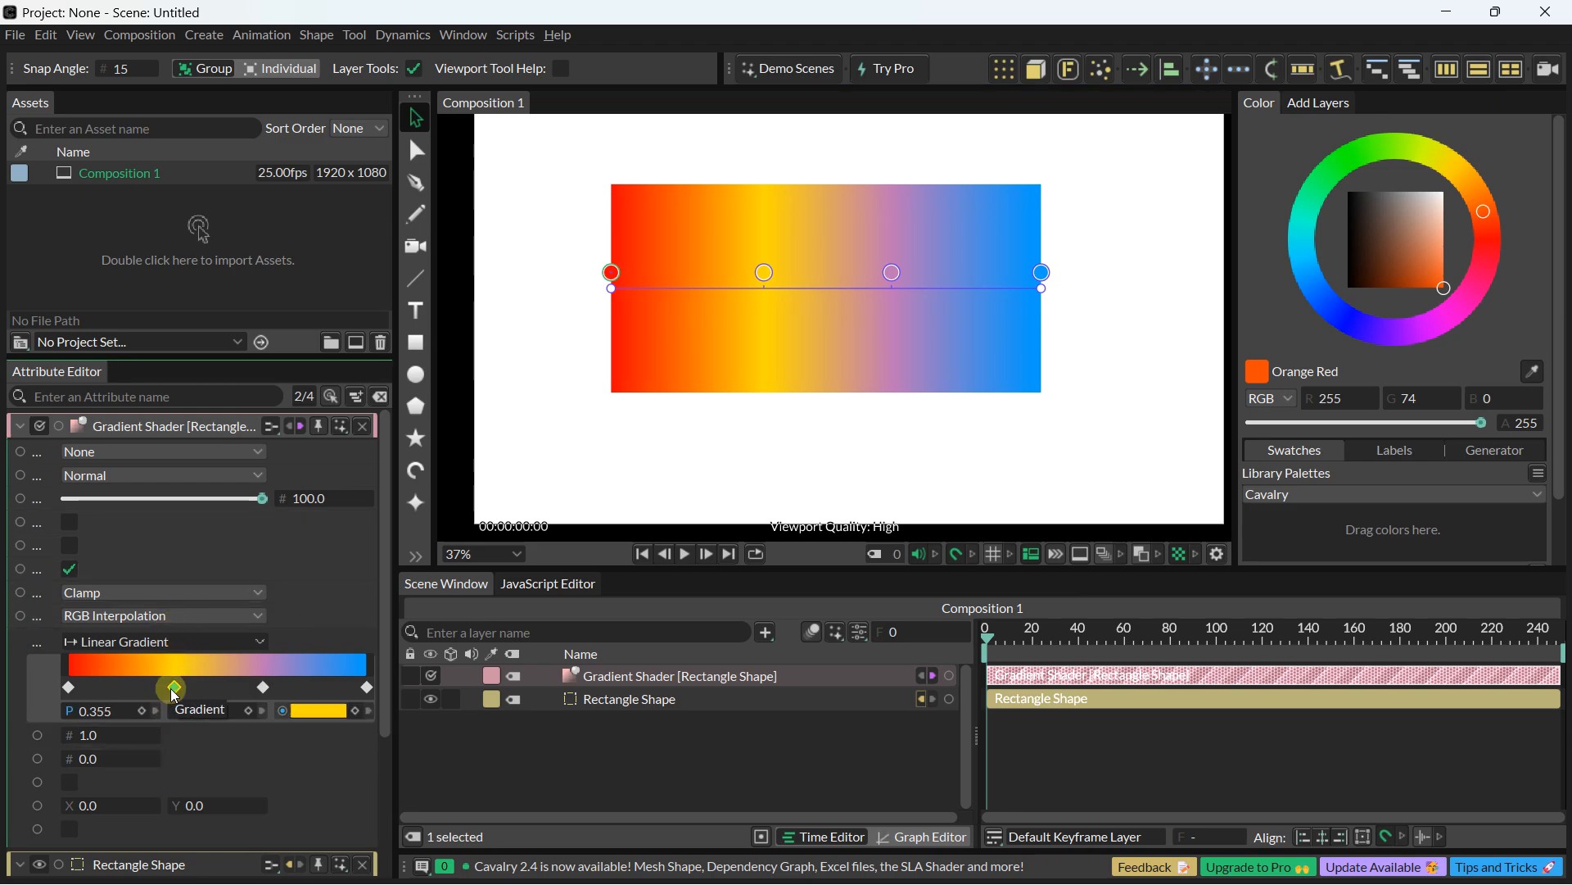
# Step: Delete the yellow and purple inner stops from the gradient
pyautogui.press('Delete')
pyautogui.click(263, 686)
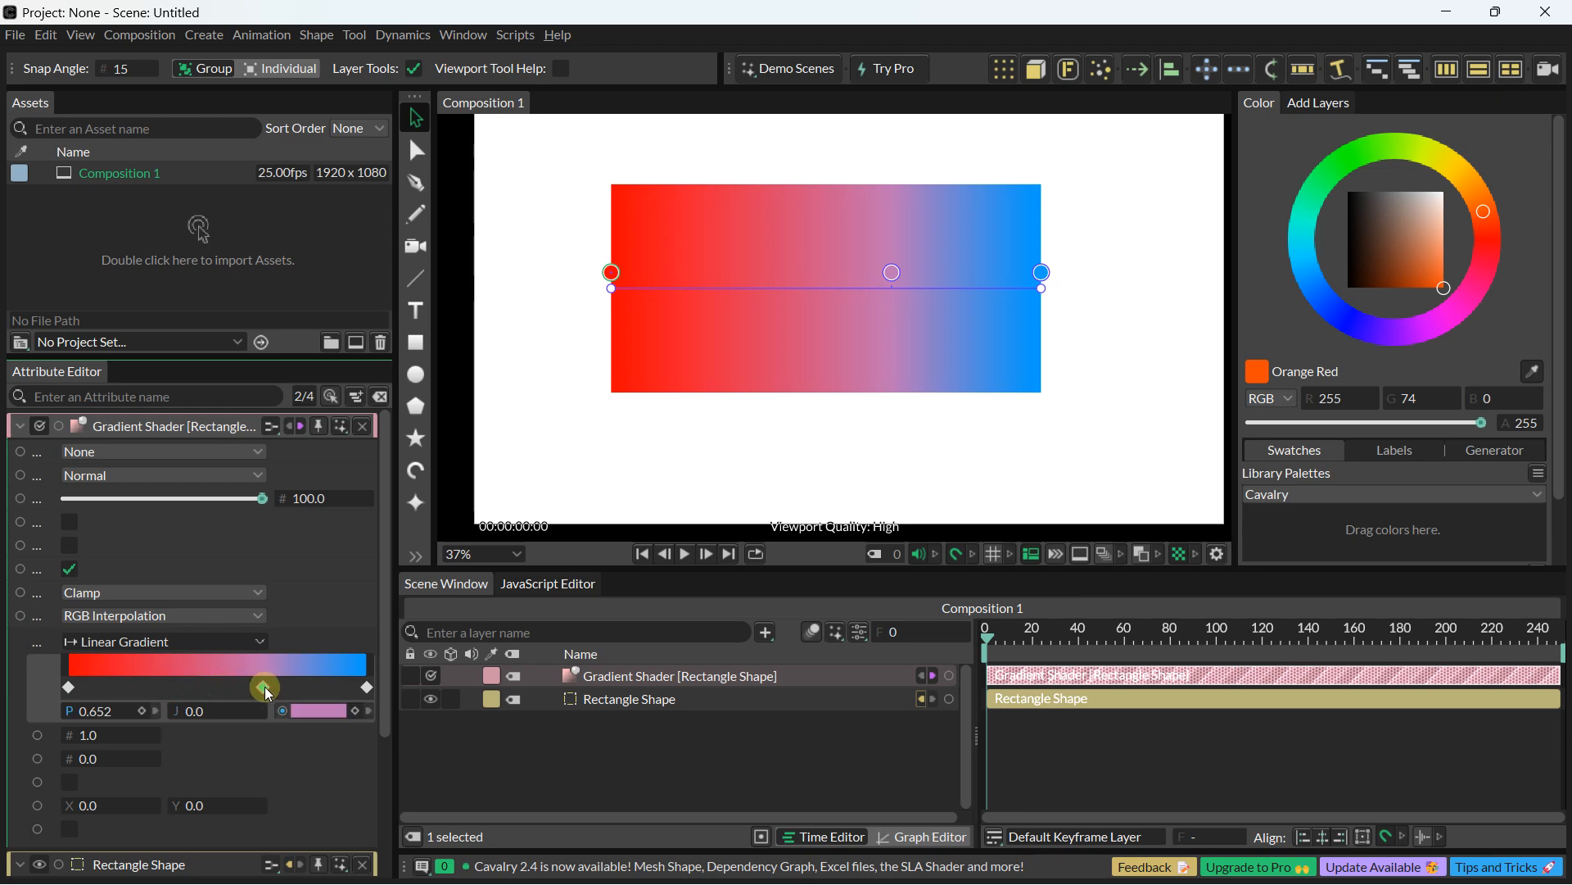
pyautogui.press('Delete')
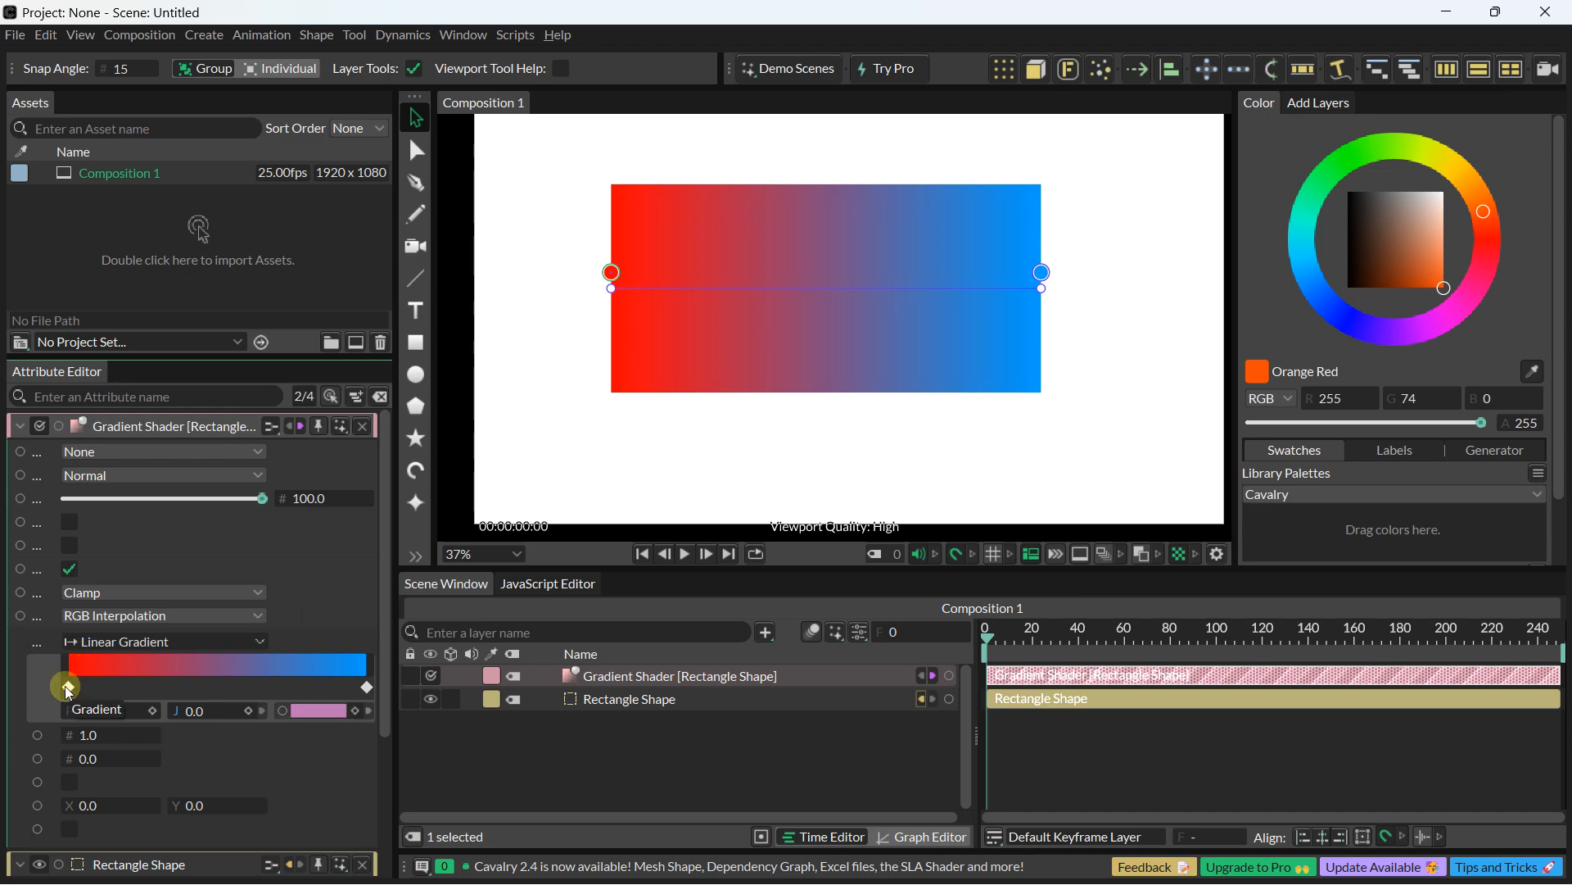
# Step: Try sliding the gradient's red and blue end stops along the ramp, and return them to positions 0 and 1
pyautogui.moveTo(67, 687); pyautogui.dragTo(77, 686)
pyautogui.moveTo(114, 690); pyautogui.dragTo(59, 692)
pyautogui.click(353, 667)
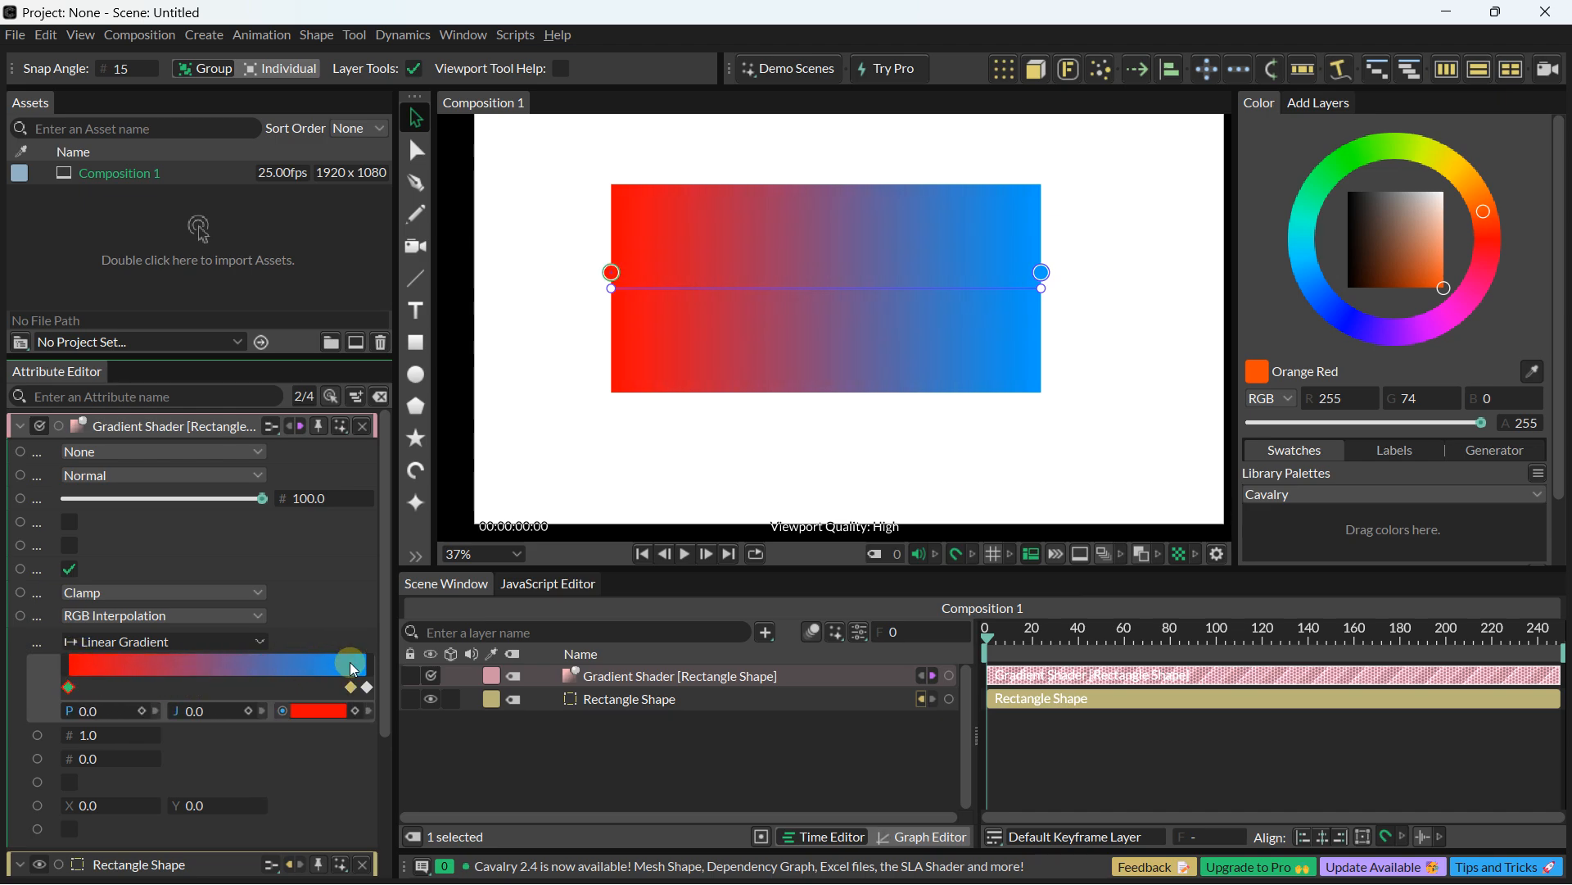
pyautogui.moveTo(369, 686); pyautogui.dragTo(278, 675)
pyautogui.moveTo(67, 686); pyautogui.dragTo(32, 671)
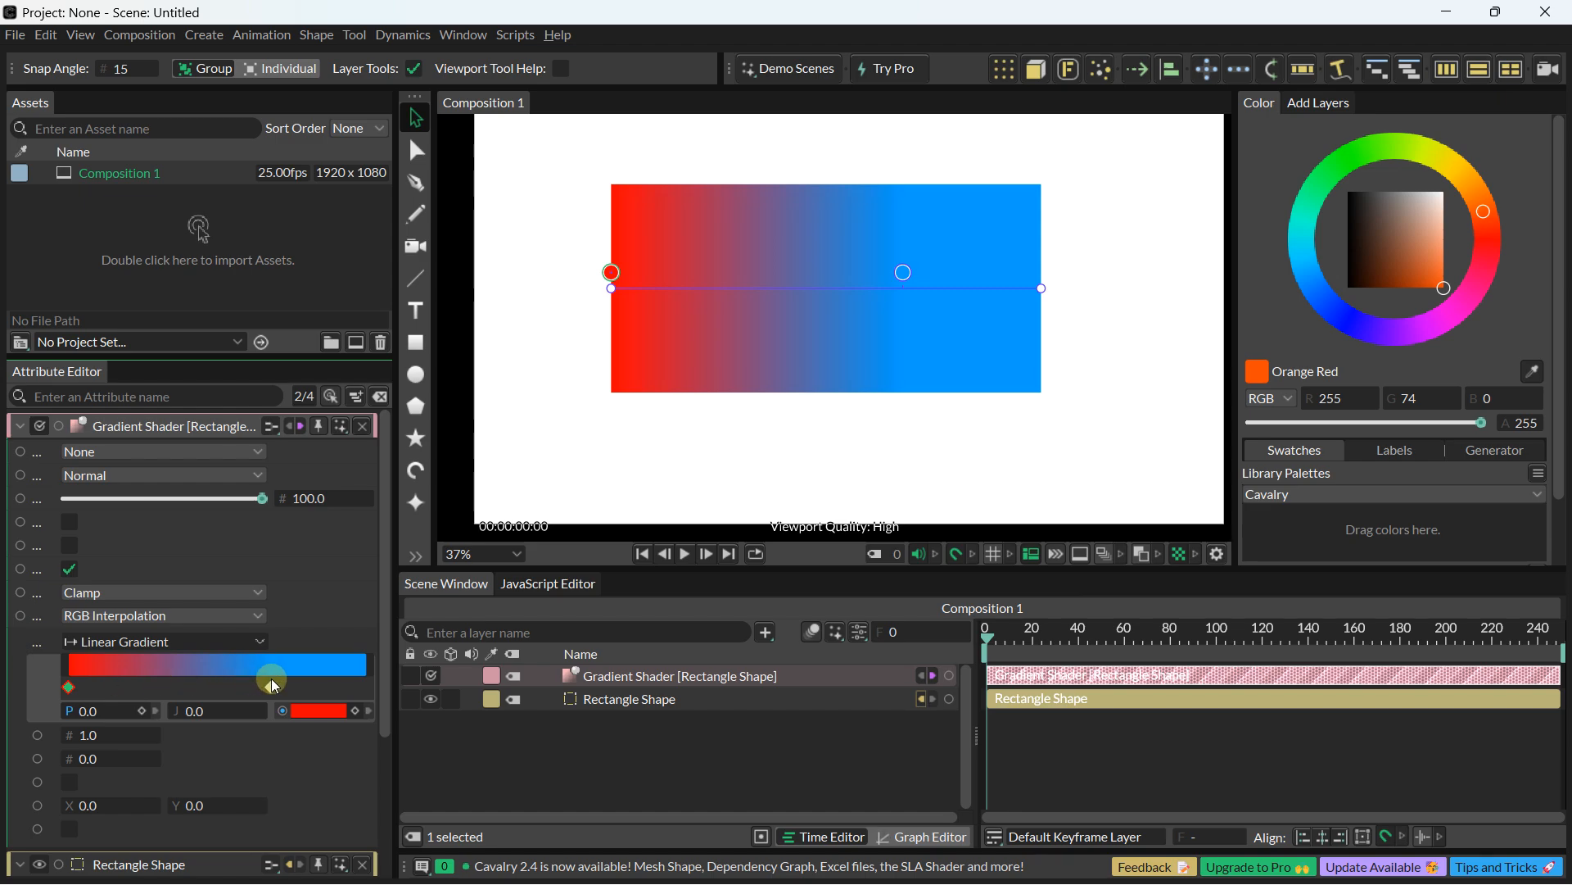
pyautogui.moveTo(274, 690); pyautogui.dragTo(386, 688)
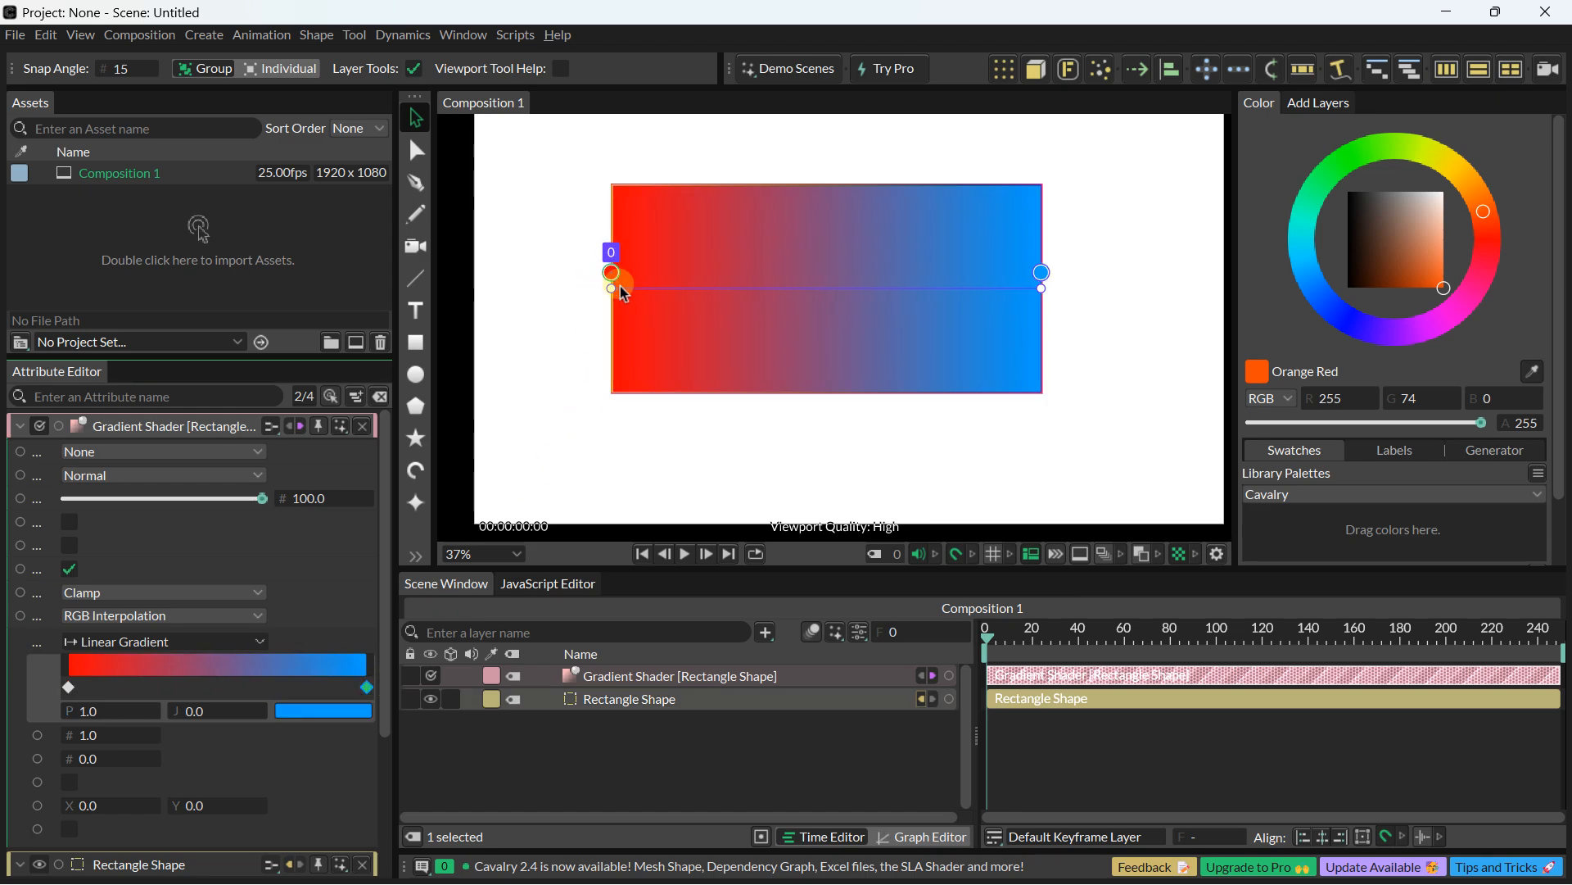
pyautogui.moveTo(611, 270); pyautogui.dragTo(576, 283)
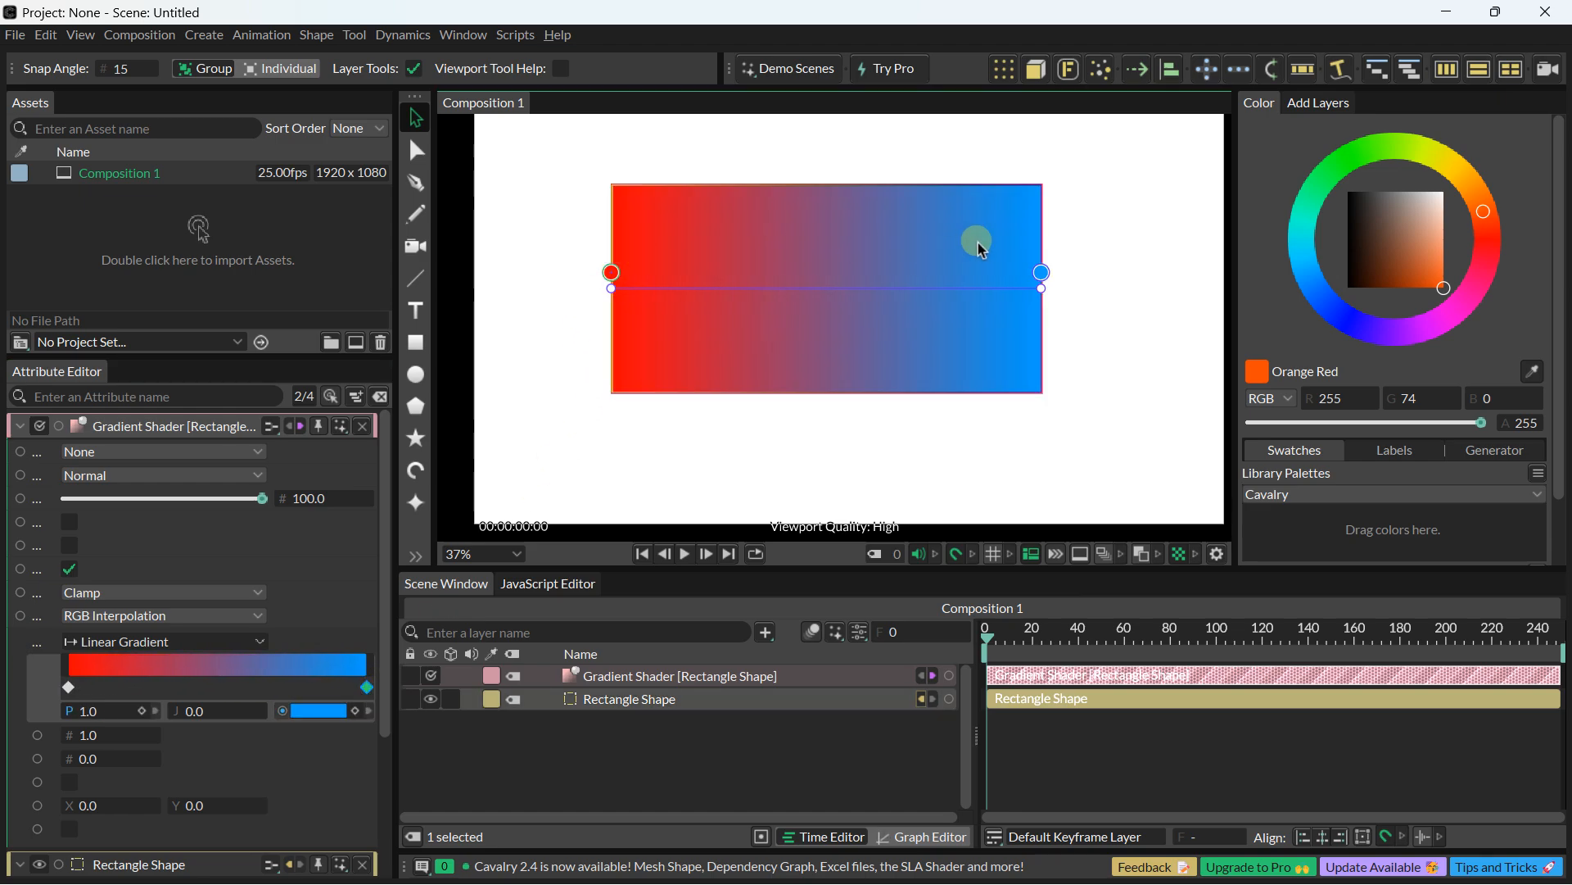
# Step: Set the scale of the rectangle's linear gradient to 1.15
pyautogui.moveTo(1042, 263)
pyautogui.mouseDown()
pyautogui.moveTo(900, 273)
pyautogui.moveTo(1042, 272)
pyautogui.mouseUp()
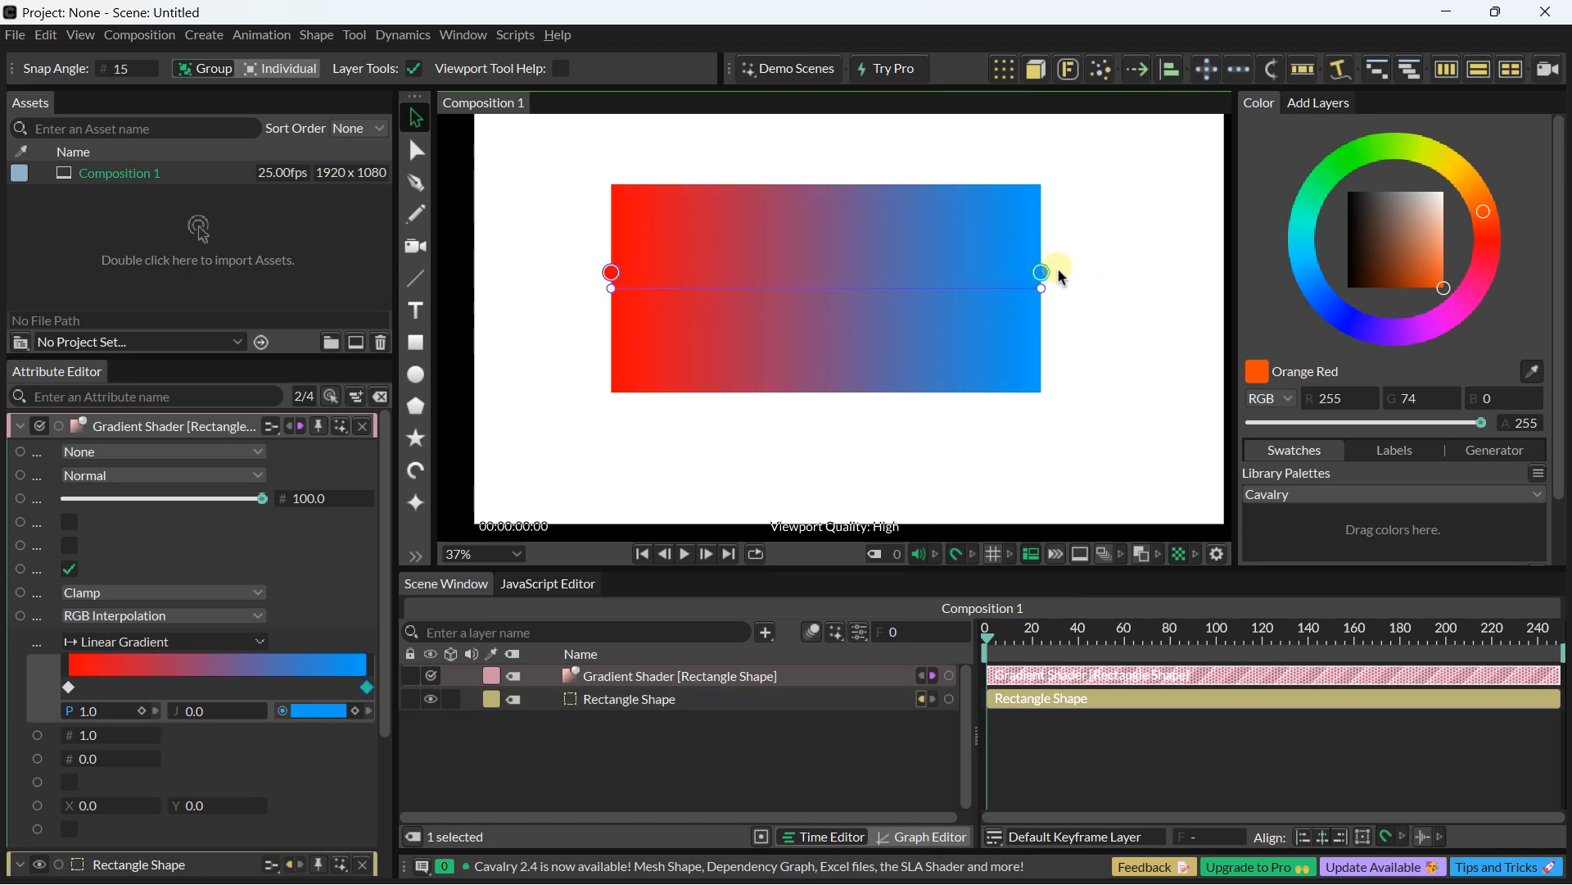
pyautogui.click(136, 678)
pyautogui.moveTo(107, 718); pyautogui.dragTo(161, 716)
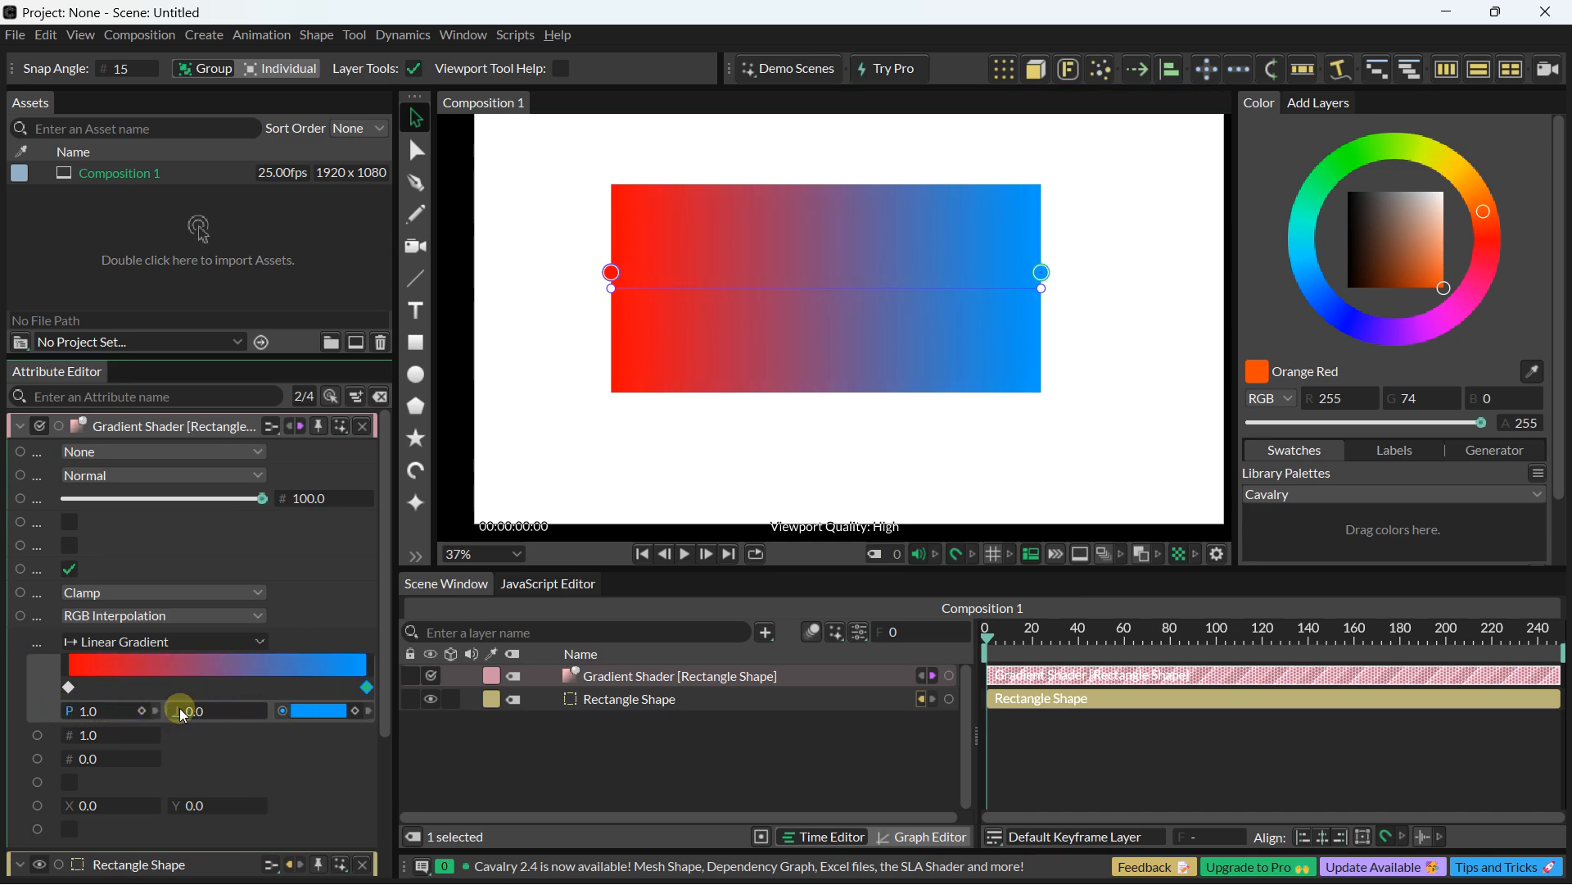
pyautogui.click(92, 736)
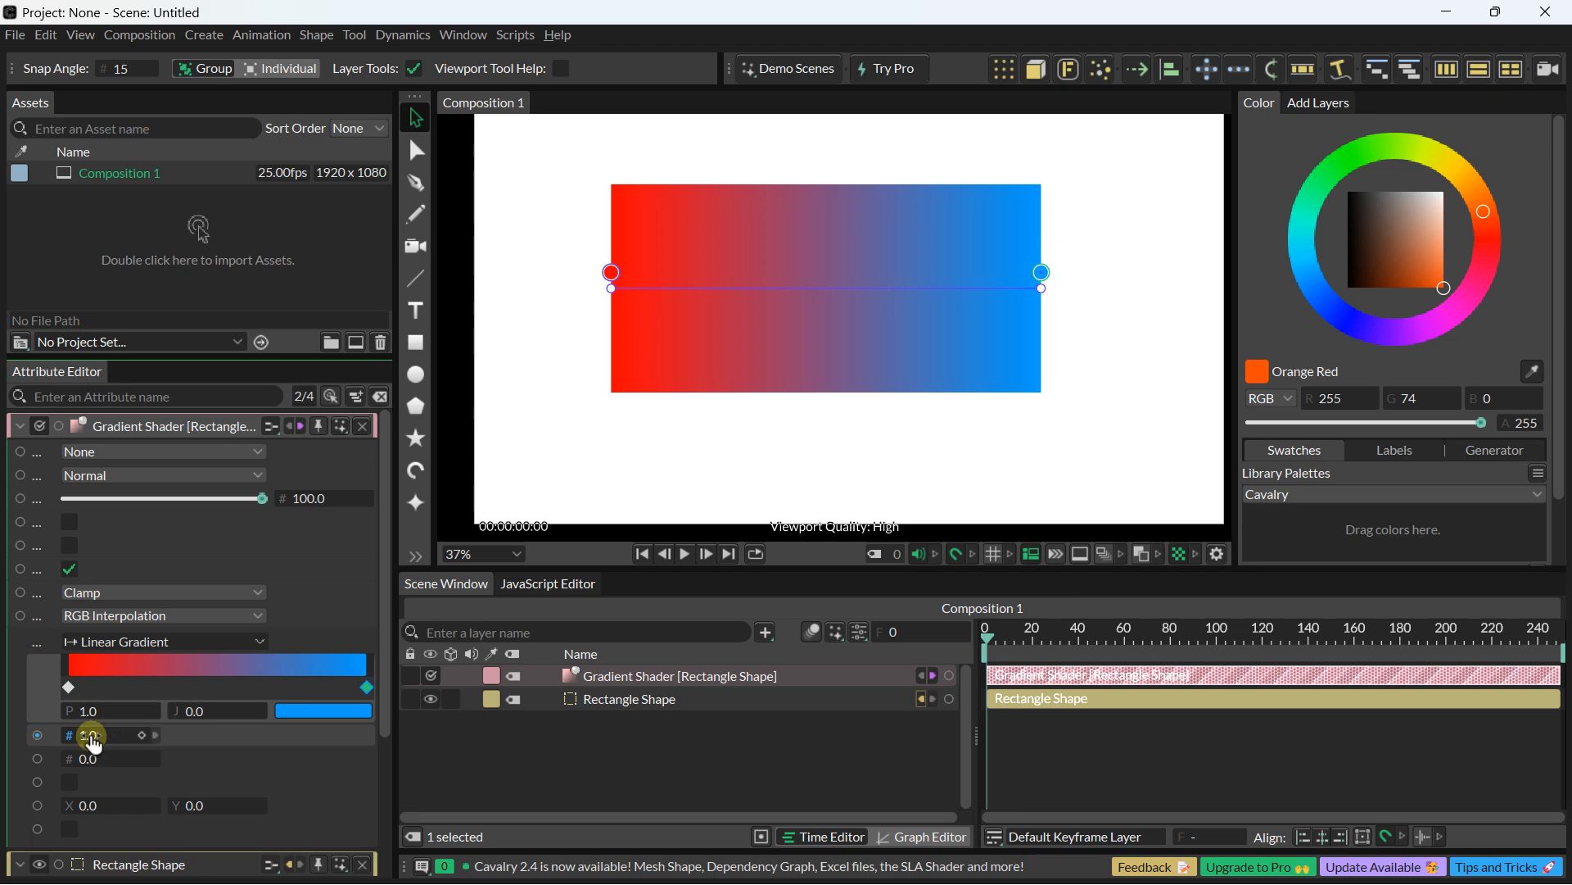
pyautogui.moveTo(94, 742)
pyautogui.mouseDown()
pyautogui.moveTo(258, 748)
pyautogui.moveTo(10, 737)
pyautogui.moveTo(121, 769)
pyautogui.moveTo(969, 687)
pyautogui.moveTo(490, 720)
pyautogui.moveTo(91, 713)
pyautogui.mouseUp()
pyautogui.click(119, 764)
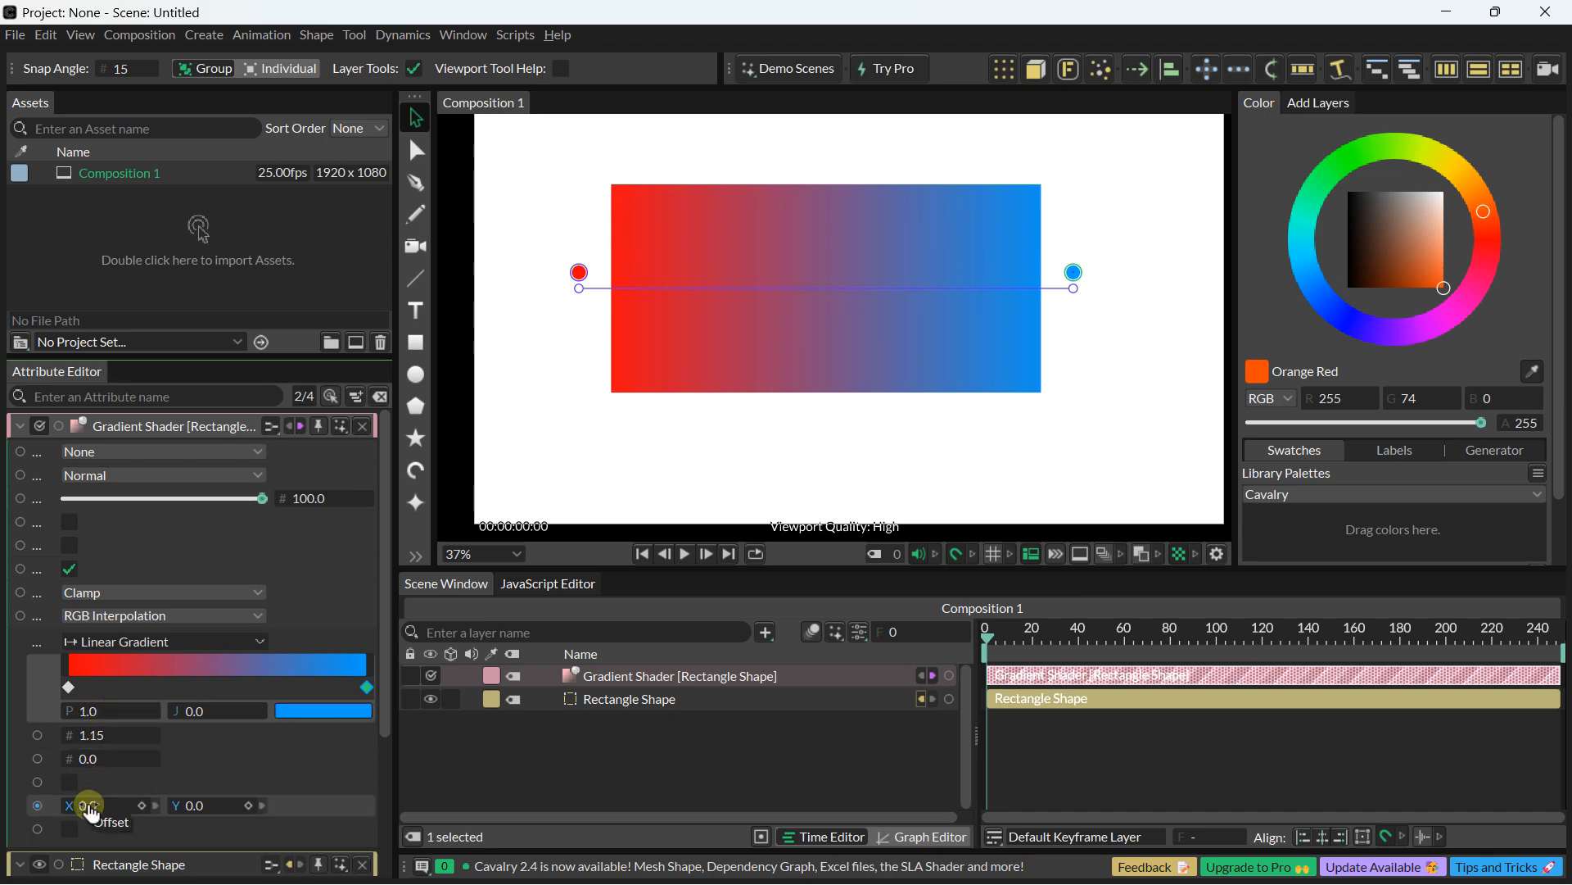
# Step: Offset the rectangle's linear gradient to X -53 and Y -42
pyautogui.moveTo(95, 809); pyautogui.dragTo(56, 785)
pyautogui.moveTo(163, 800)
pyautogui.mouseDown()
pyautogui.moveTo(480, 801)
pyautogui.moveTo(158, 788)
pyautogui.mouseUp()
pyautogui.scroll(3, 762, 418)
pyautogui.scroll(-3, 735, 382)
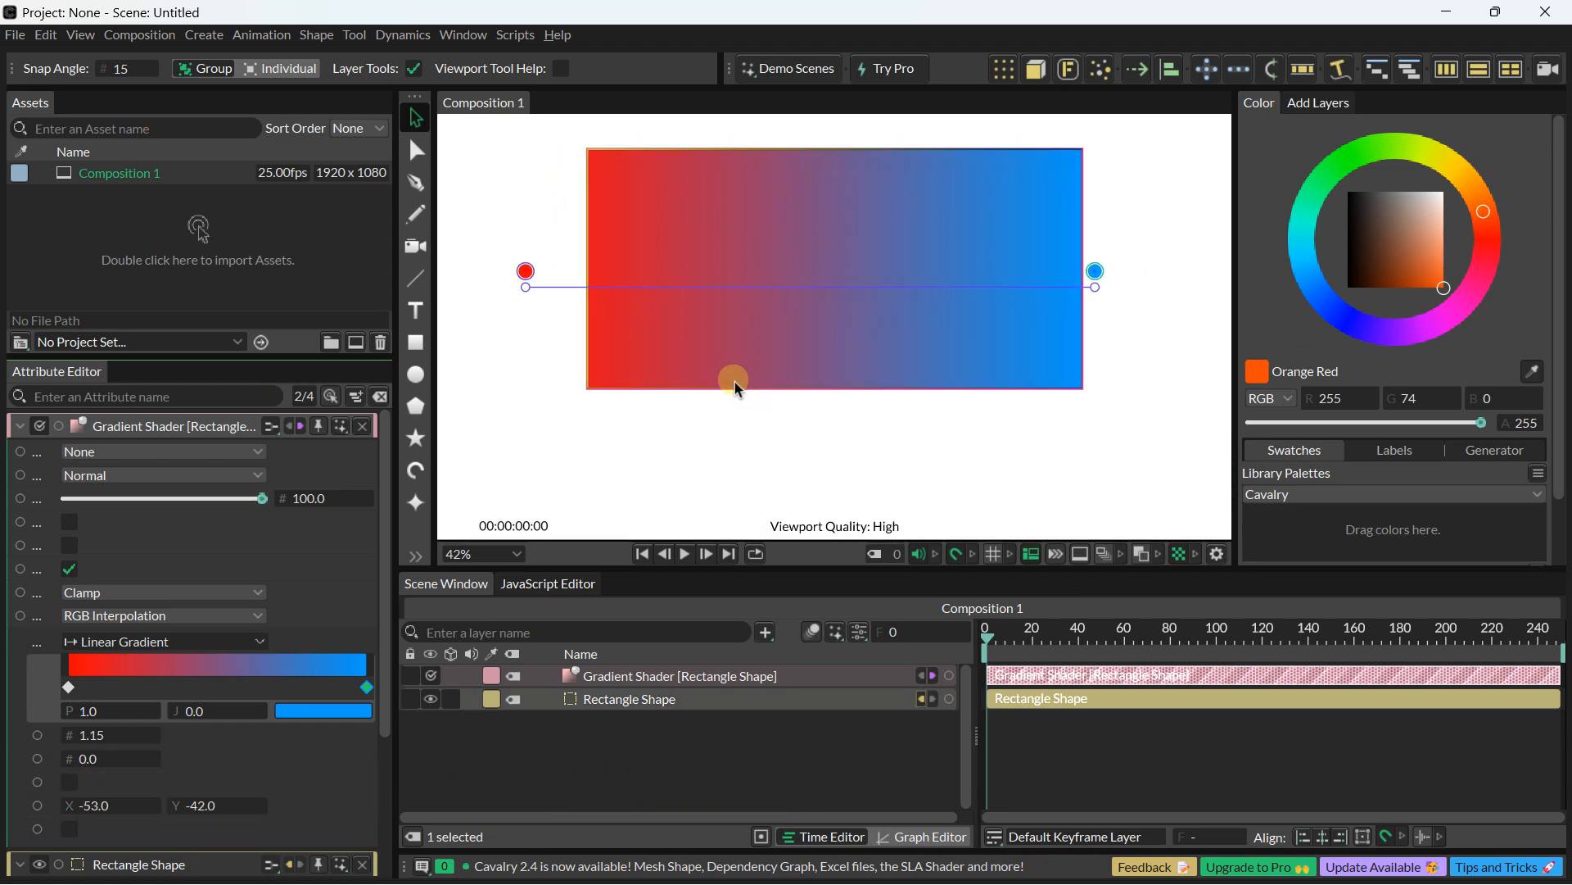
pyautogui.press('f')
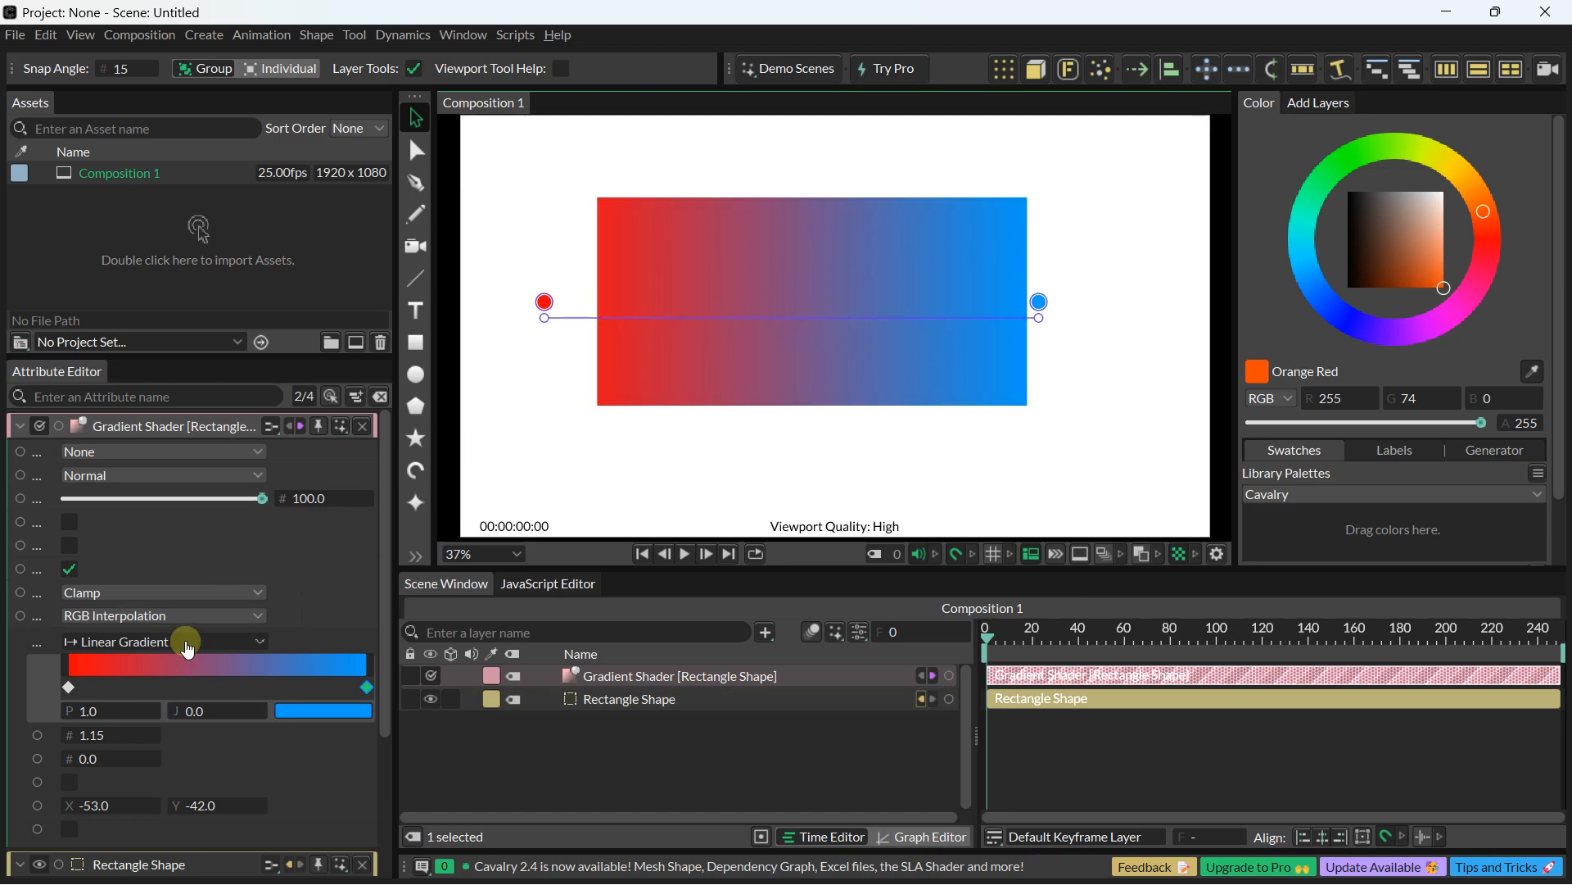
# Step: Delete the Rectangle Shape layer and its Gradient Shader layer from the composition
pyautogui.click(561, 368)
pyautogui.click(739, 248)
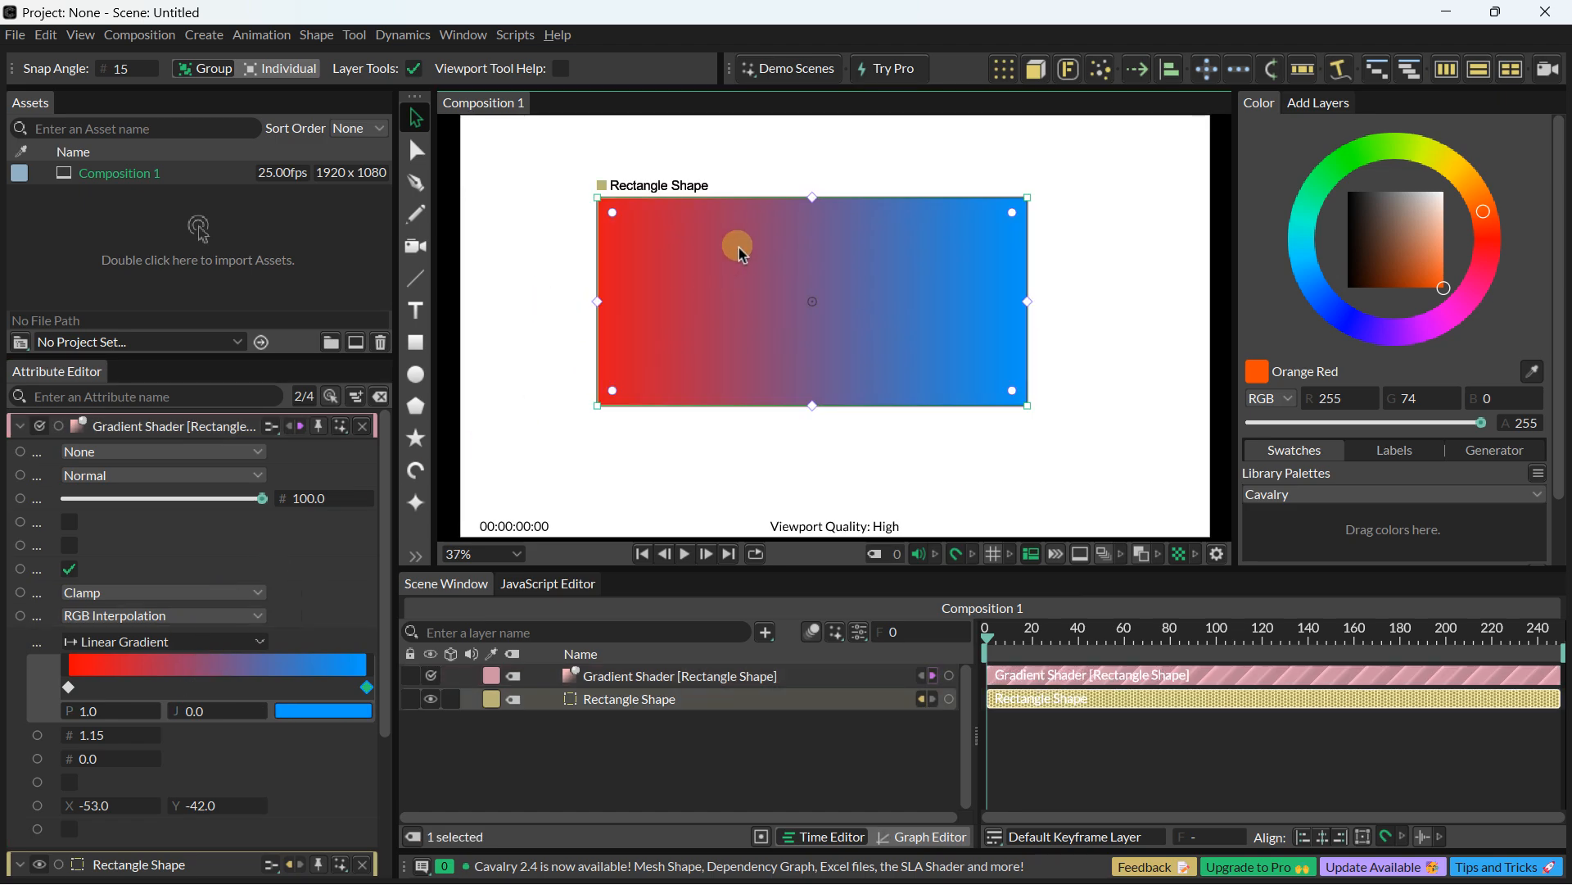
pyautogui.rightClick(629, 701)
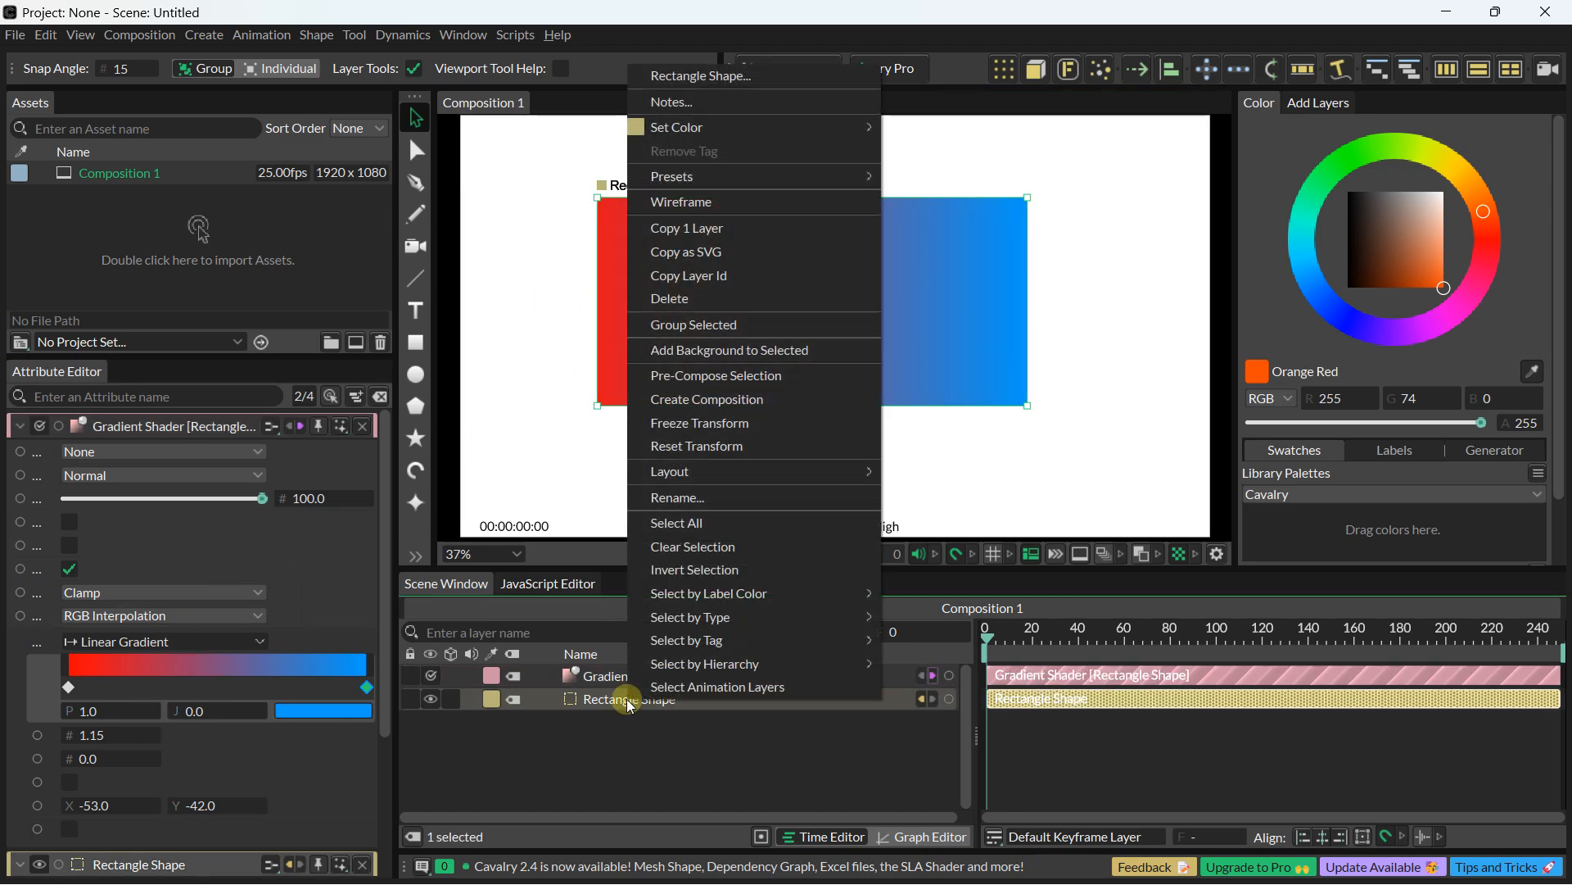
pyautogui.click(689, 299)
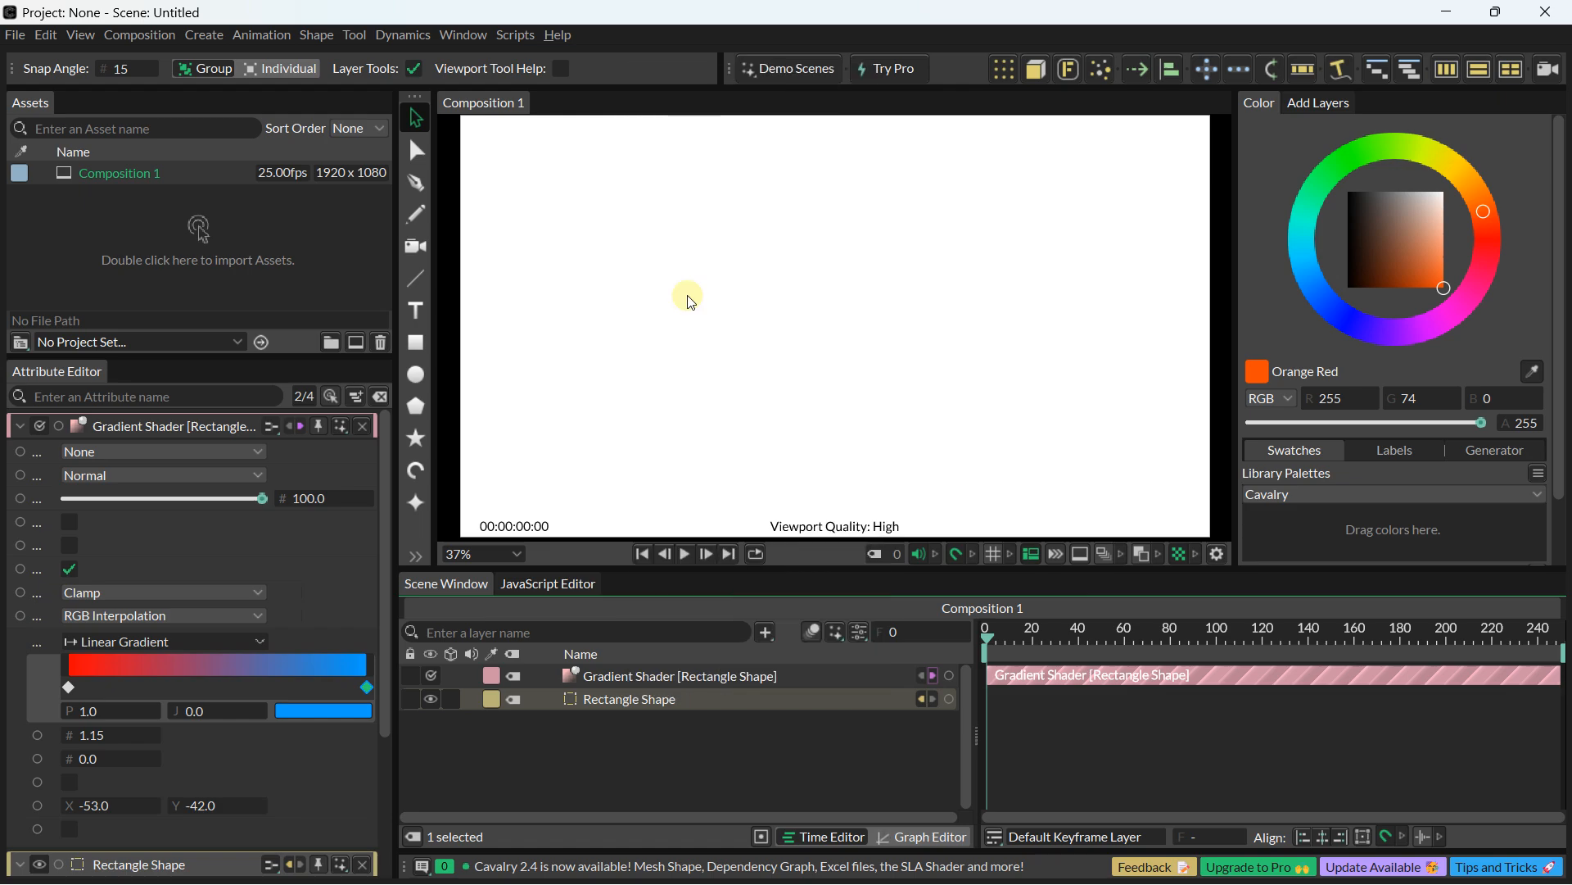
pyautogui.rightClick(645, 673)
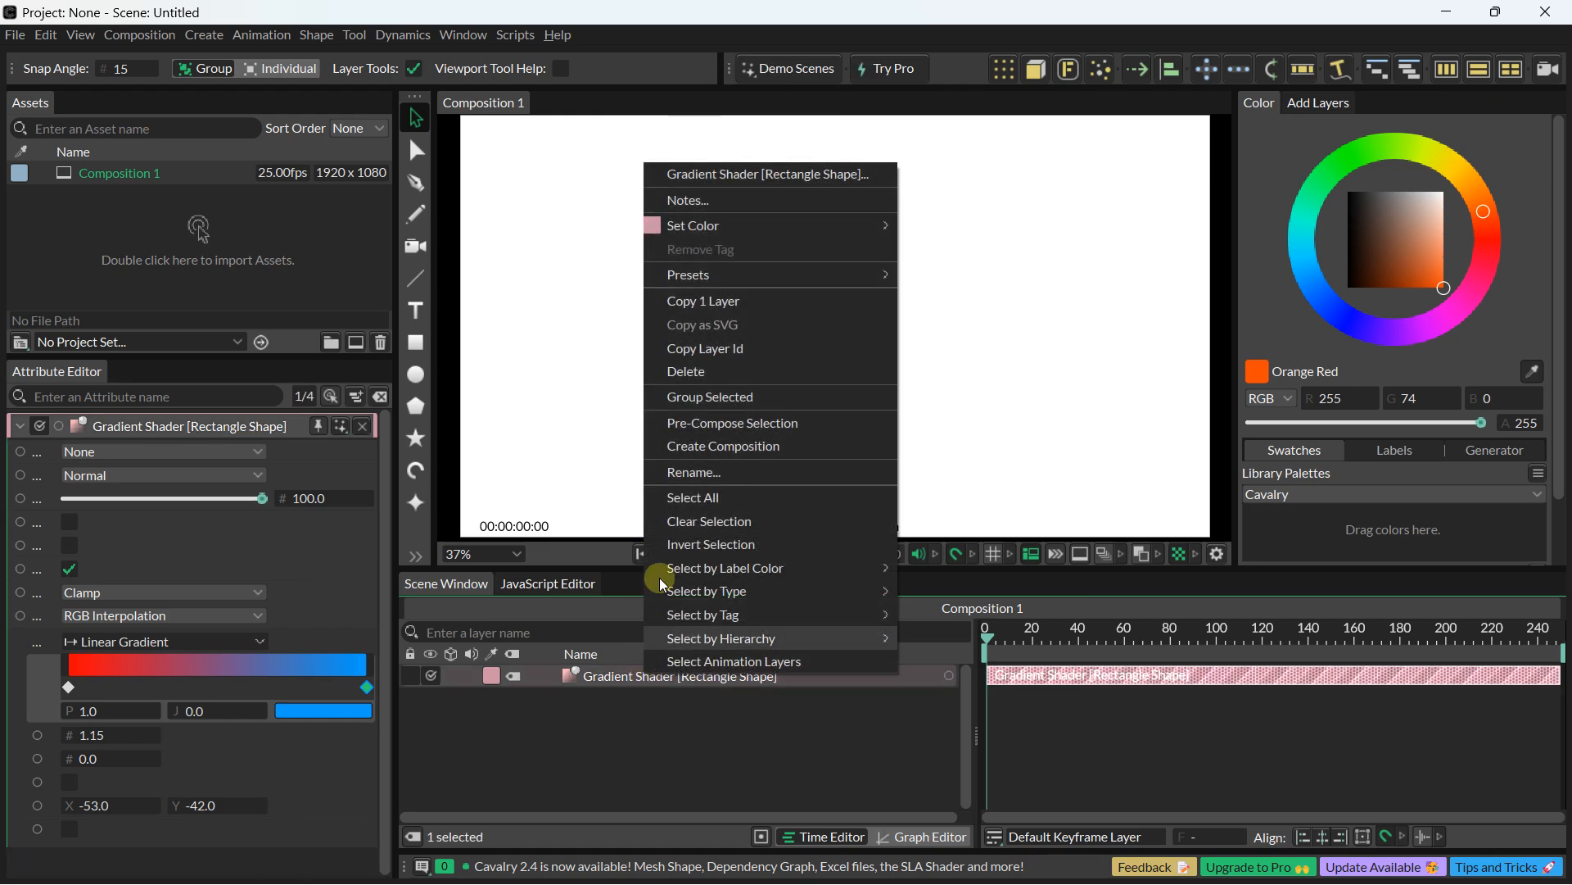
pyautogui.click(686, 369)
# Step: Draw a circle about 351 px in width and height with the ellipse tool
pyautogui.click(416, 374)
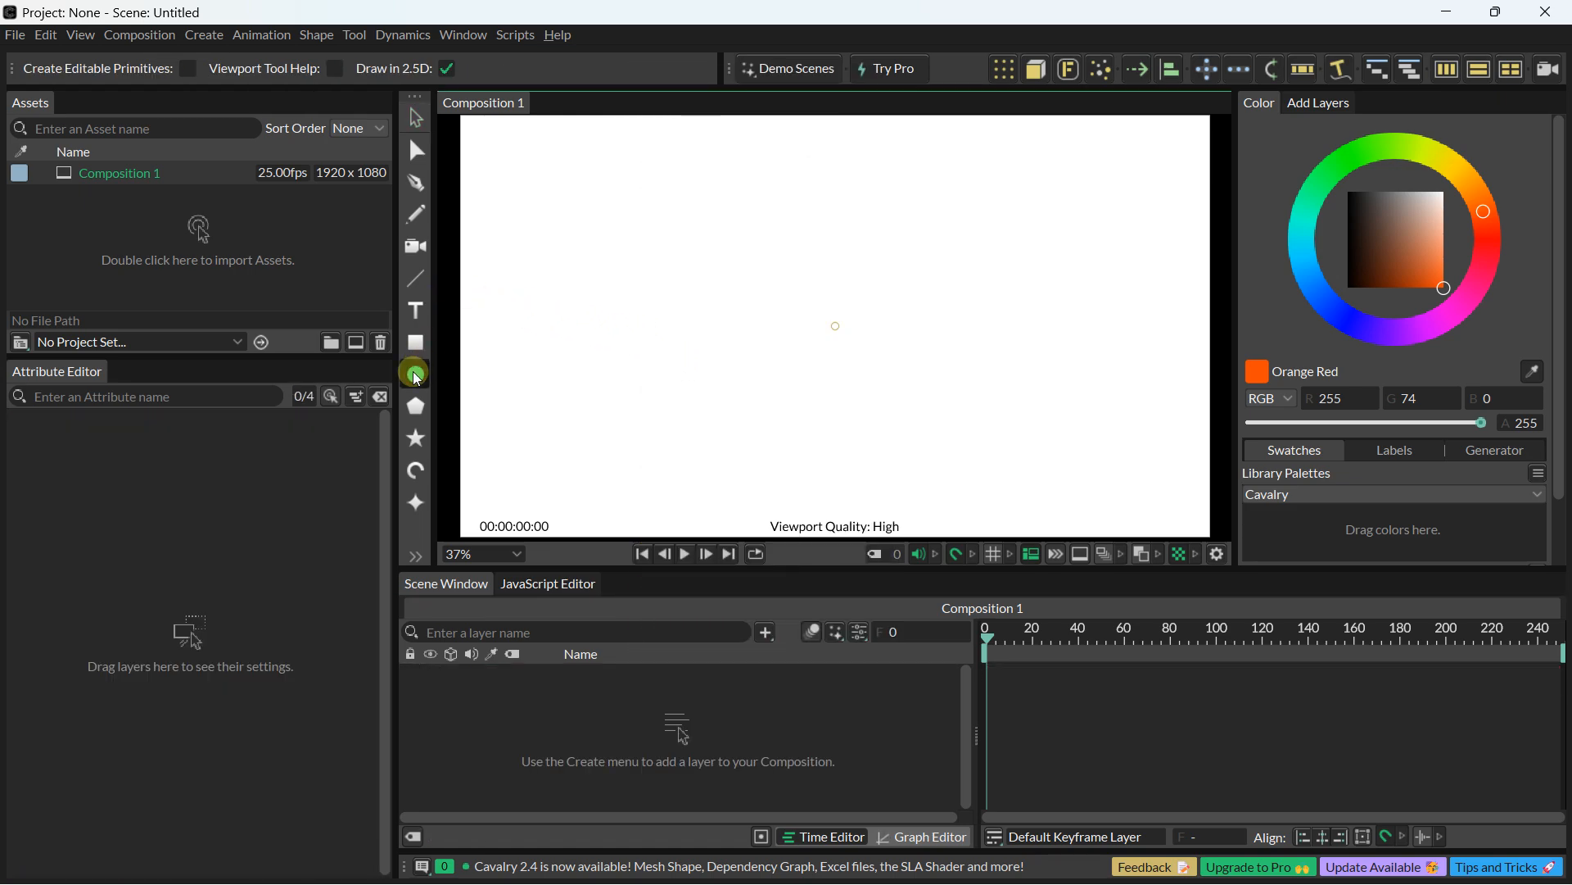
pyautogui.moveTo(630, 212); pyautogui.dragTo(904, 484)
pyautogui.click(414, 122)
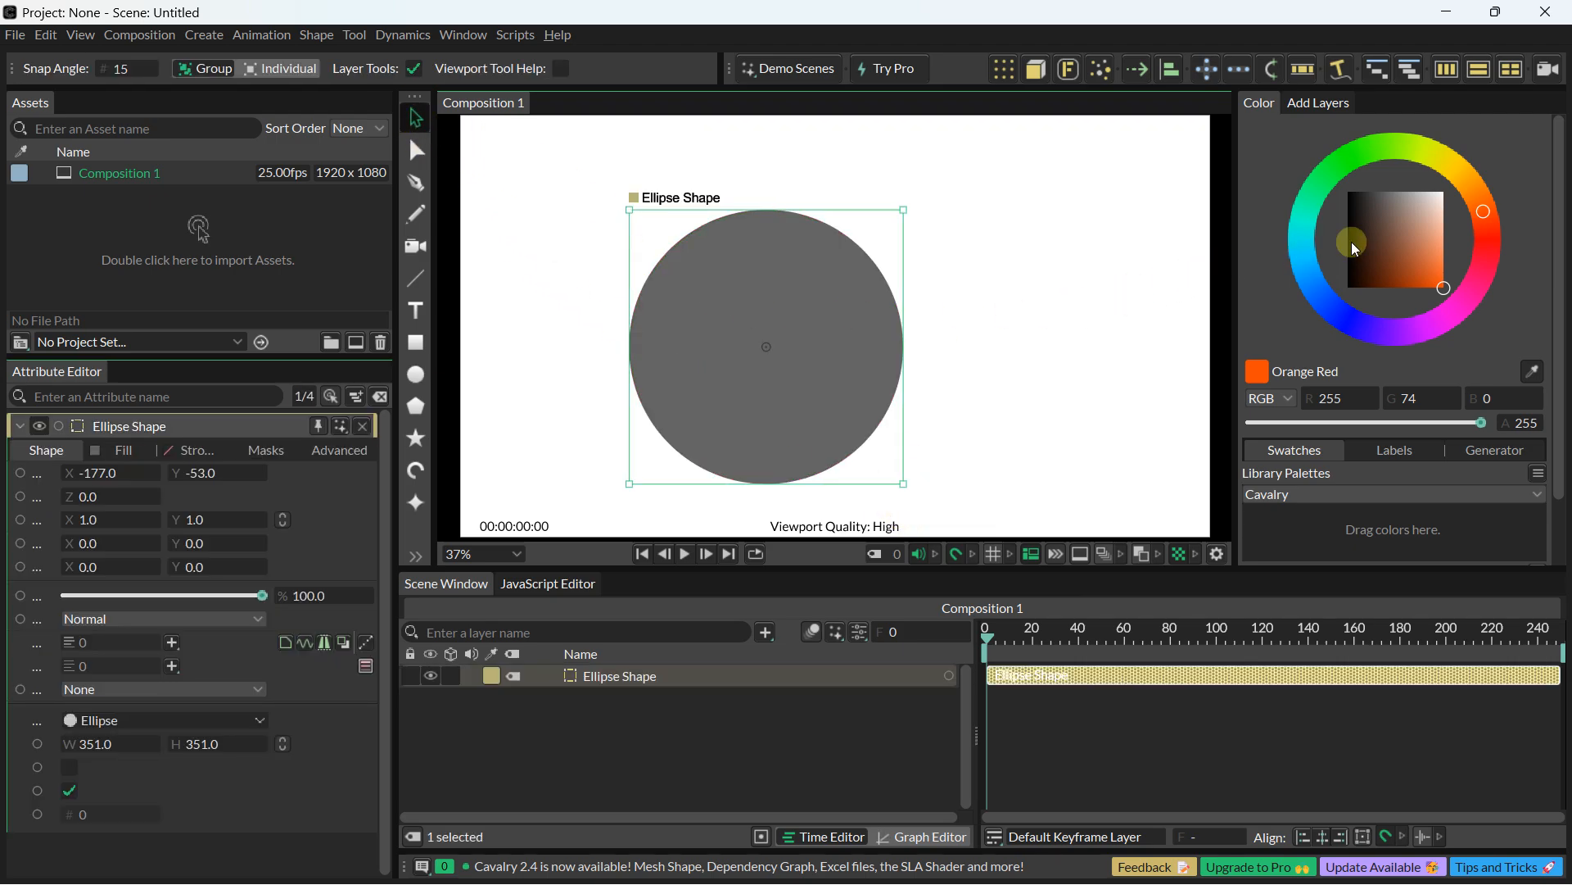
# Step: Fill the circle with Orange Red (ff4a00) and centre it in the composition at X 0, Y 0
pyautogui.moveTo(1353, 246); pyautogui.dragTo(1478, 302)
pyautogui.moveTo(678, 339); pyautogui.dragTo(782, 296)
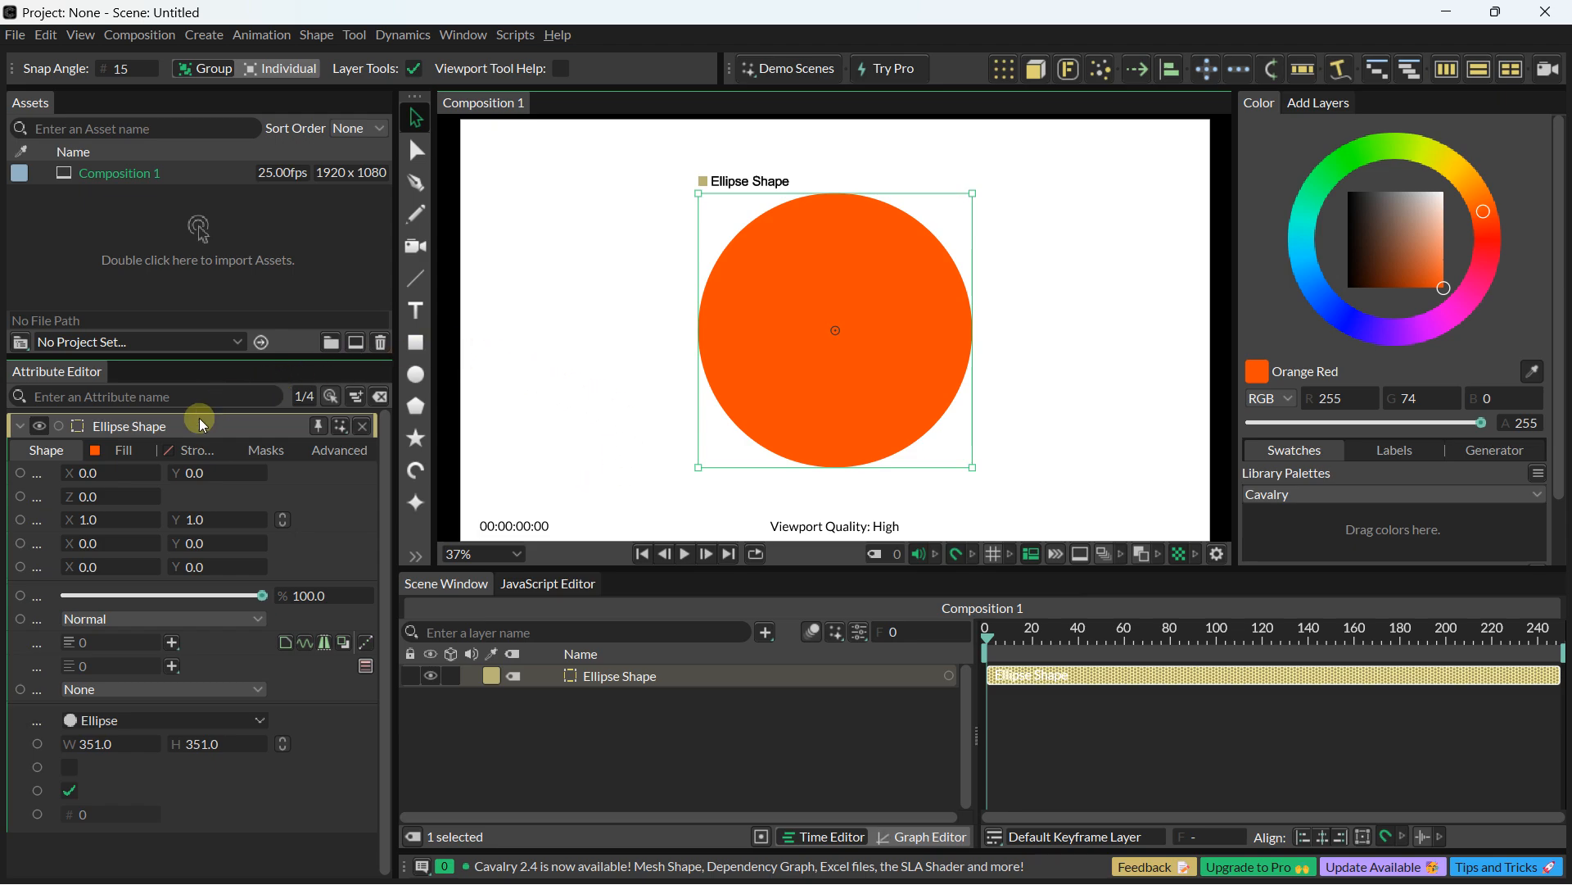
# Step: Add a Gradient Shader to the ellipse's fill
pyautogui.click(130, 448)
pyautogui.rightClick(144, 567)
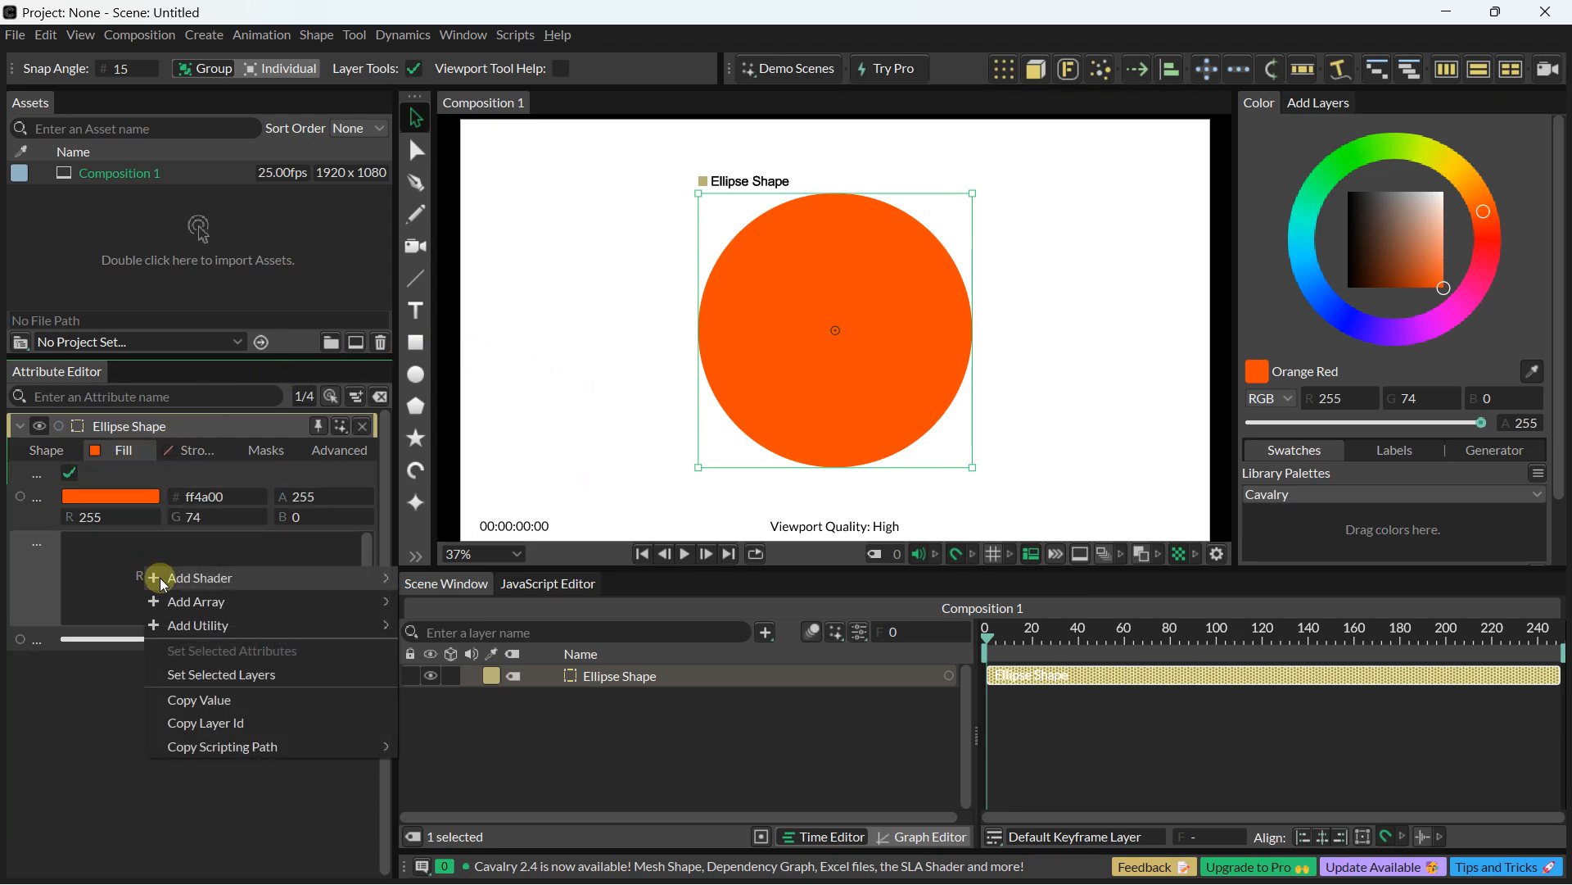
pyautogui.moveTo(384, 574)
pyautogui.click(435, 647)
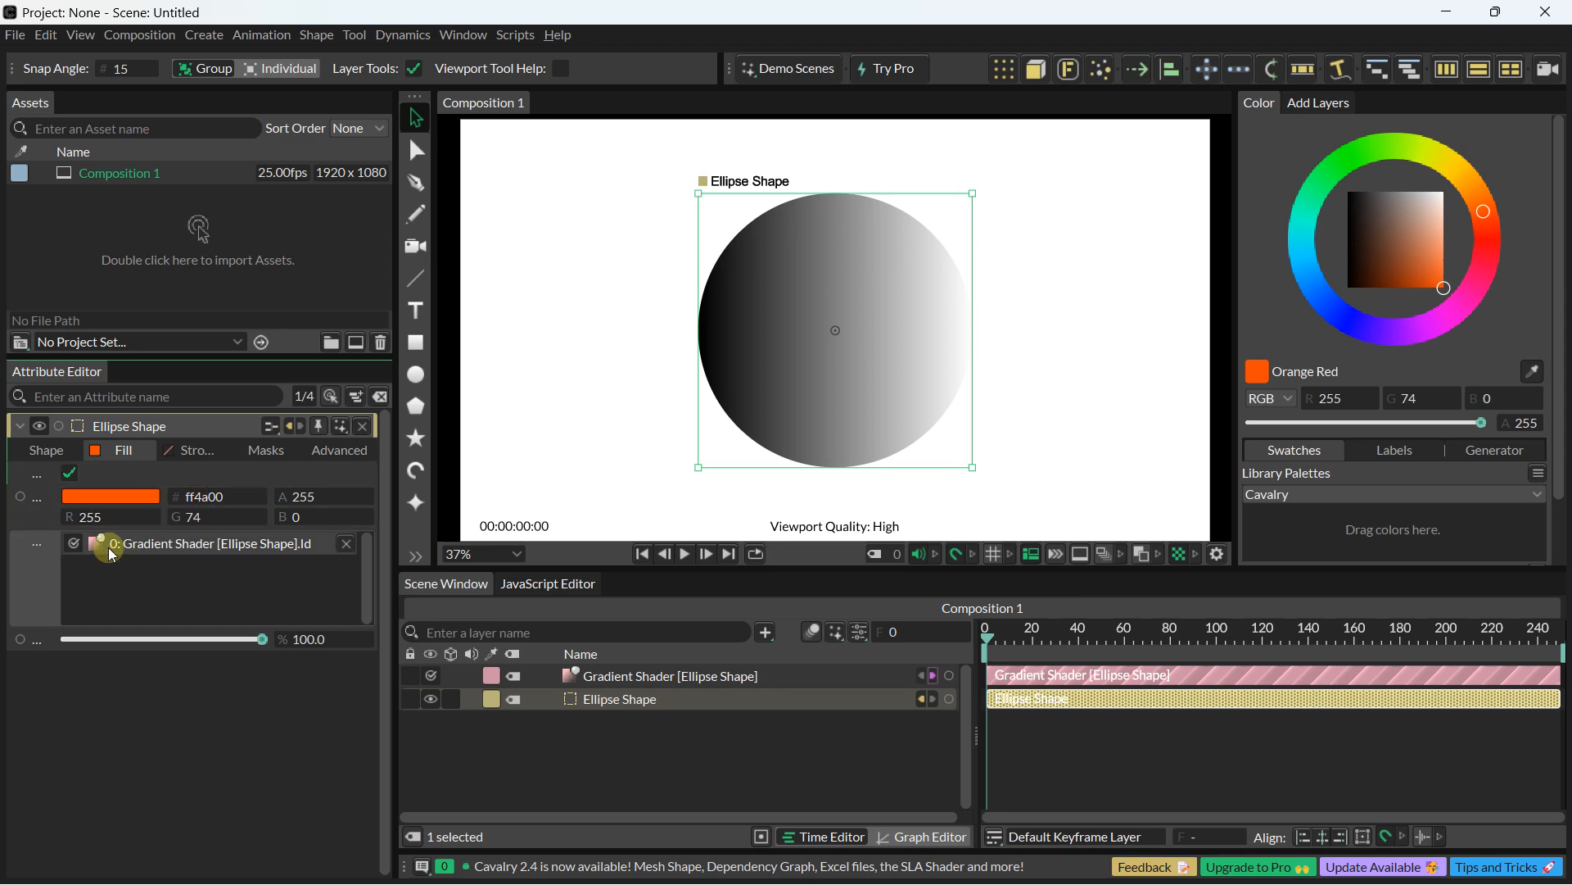
# Step: Select the ellipse's Gradient Shader layer and change its gradient type to Conical Gradient
pyautogui.click(606, 665)
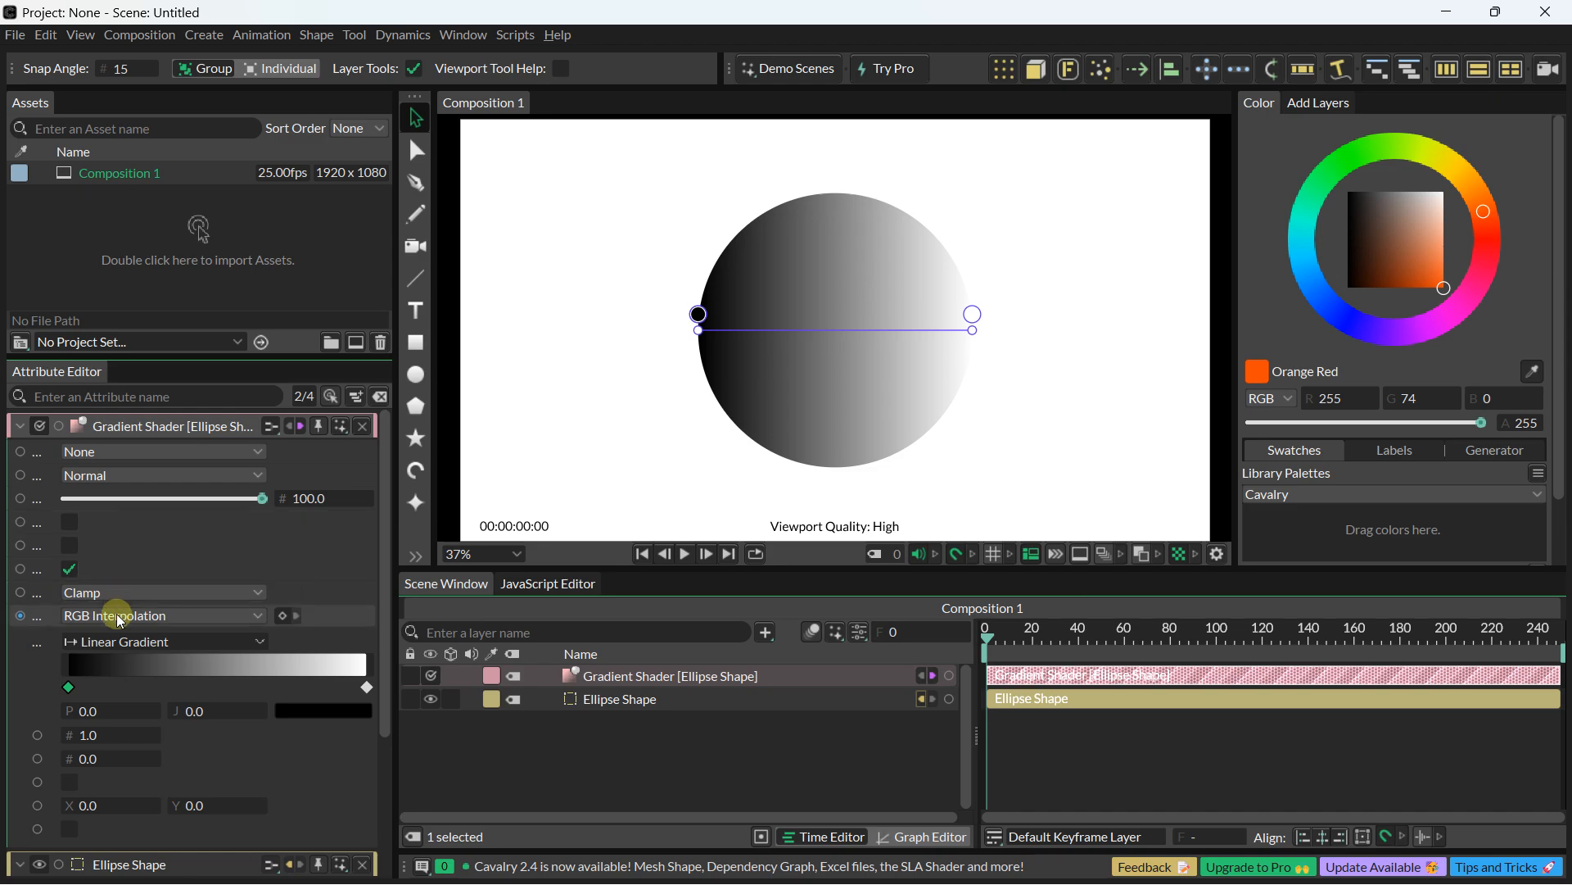
pyautogui.click(115, 642)
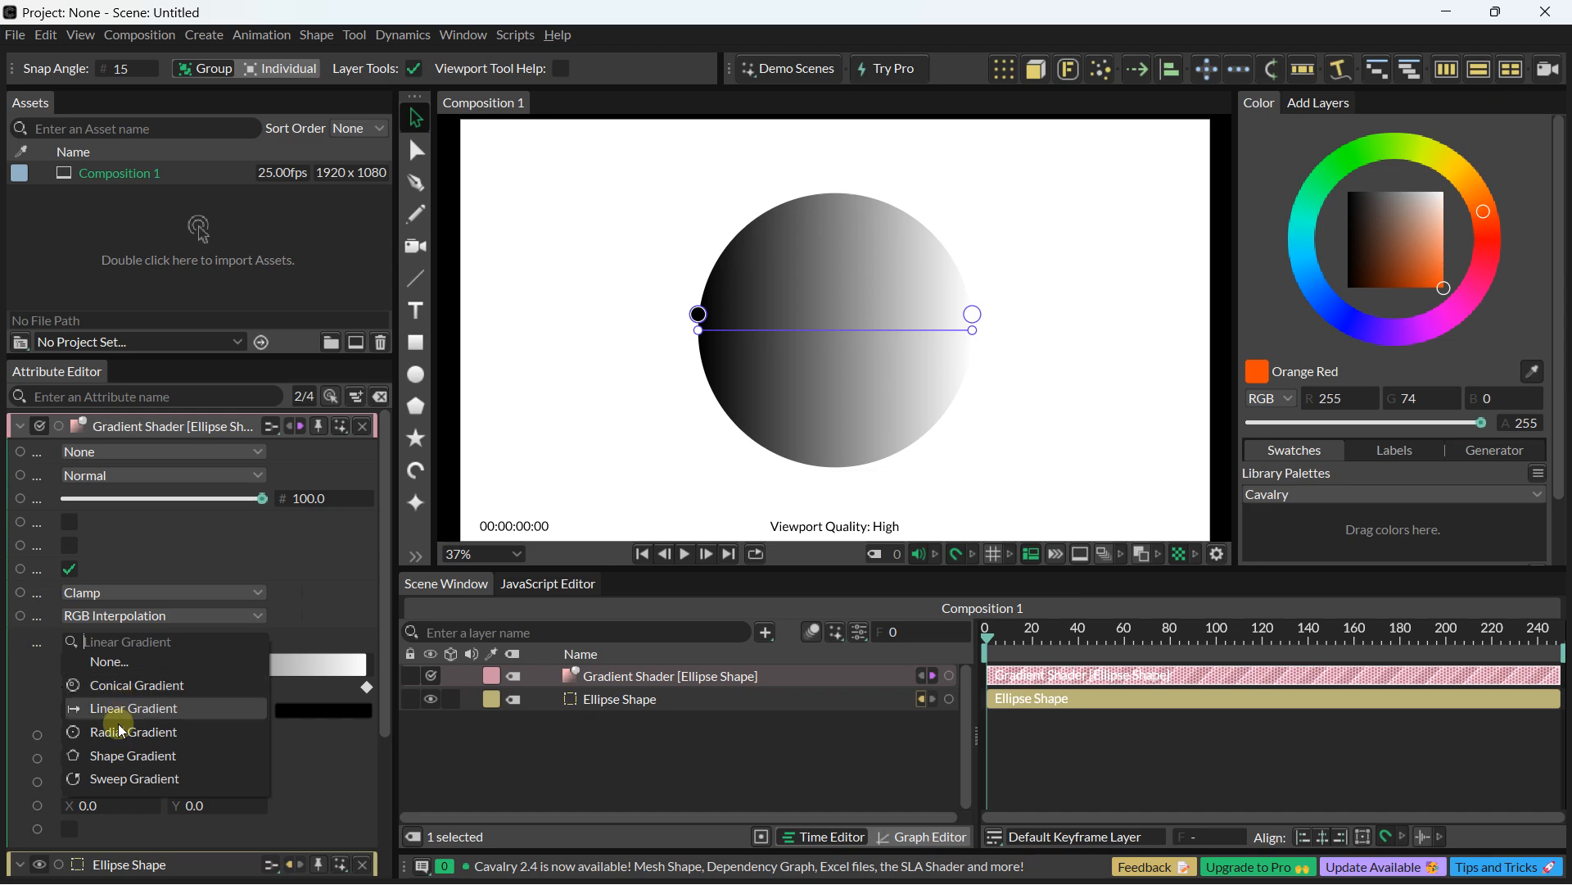
pyautogui.click(116, 693)
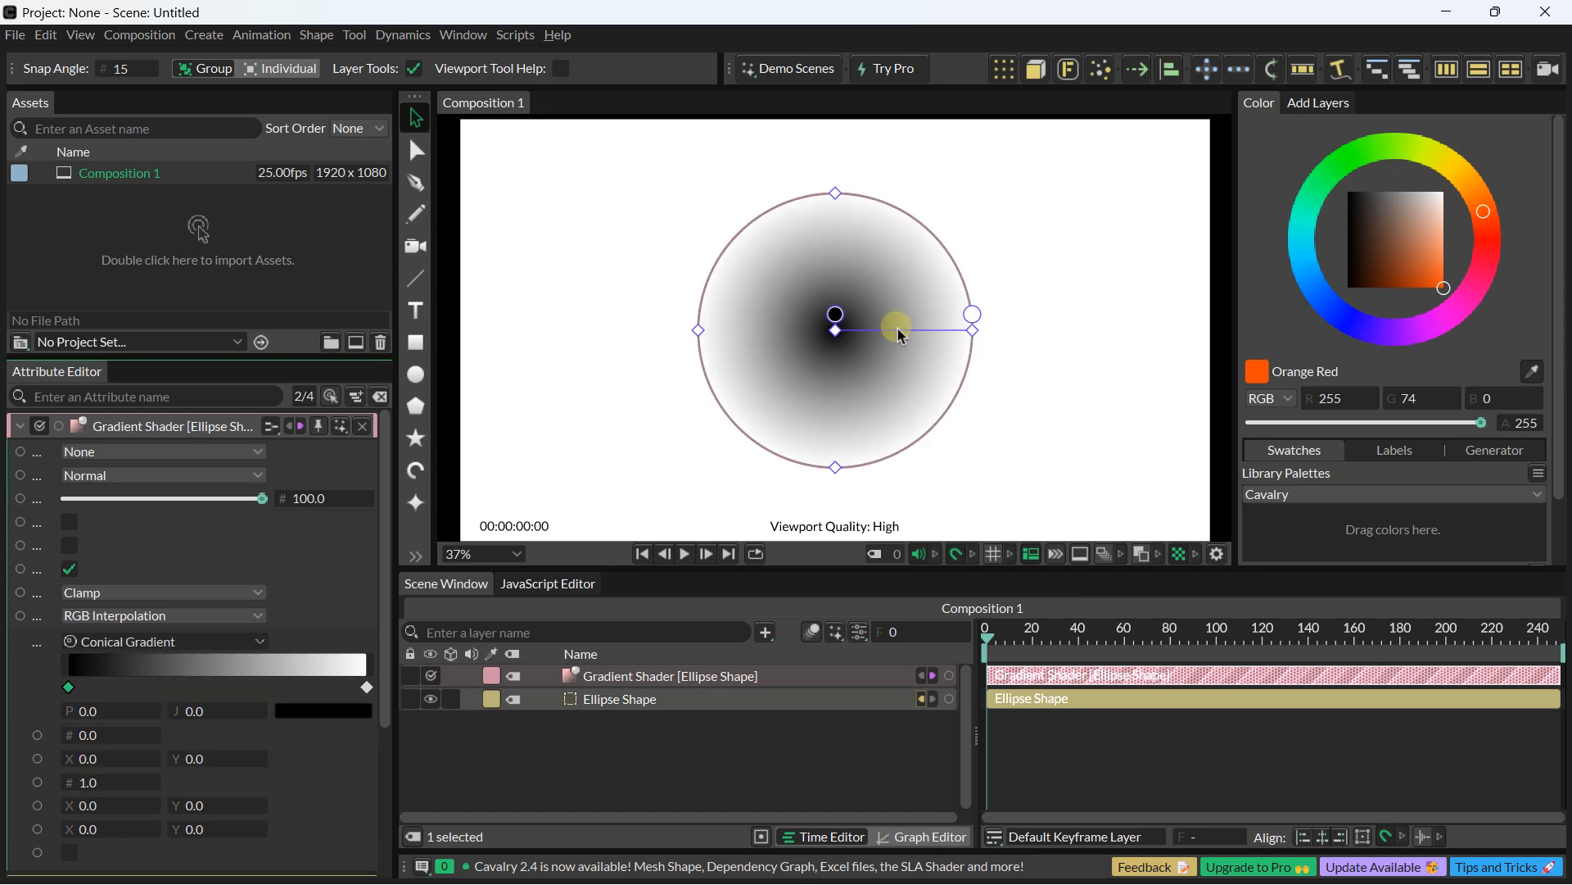
# Step: Recolour the conical gradient's start stop to red (ff0000) and its end stop to orange (ffbd00)
pyautogui.scroll(1, 883, 330)
pyautogui.click(88, 679)
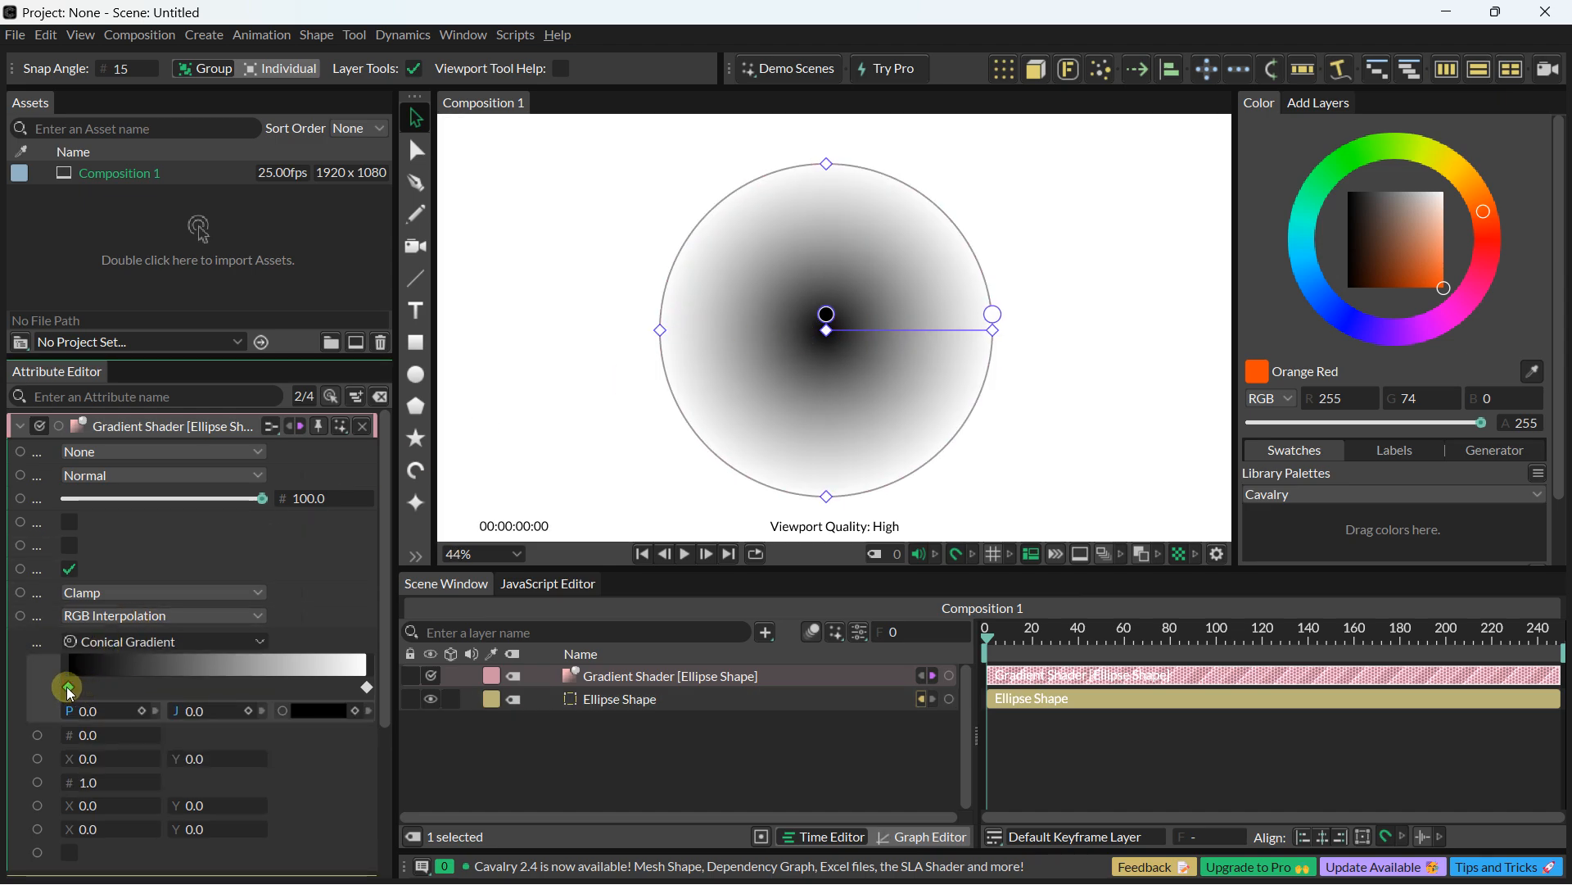
pyautogui.doubleClick(67, 687)
pyautogui.click(193, 534)
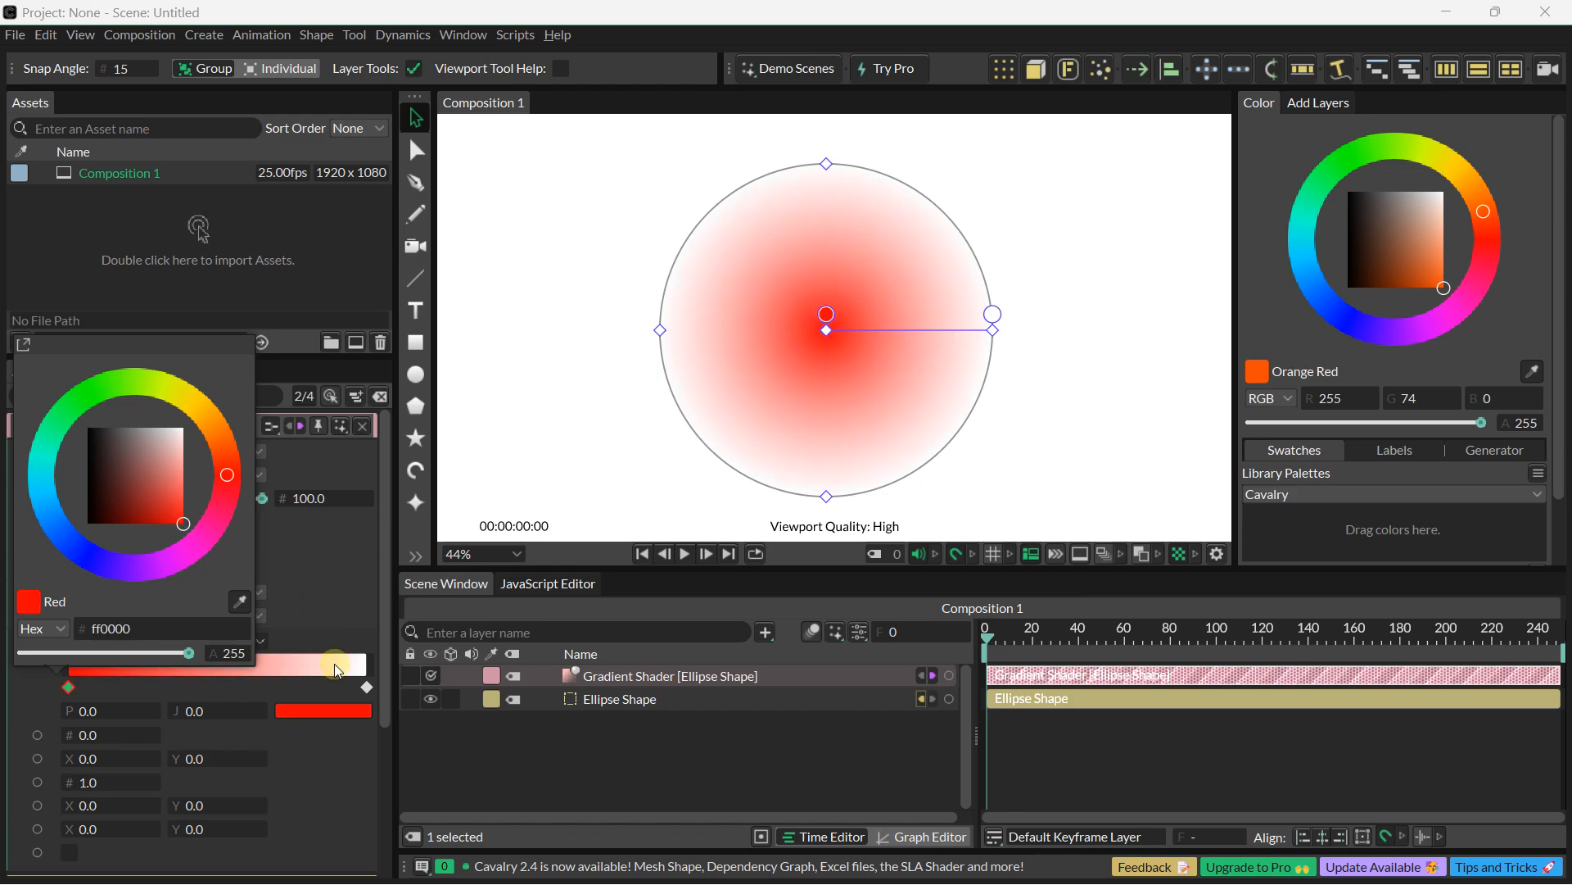
pyautogui.doubleClick(367, 688)
pyautogui.click(436, 429)
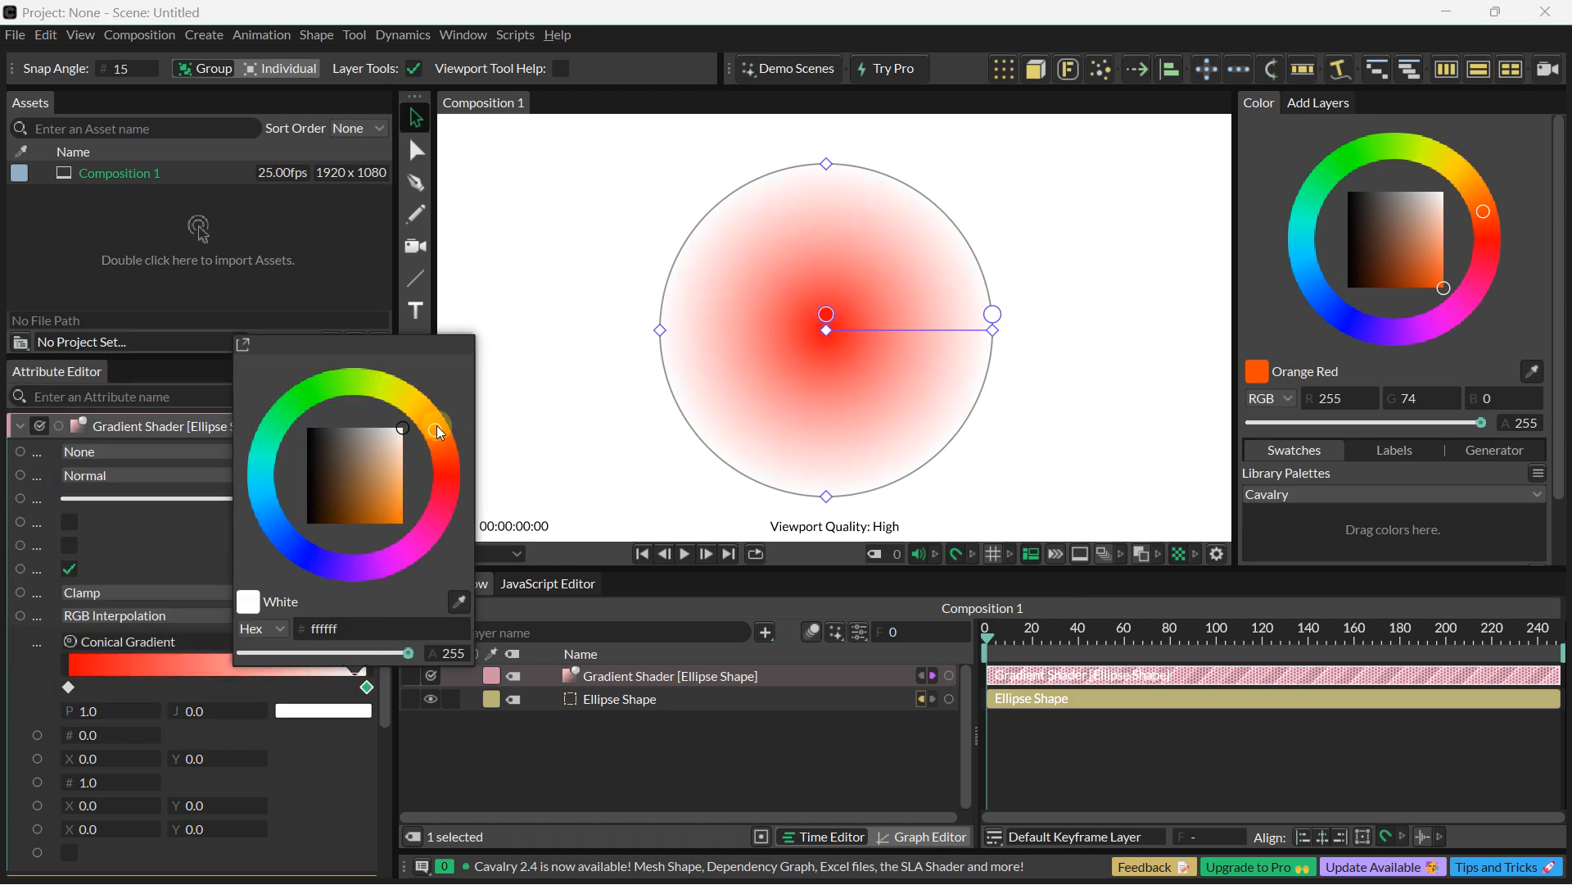
pyautogui.moveTo(436, 426)
pyautogui.mouseDown()
pyautogui.moveTo(419, 409)
pyautogui.moveTo(416, 550)
pyautogui.mouseUp()
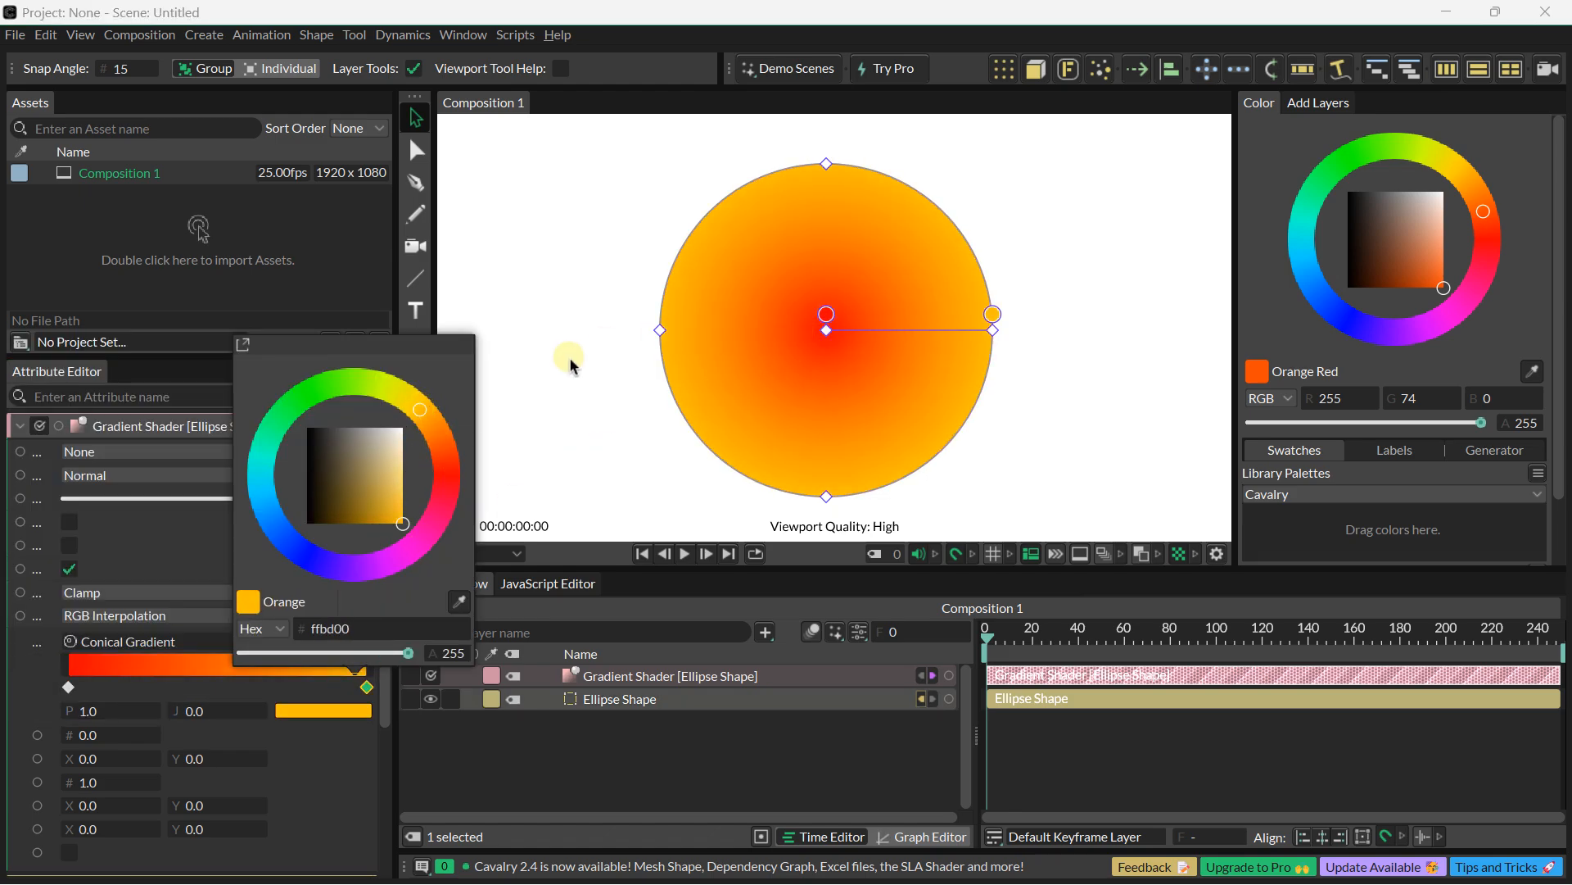
pyautogui.click(97, 703)
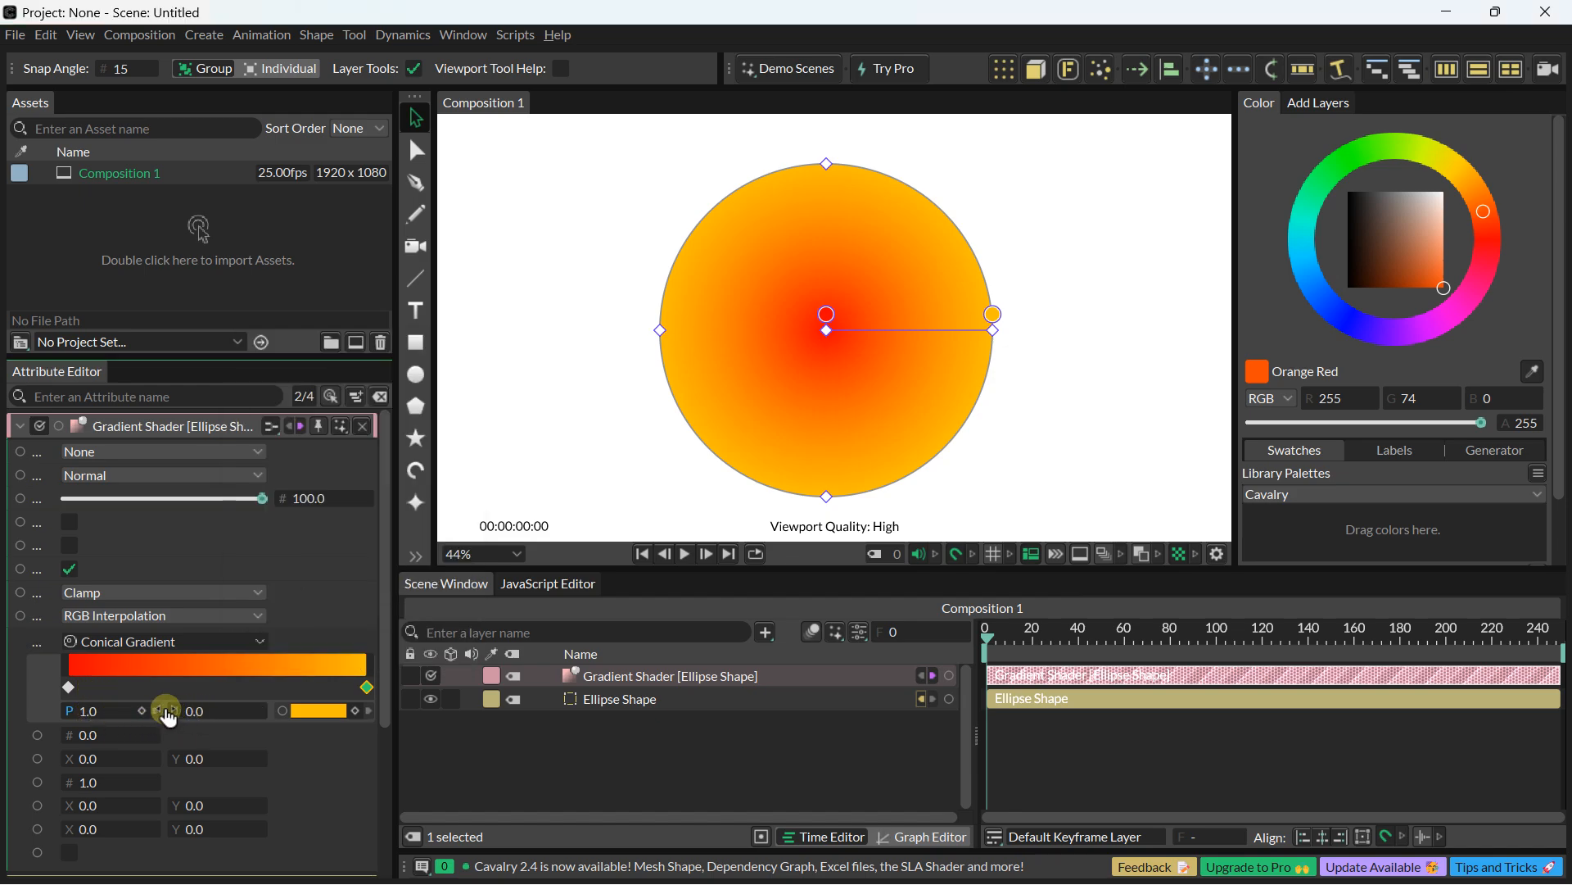
# Step: Set the conical gradient's start radius to 0.56 and its start offset to X -0.24, Y 0.54
pyautogui.moveTo(167, 711); pyautogui.dragTo(247, 715)
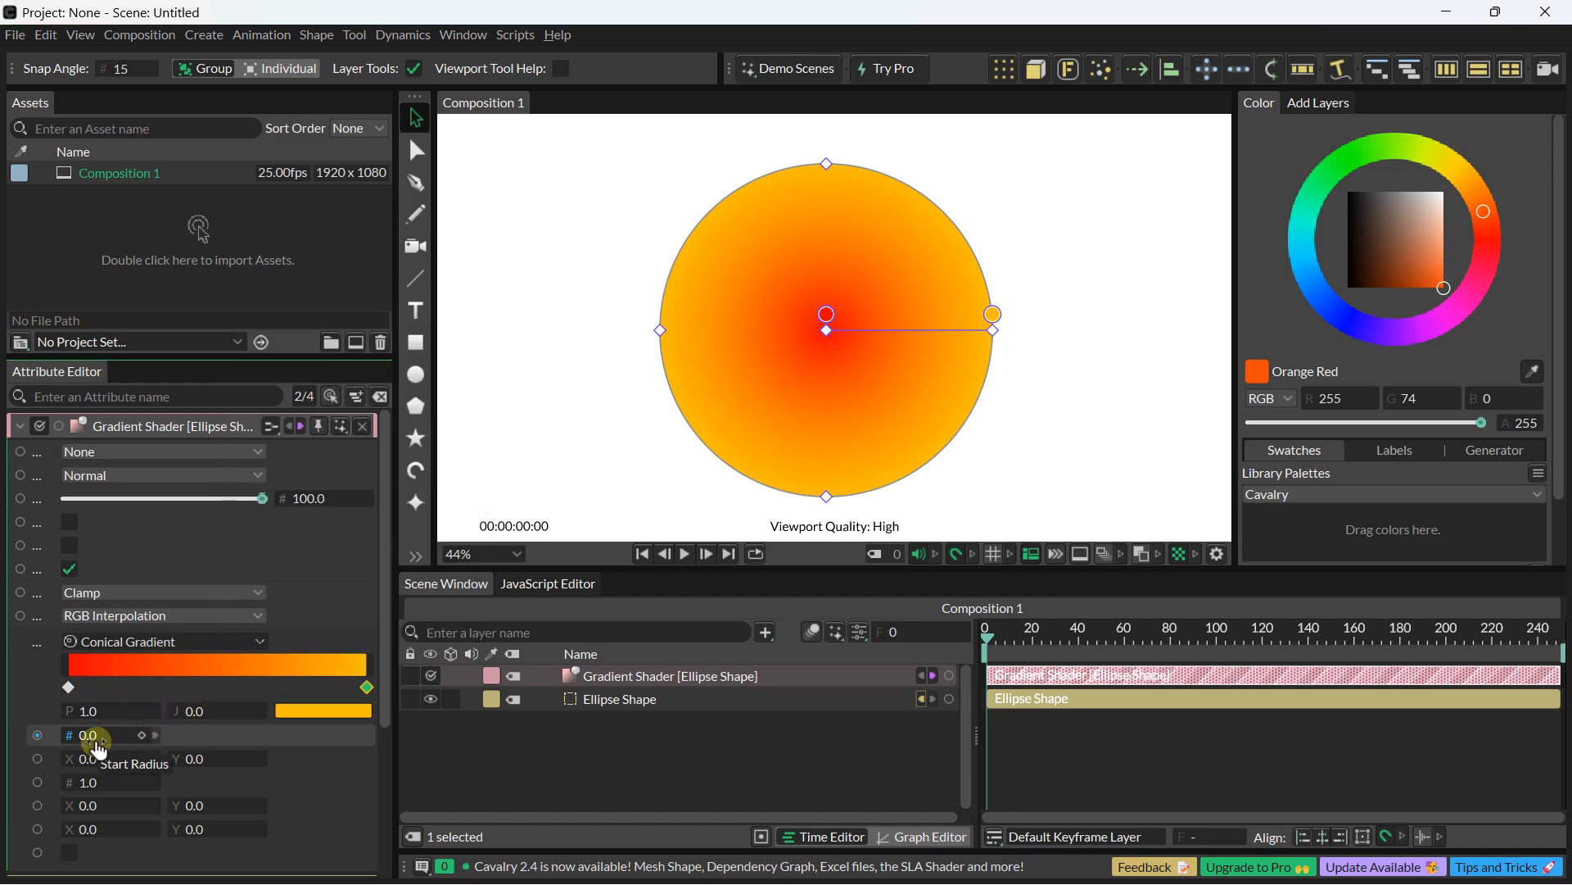
pyautogui.moveTo(98, 747)
pyautogui.mouseDown()
pyautogui.moveTo(218, 734)
pyautogui.moveTo(165, 727)
pyautogui.moveTo(145, 764)
pyautogui.moveTo(74, 755)
pyautogui.mouseUp()
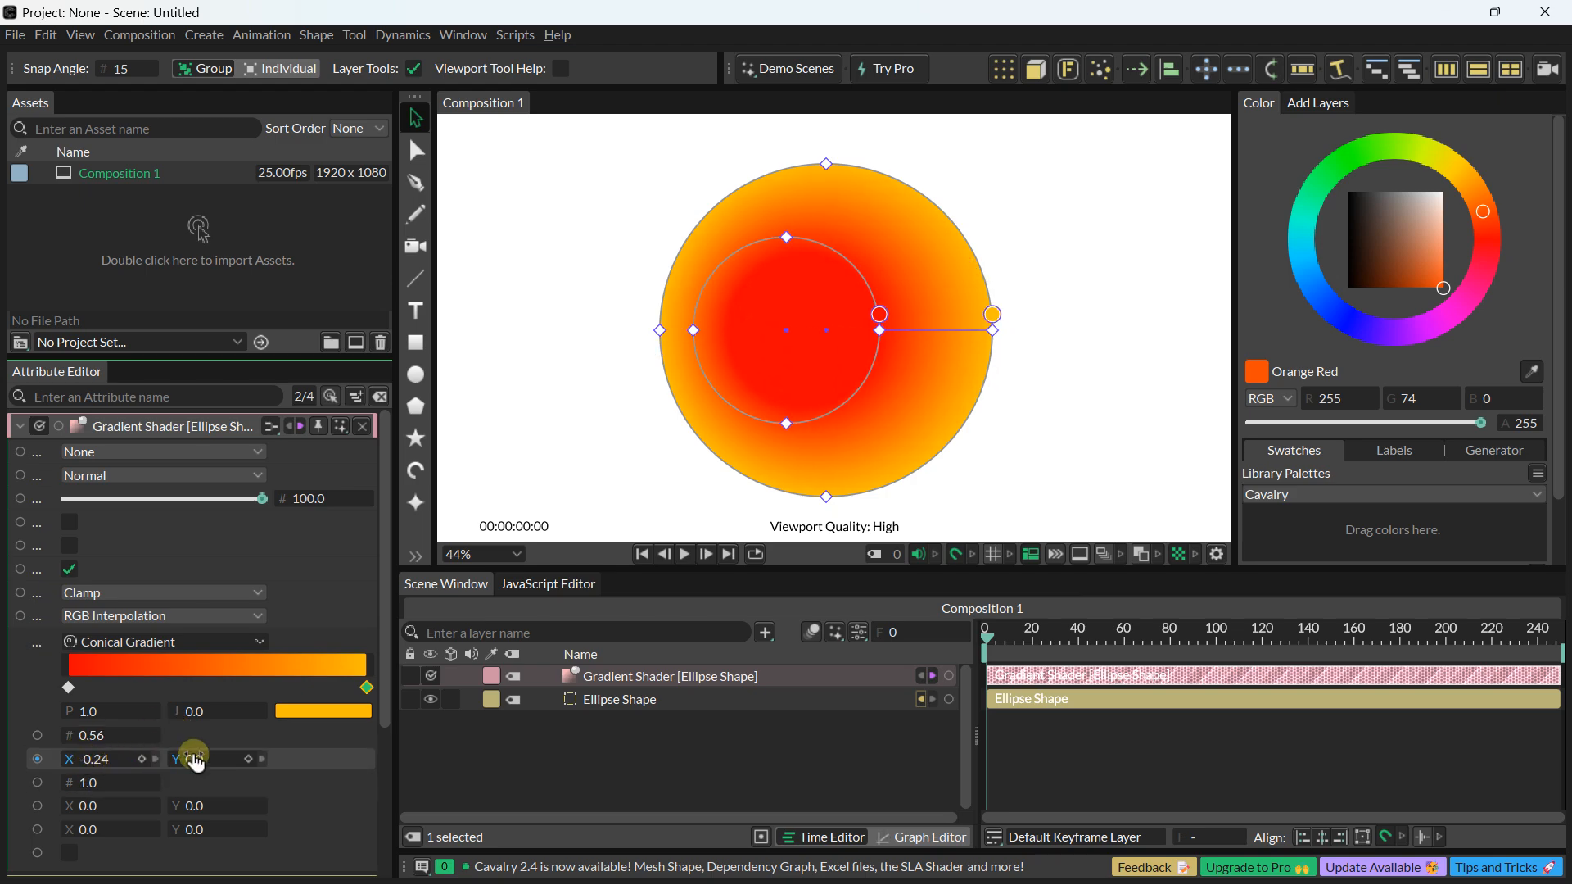
pyautogui.moveTo(194, 760); pyautogui.dragTo(256, 759)
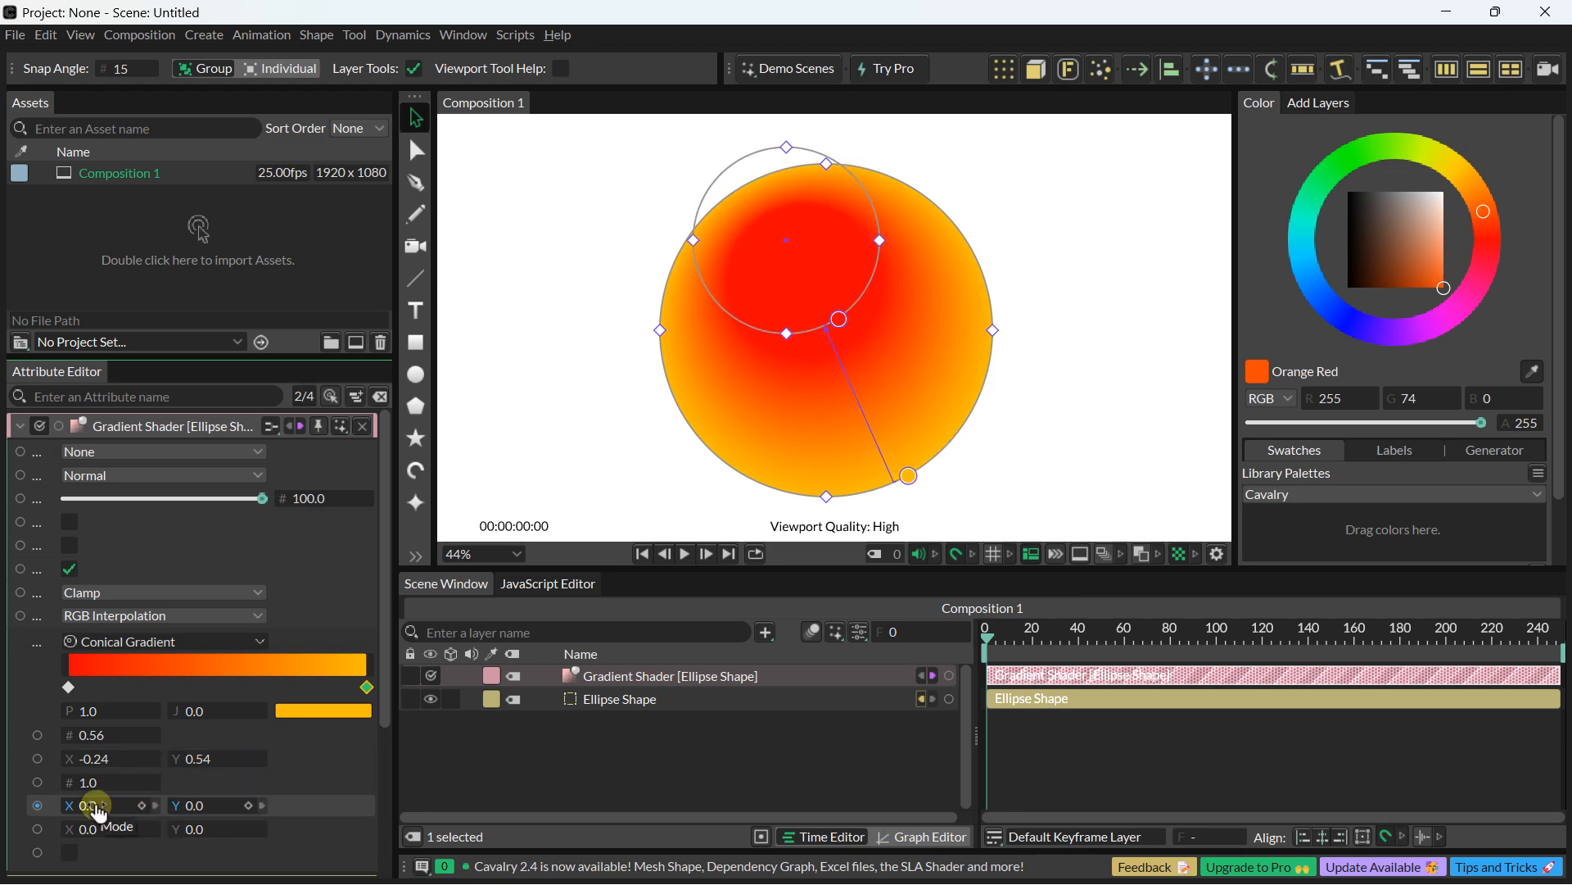
# Step: Set the conical gradient's end-circle offset to X -0.29, Y 0.3 and its overall offset to X 16, Y 12
pyautogui.moveTo(97, 809)
pyautogui.mouseDown()
pyautogui.moveTo(155, 805)
pyautogui.moveTo(51, 787)
pyautogui.moveTo(164, 793)
pyautogui.moveTo(76, 793)
pyautogui.mouseUp()
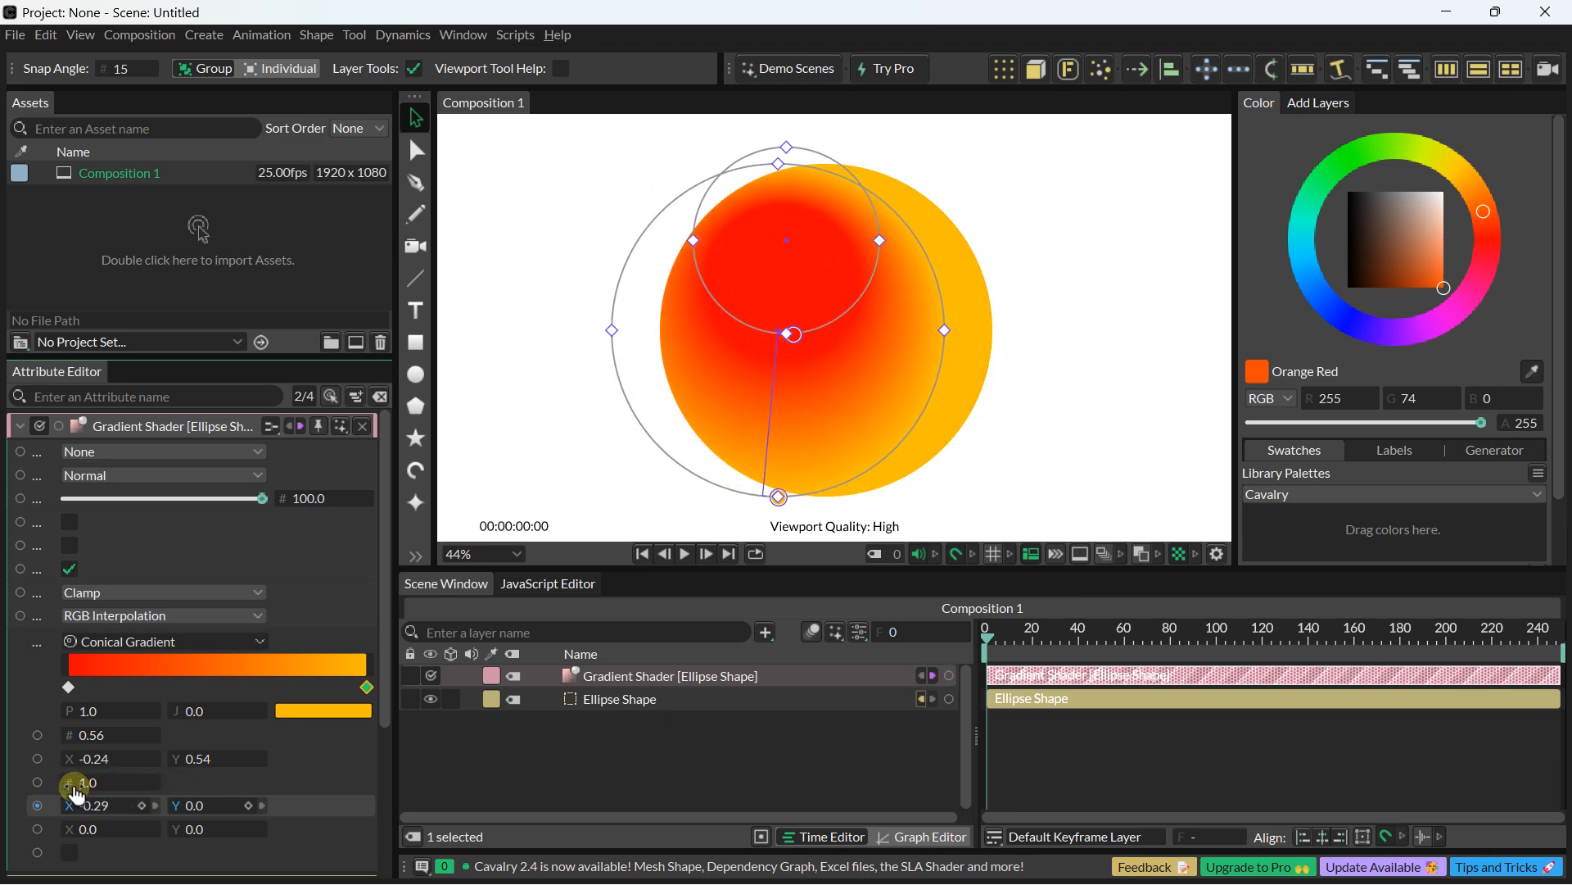
pyautogui.moveTo(184, 805)
pyautogui.mouseDown()
pyautogui.moveTo(213, 805)
pyautogui.moveTo(200, 805)
pyautogui.mouseUp()
pyautogui.moveTo(113, 835); pyautogui.dragTo(210, 835)
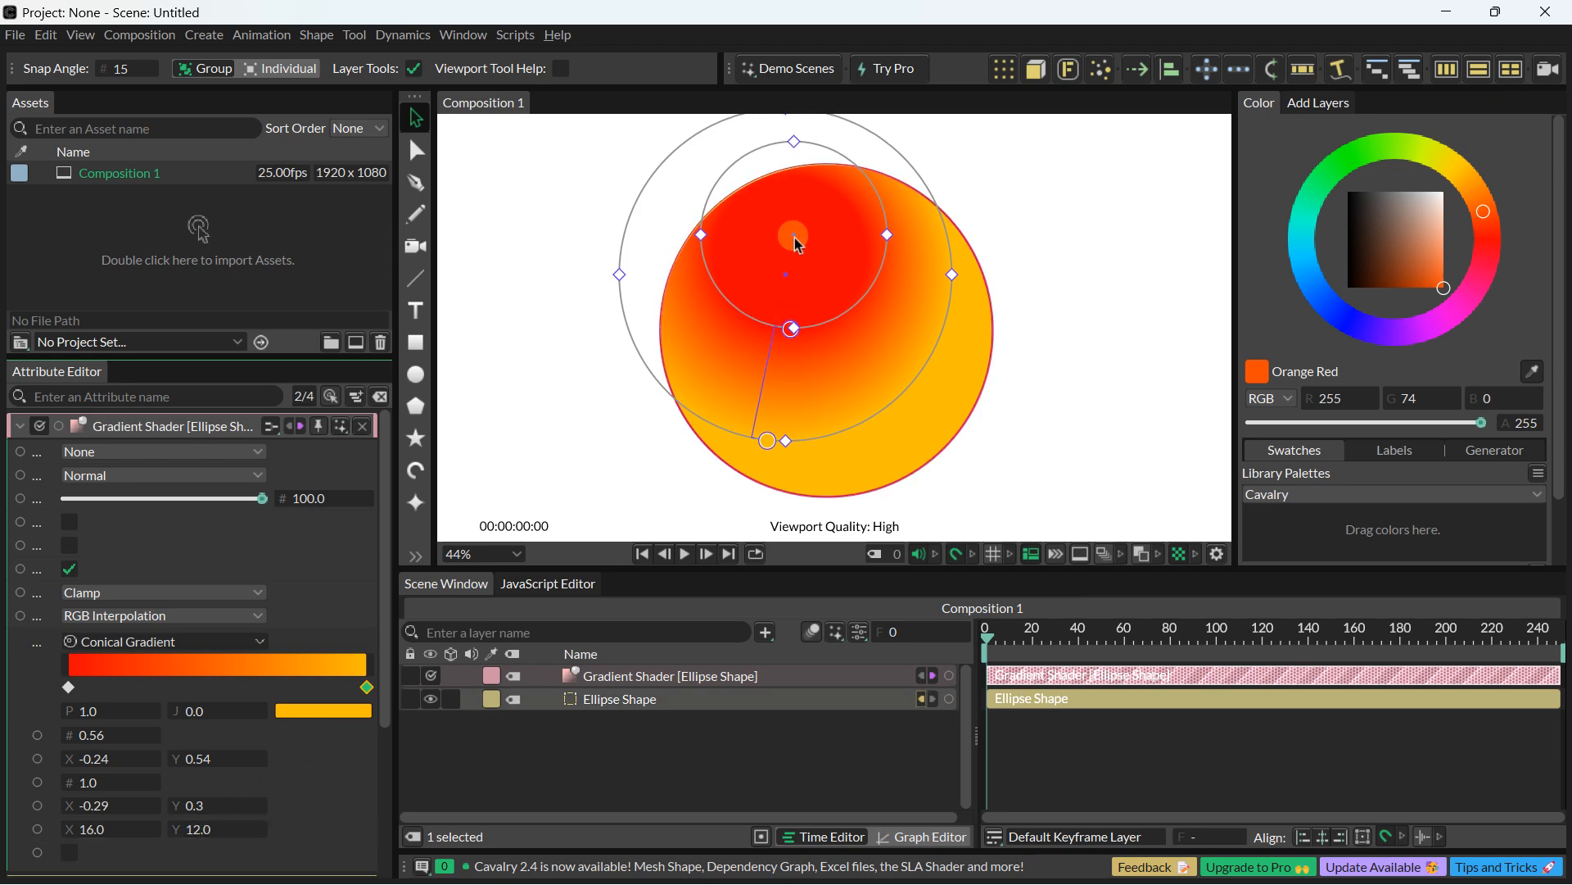
# Step: Resize the conical gradient's circles on the canvas to start radius 0.582 and end radius 1.077, moving the orange stop to 0.979
pyautogui.moveTo(701, 235)
pyautogui.mouseDown()
pyautogui.moveTo(669, 237)
pyautogui.moveTo(655, 214)
pyautogui.moveTo(700, 228)
pyautogui.mouseUp()
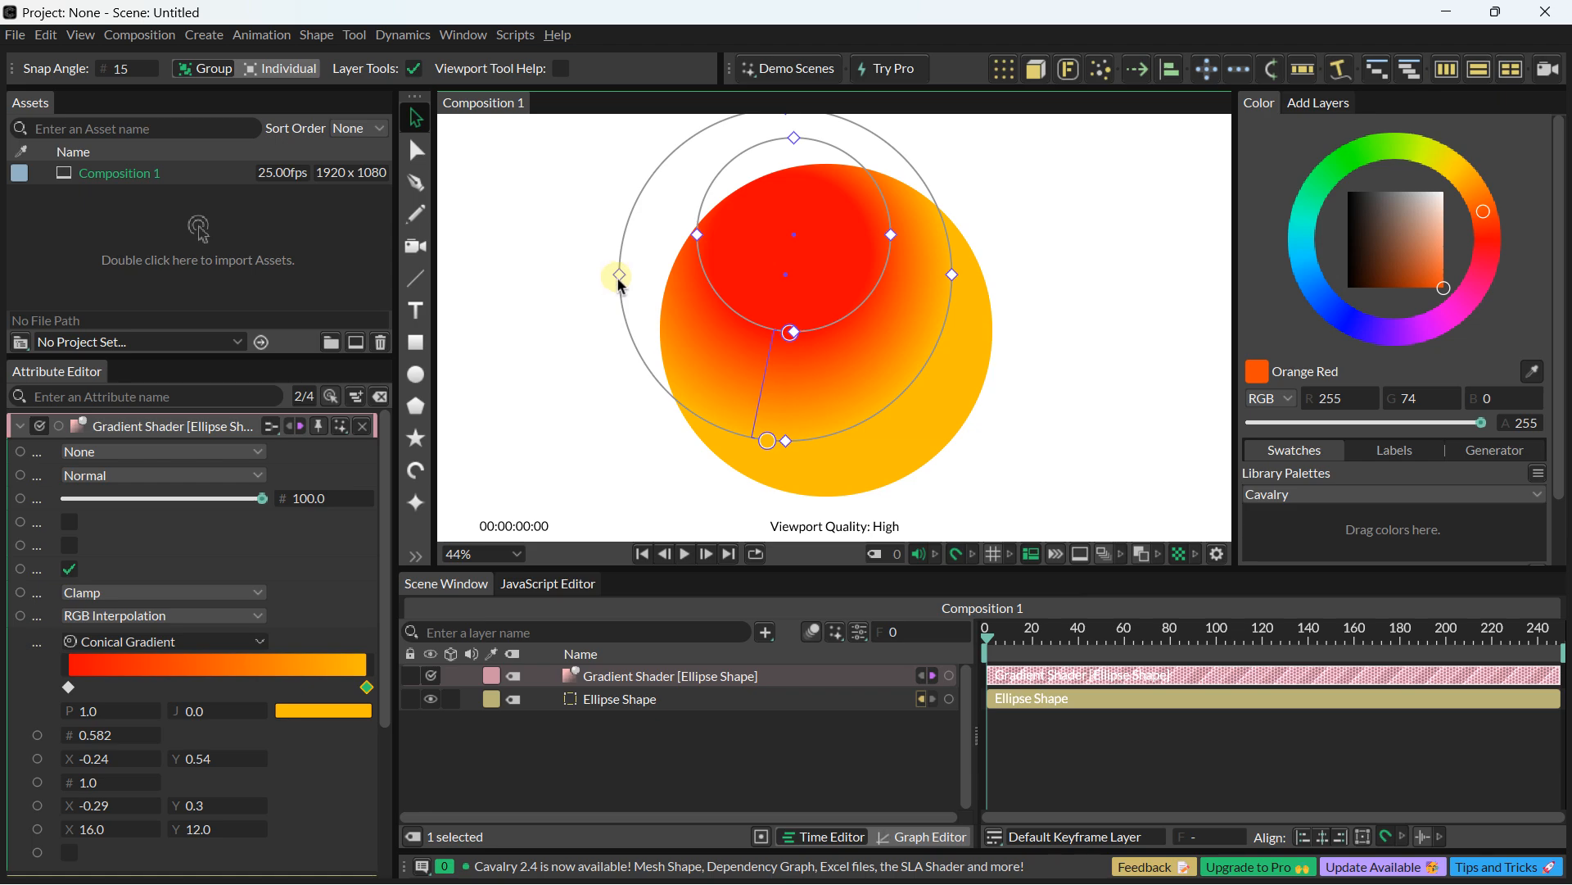
pyautogui.moveTo(620, 275)
pyautogui.mouseDown()
pyautogui.moveTo(691, 218)
pyautogui.moveTo(597, 253)
pyautogui.moveTo(597, 217)
pyautogui.moveTo(626, 245)
pyautogui.mouseUp()
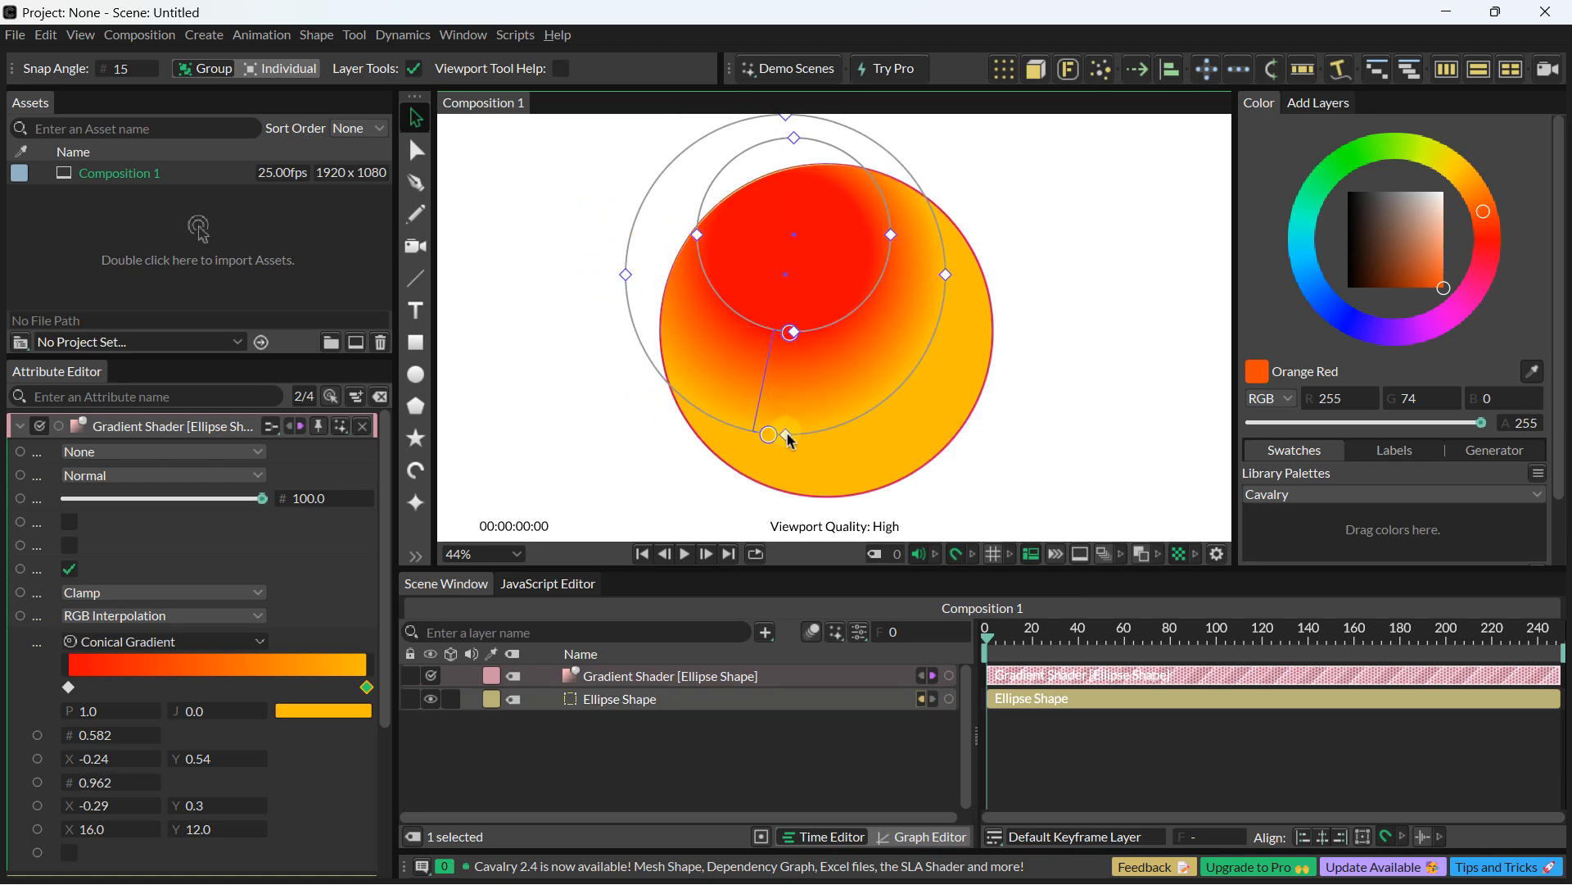
pyautogui.moveTo(791, 440); pyautogui.dragTo(751, 477)
pyautogui.scroll(-2, 869, 217)
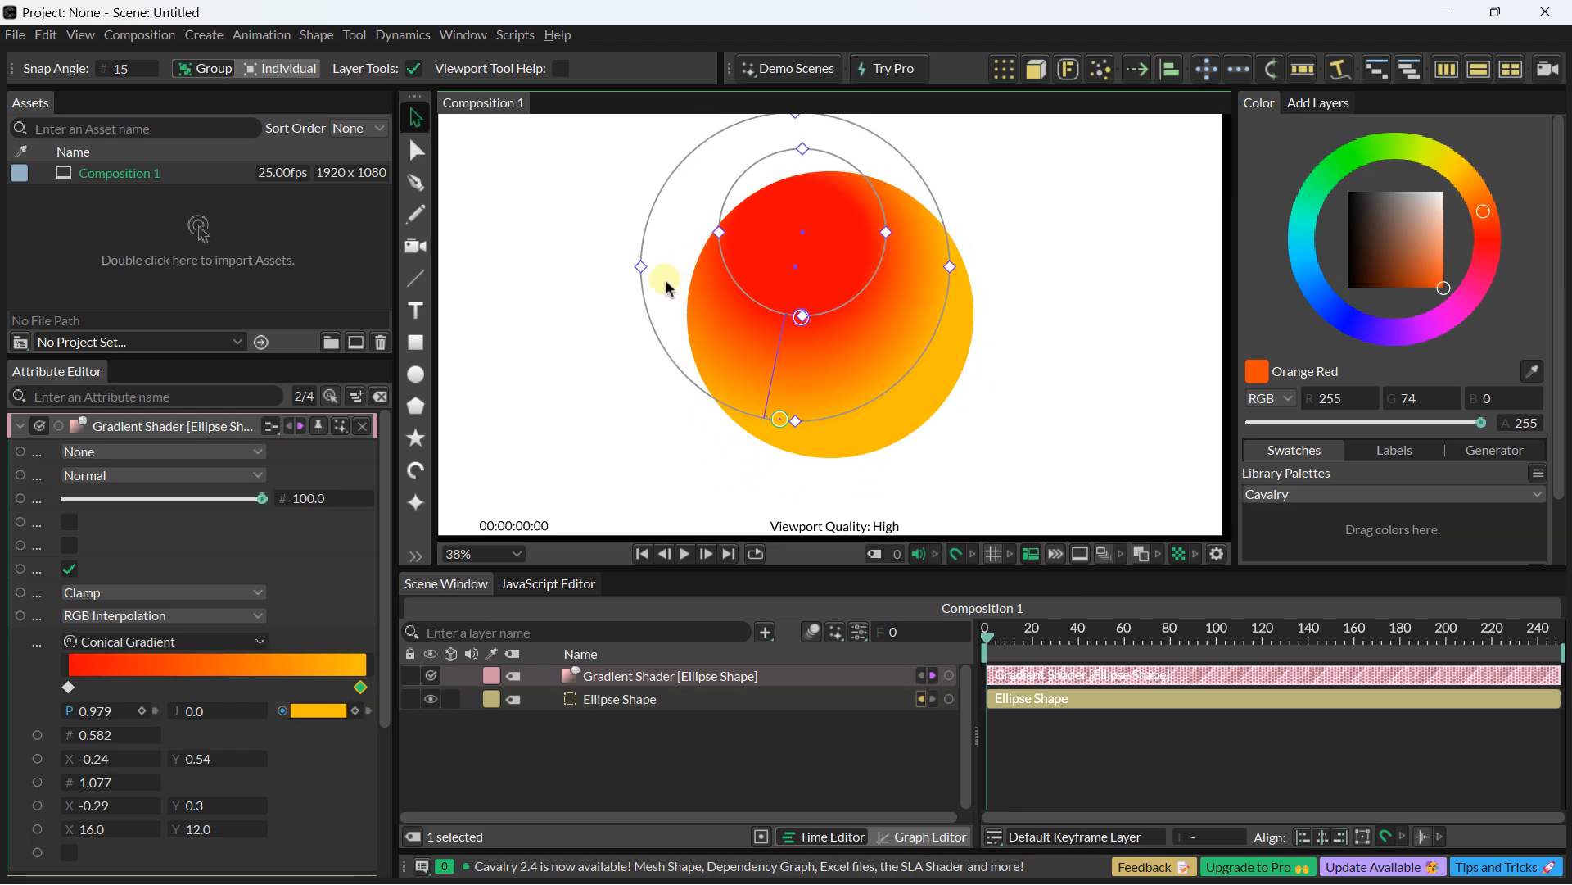
# Step: Check the ellipse without the gradient handles, reselect its Gradient Shader layer and change the gradient type to Radial Gradient
pyautogui.click(620, 313)
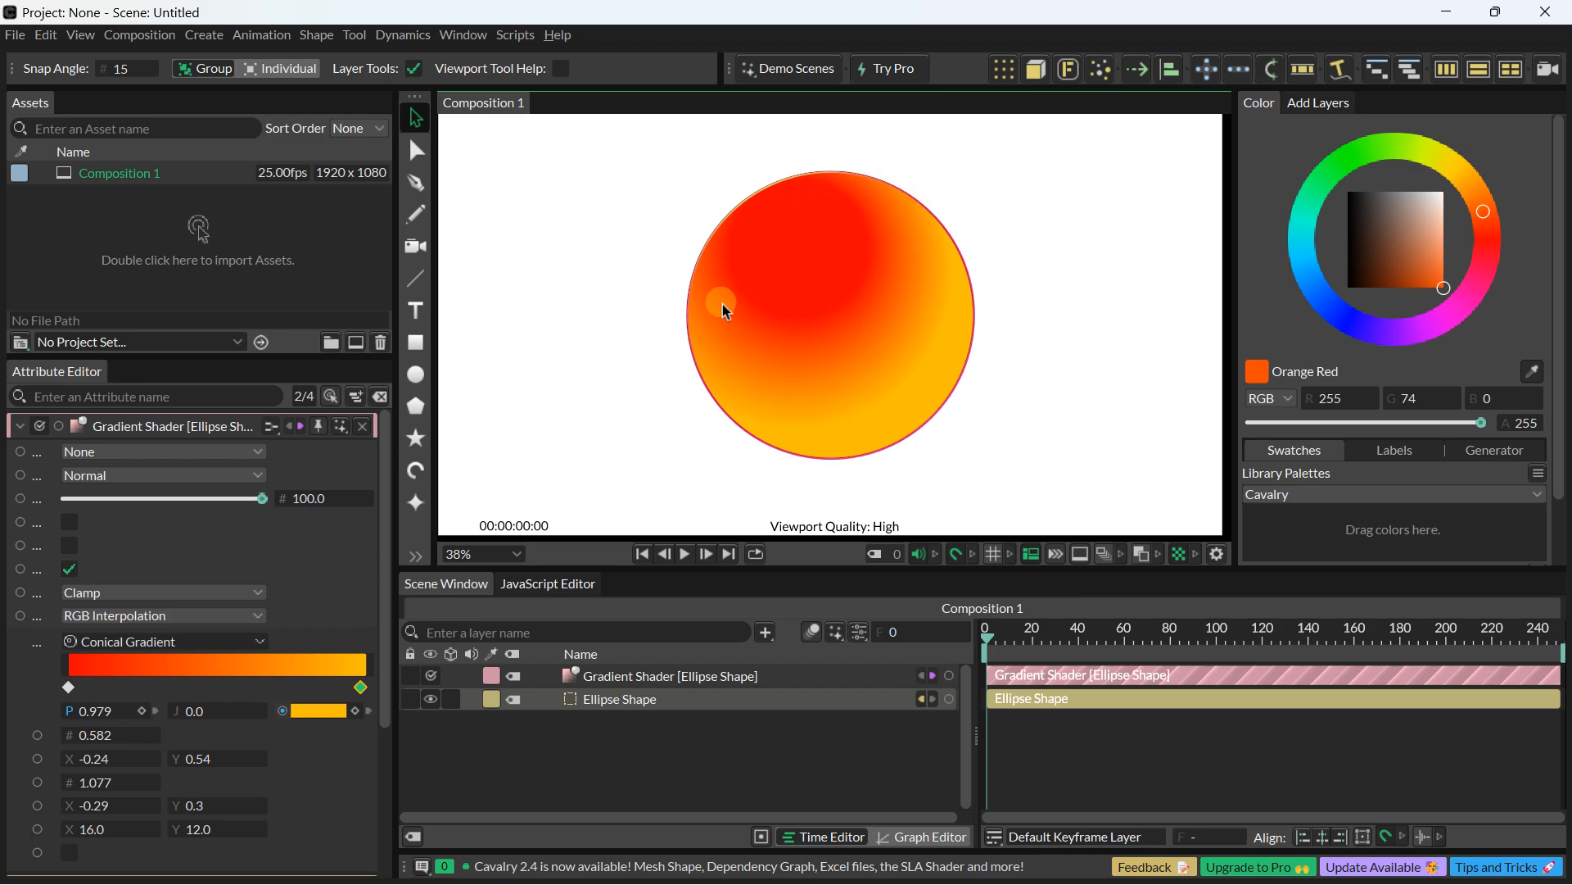
pyautogui.click(695, 680)
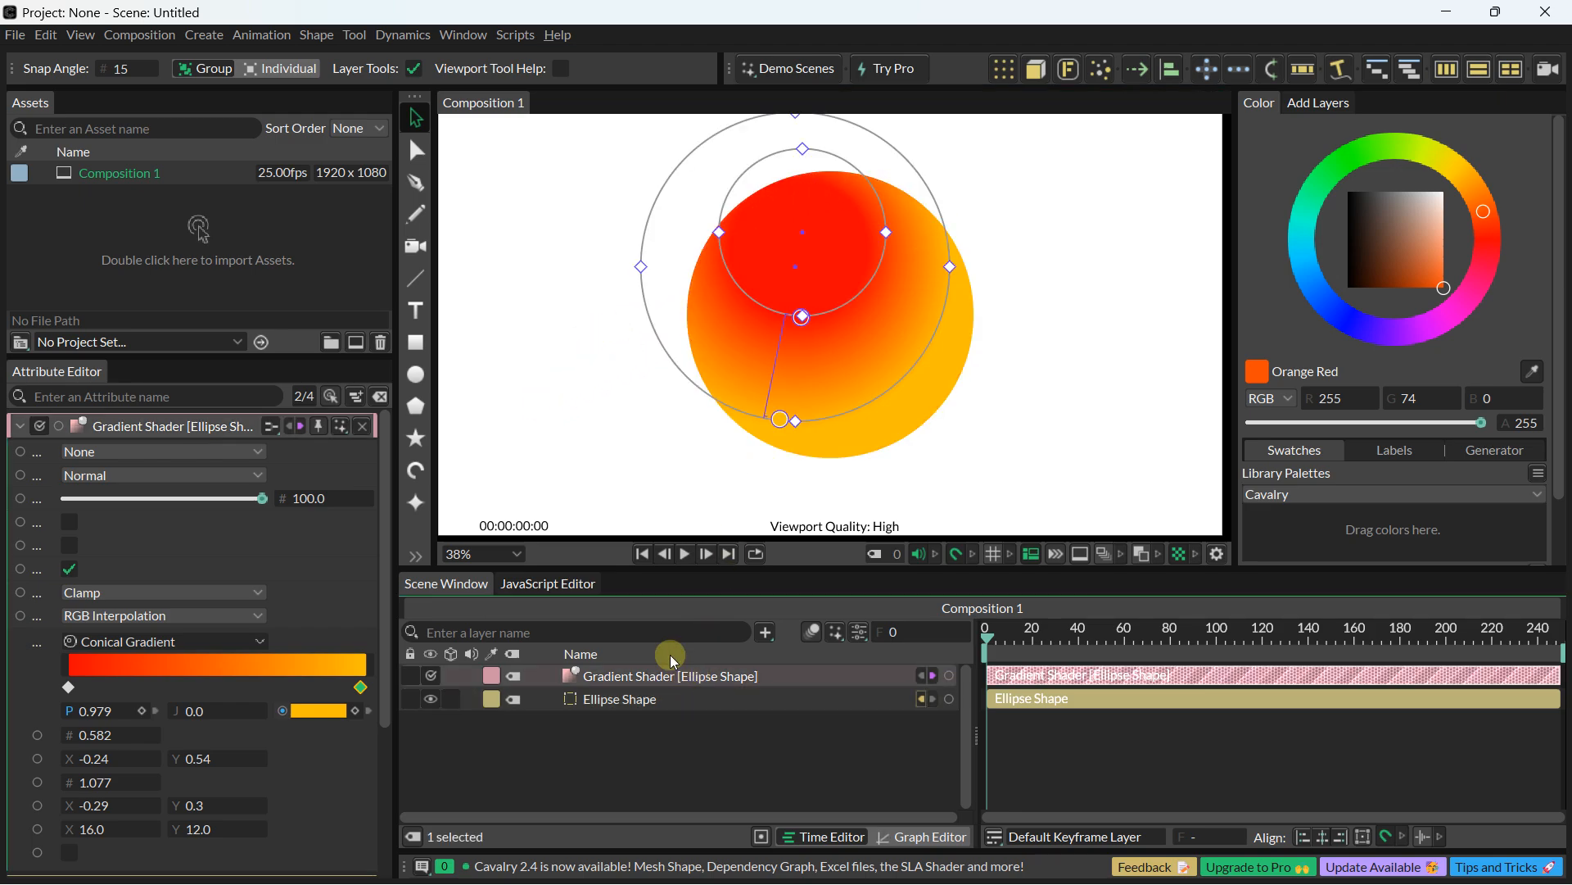
pyautogui.click(164, 642)
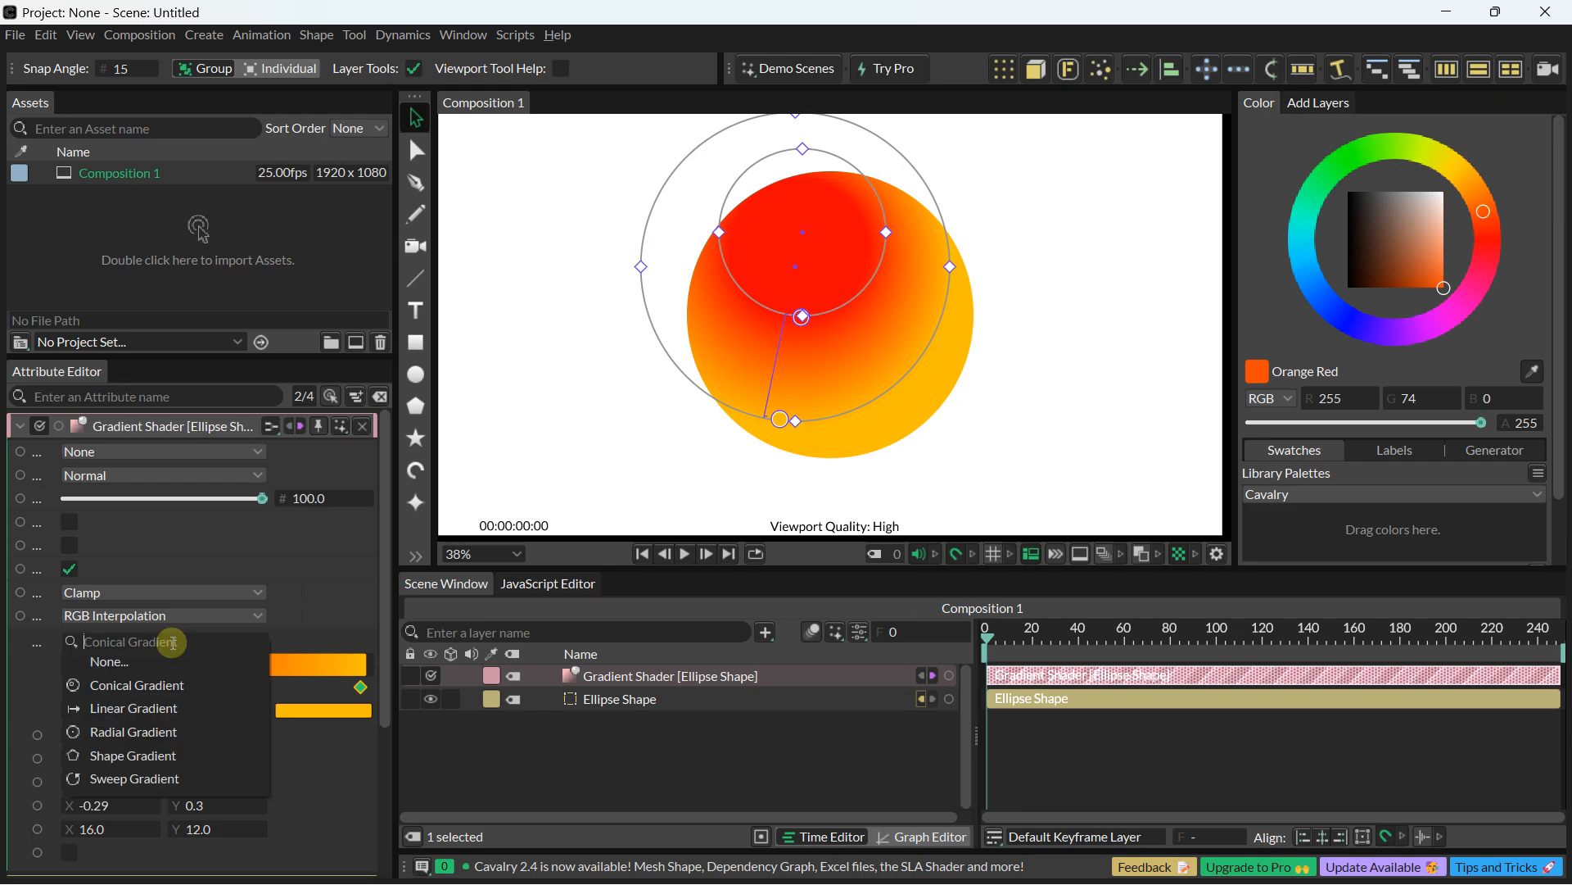
pyautogui.click(151, 730)
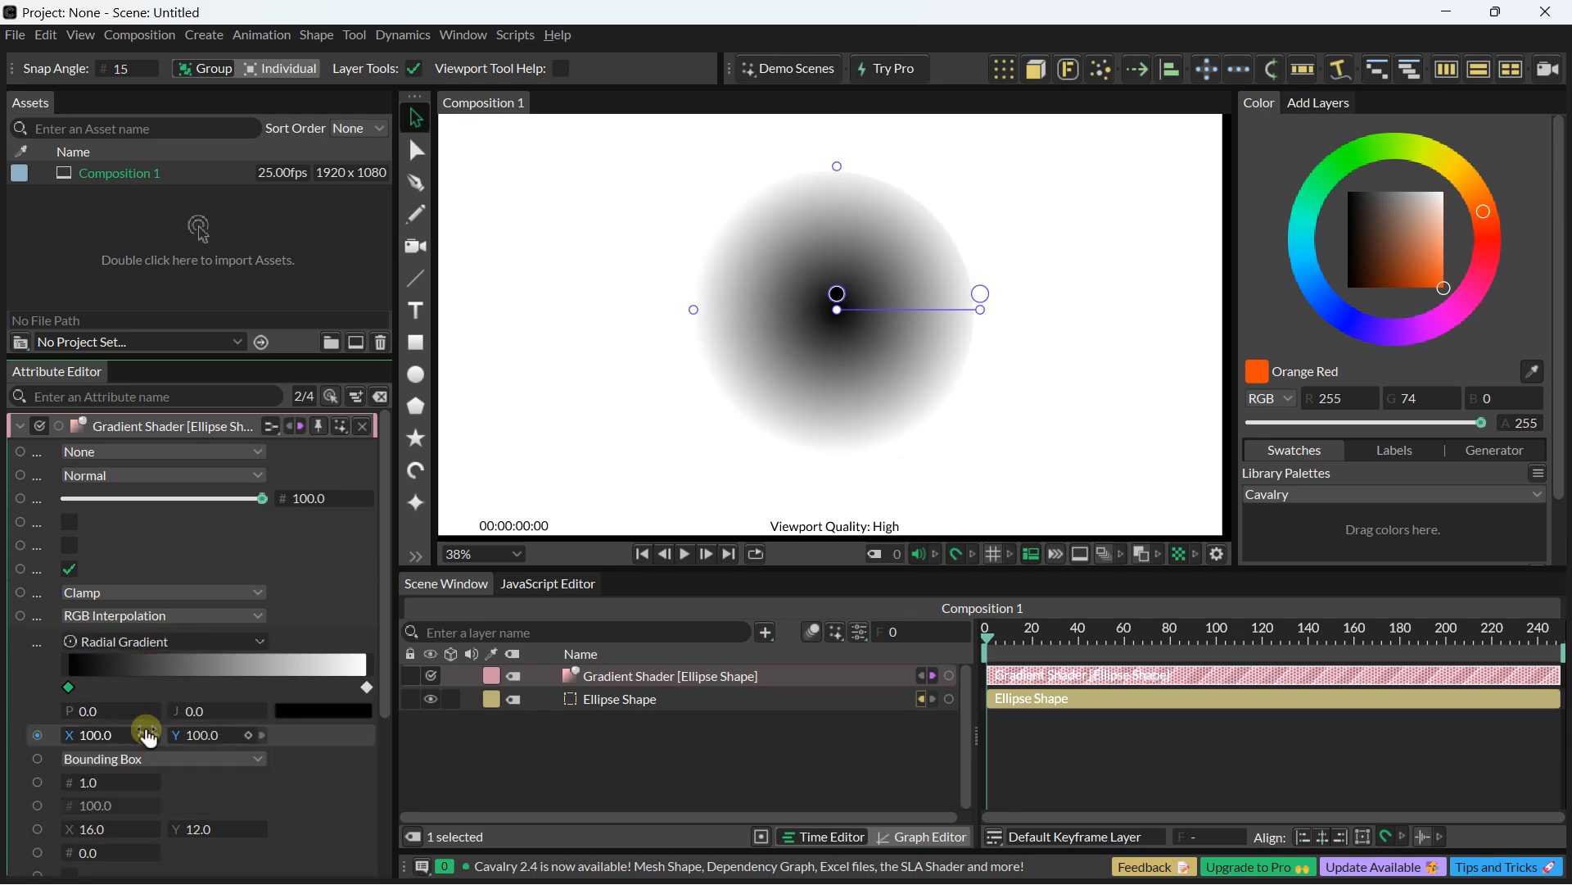
# Step: Colour the radial gradient from red ff0000 at the start stop to gold ffe800 at the end stop
pyautogui.doubleClick(69, 686)
pyautogui.moveTo(128, 512); pyautogui.dragTo(235, 560)
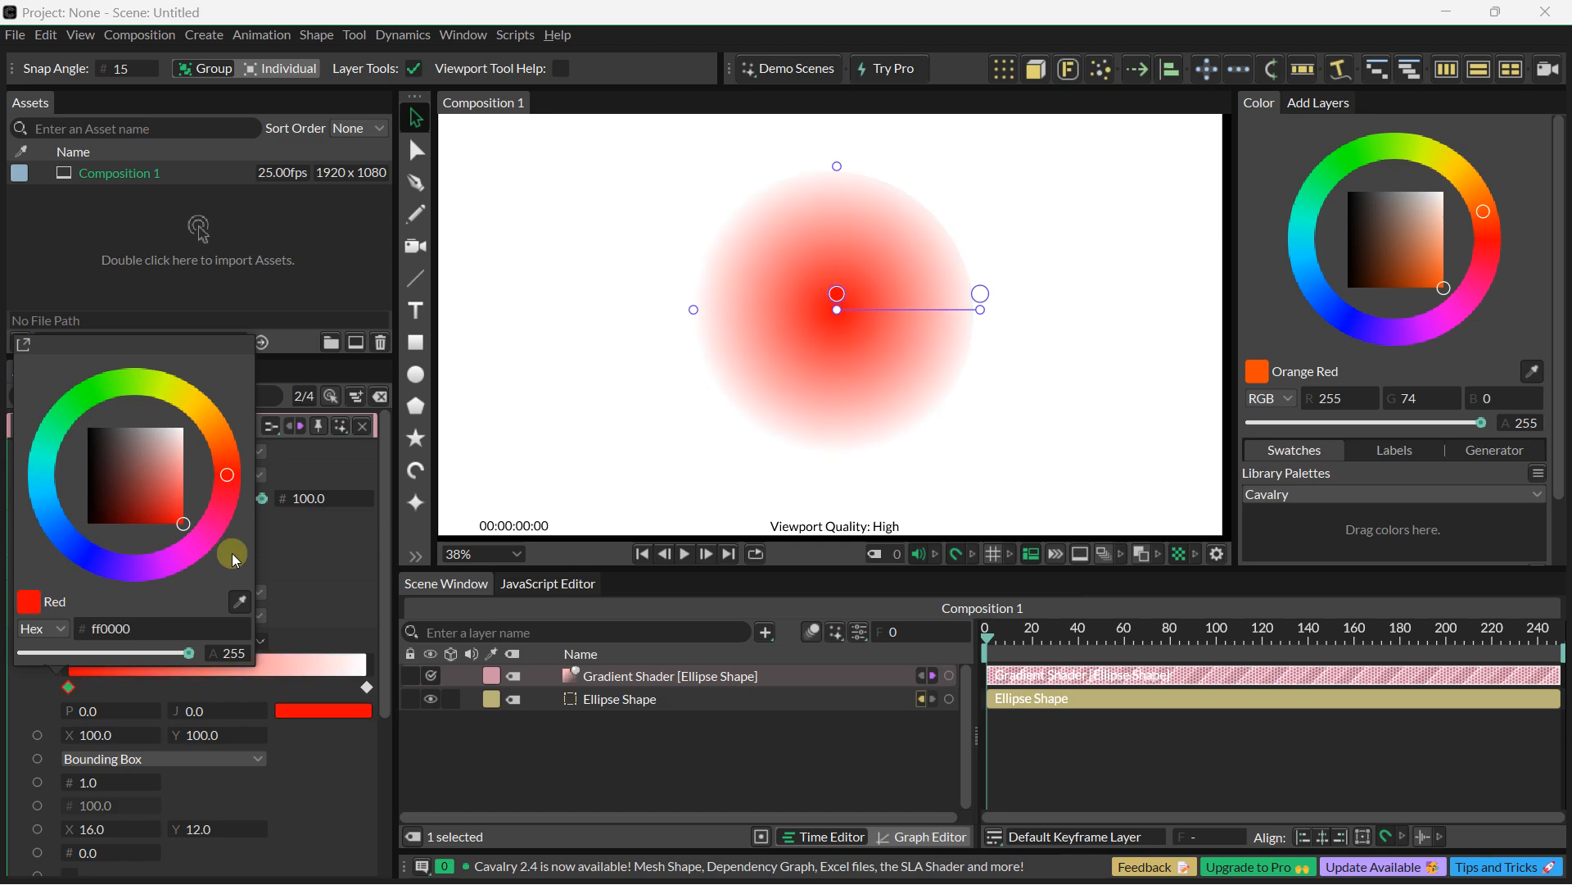
pyautogui.doubleClick(367, 687)
pyautogui.click(403, 425)
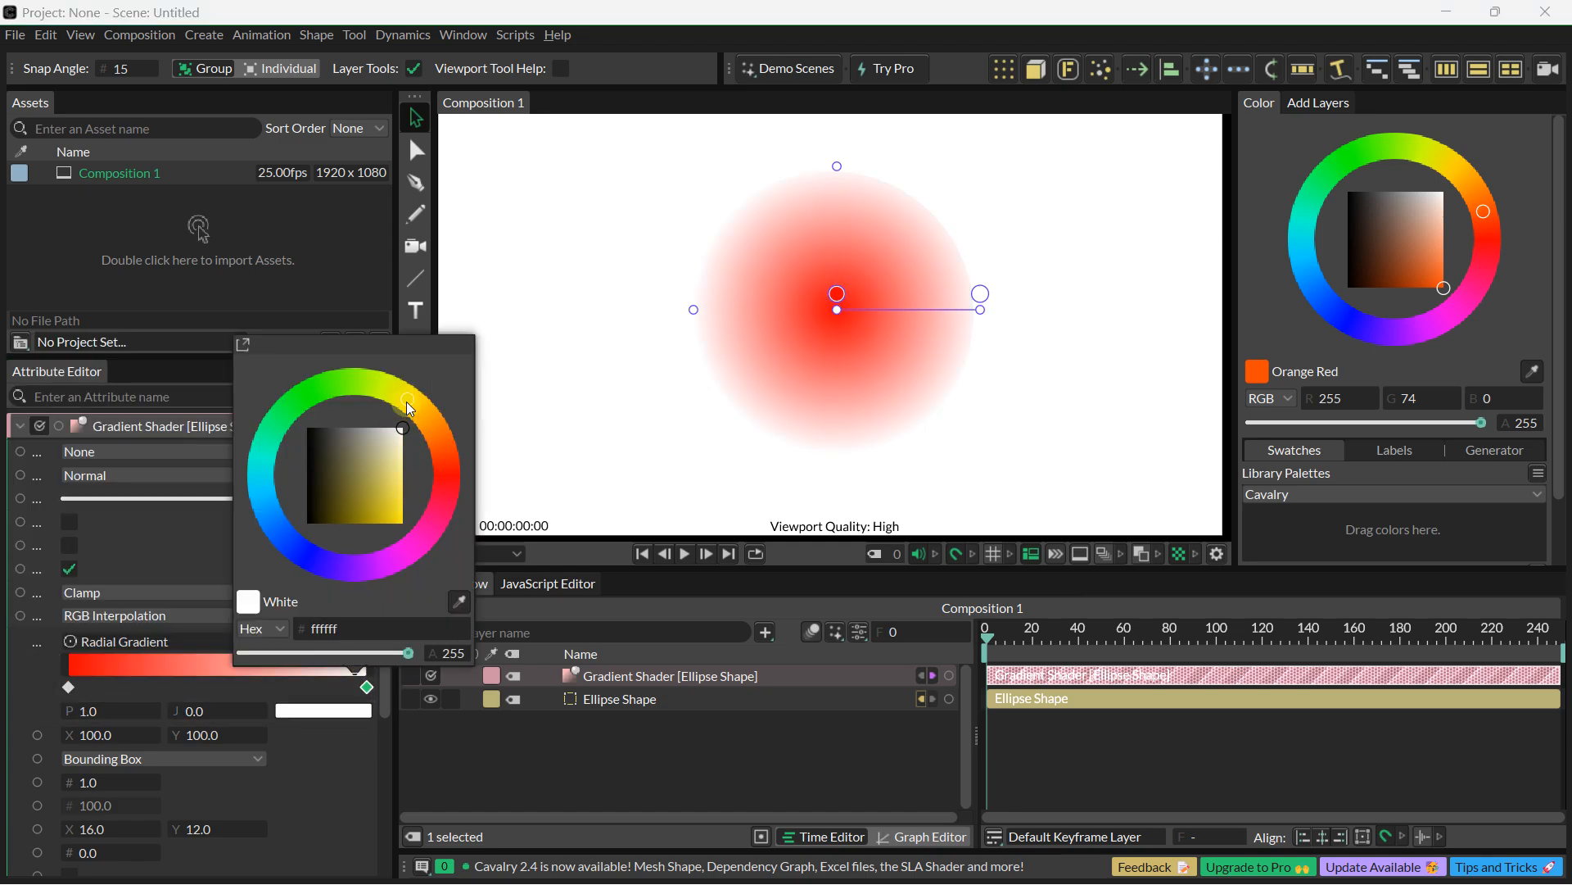
pyautogui.moveTo(375, 474); pyautogui.dragTo(431, 575)
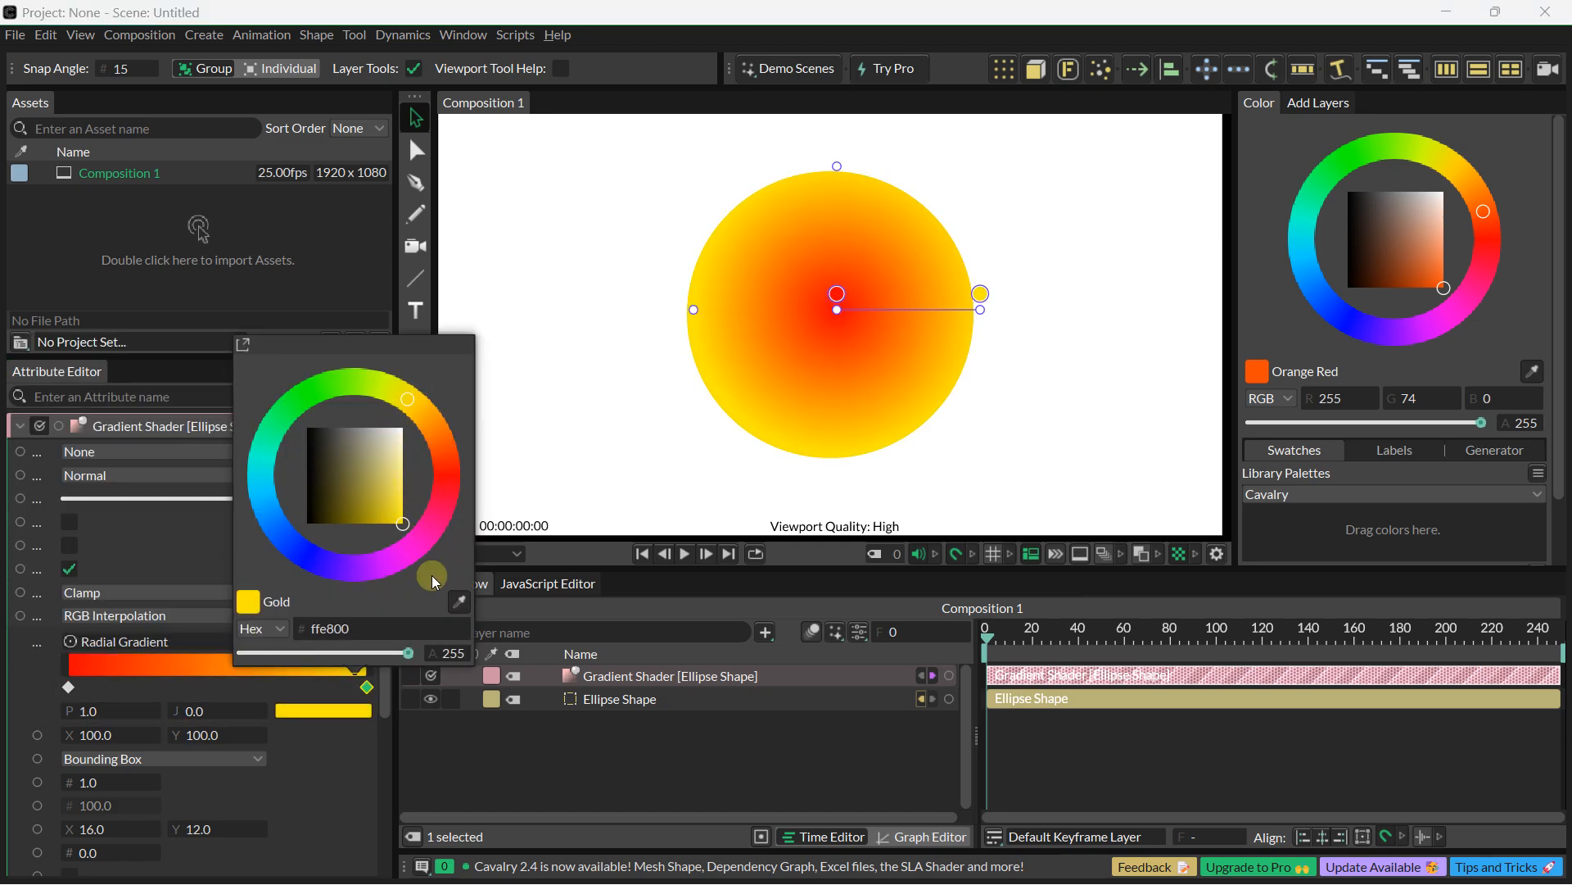
pyautogui.click(288, 691)
# Step: Set the radial gradient's scale to X 87 and Y 72
pyautogui.click(107, 735)
pyautogui.moveTo(107, 734)
pyautogui.mouseDown()
pyautogui.moveTo(209, 742)
pyautogui.moveTo(98, 747)
pyautogui.mouseUp()
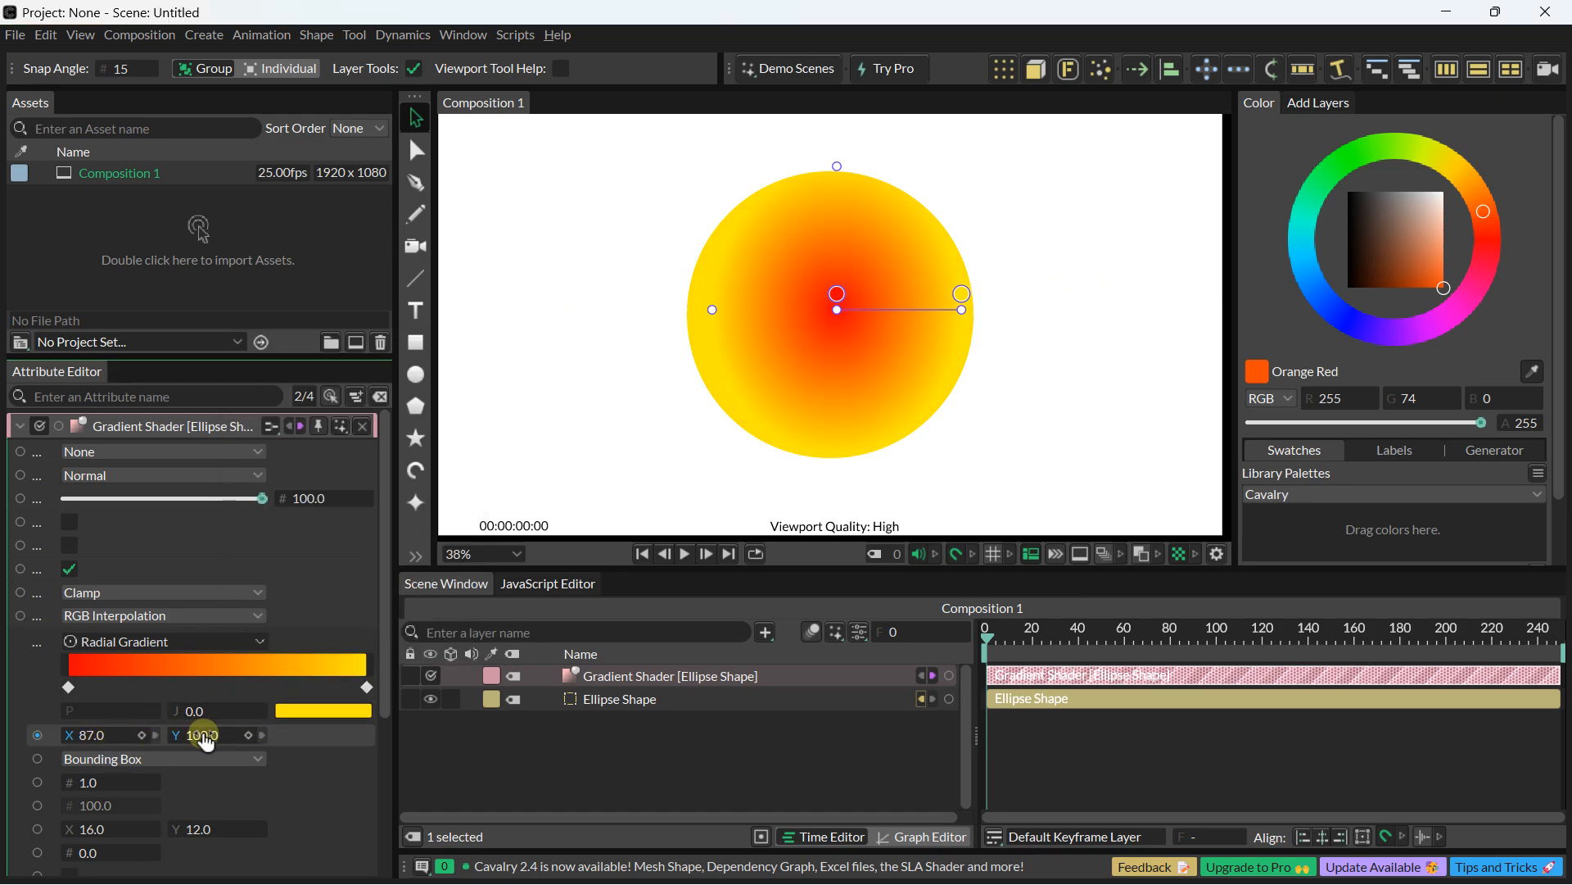
pyautogui.moveTo(205, 740)
pyautogui.mouseDown()
pyautogui.moveTo(169, 730)
pyautogui.moveTo(187, 737)
pyautogui.mouseUp()
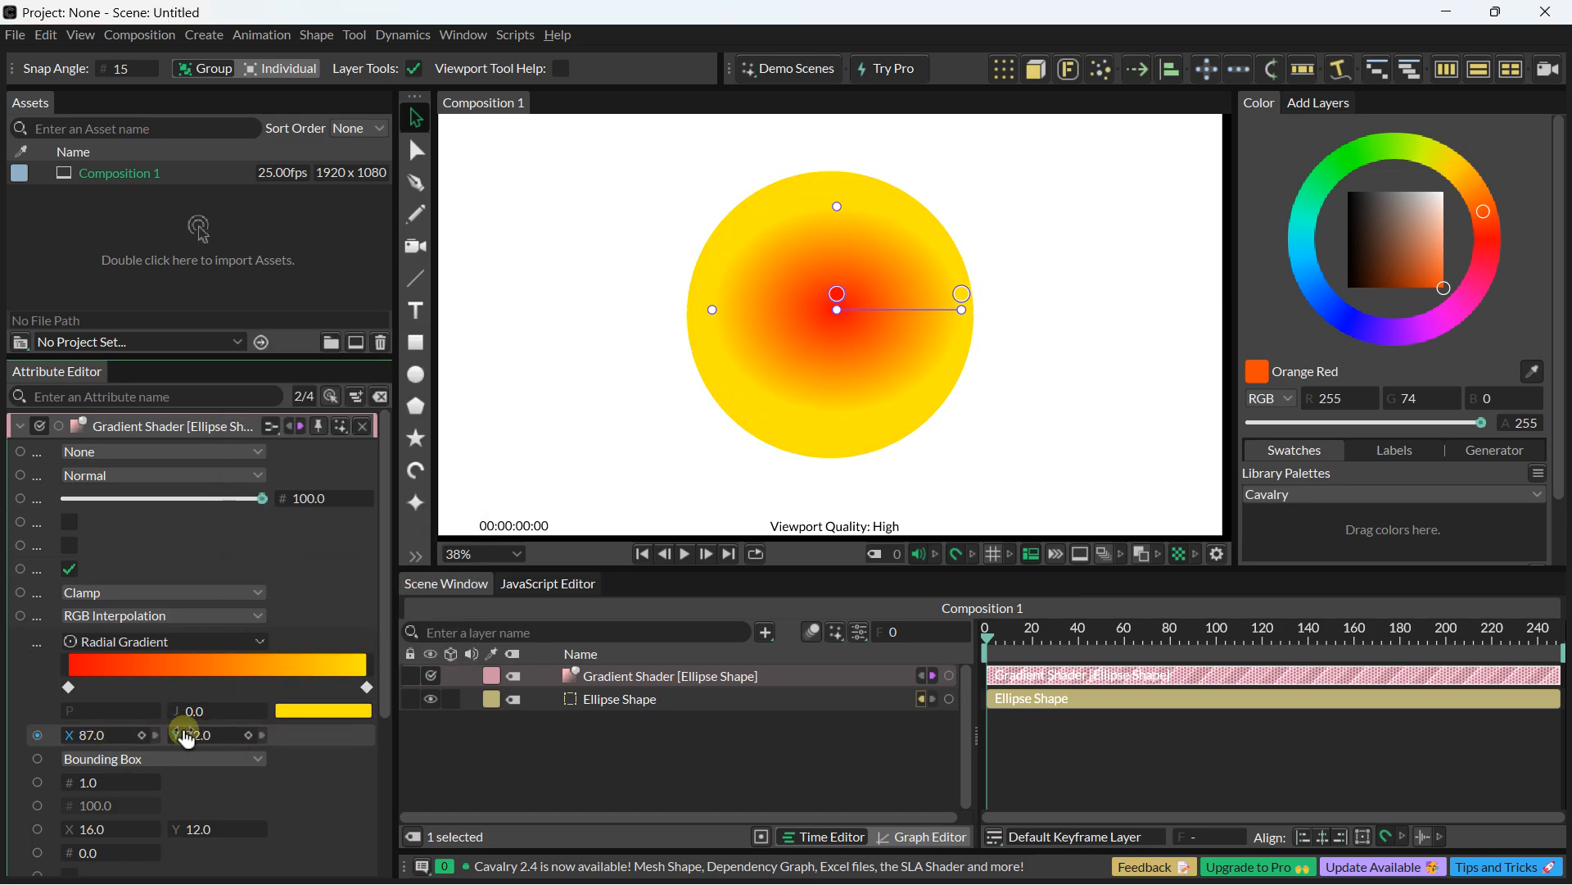
# Step: Set the radial gradient's radius ratio to 1.07 and its offset to X -10.6, Y 108
pyautogui.click(92, 781)
pyautogui.moveTo(94, 784); pyautogui.dragTo(51, 829)
pyautogui.click(99, 830)
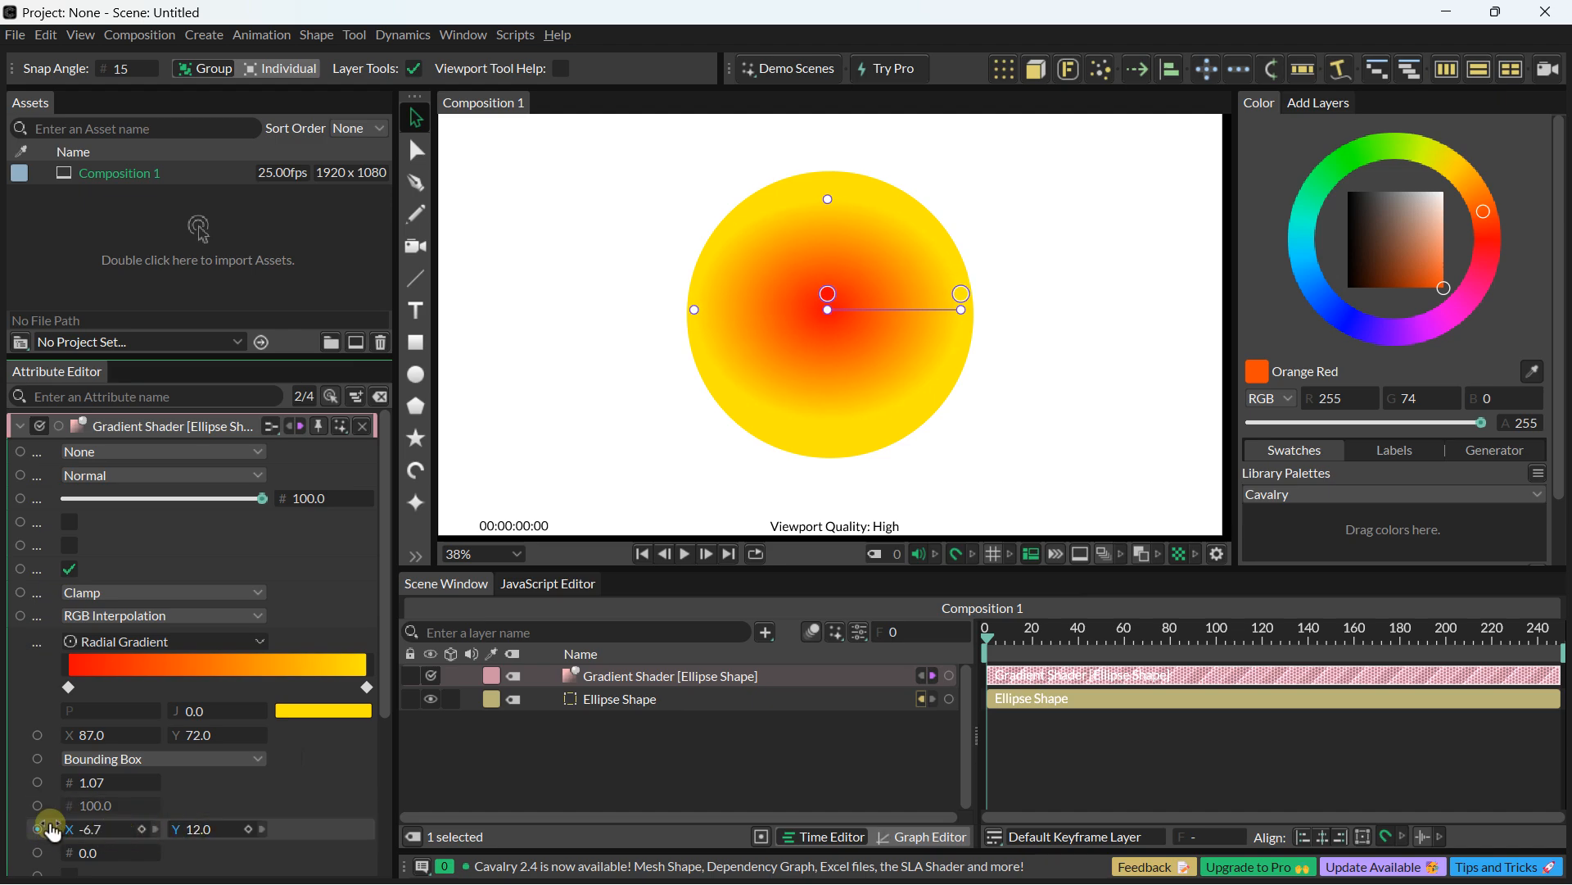
pyautogui.moveTo(211, 835); pyautogui.dragTo(1237, 692)
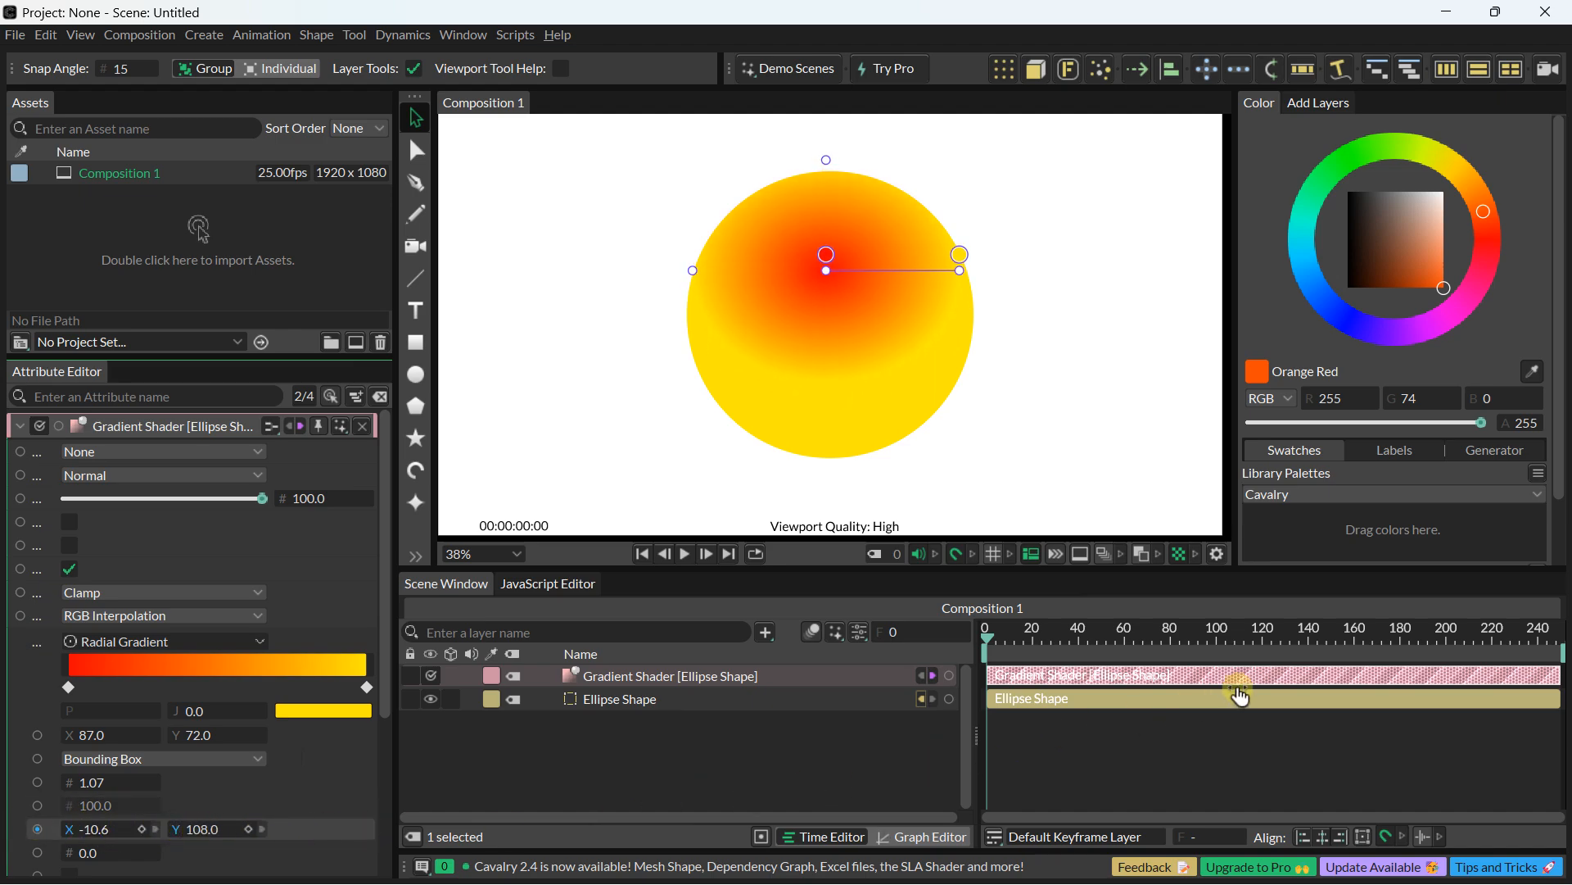
# Step: Rotate the radial gradient to 15° and reshape it on the canvas to scale X 124.32, Y 80.047 with its centre at X -34.119, Y 114.345
pyautogui.click(78, 852)
pyautogui.moveTo(88, 858); pyautogui.dragTo(119, 846)
pyautogui.moveTo(793, 174)
pyautogui.mouseDown()
pyautogui.moveTo(809, 234)
pyautogui.moveTo(794, 151)
pyautogui.mouseUp()
pyautogui.moveTo(697, 304); pyautogui.dragTo(642, 317)
pyautogui.moveTo(829, 272)
pyautogui.mouseDown()
pyautogui.moveTo(891, 252)
pyautogui.moveTo(835, 223)
pyautogui.moveTo(611, 233)
pyautogui.moveTo(729, 287)
pyautogui.moveTo(817, 272)
pyautogui.mouseUp()
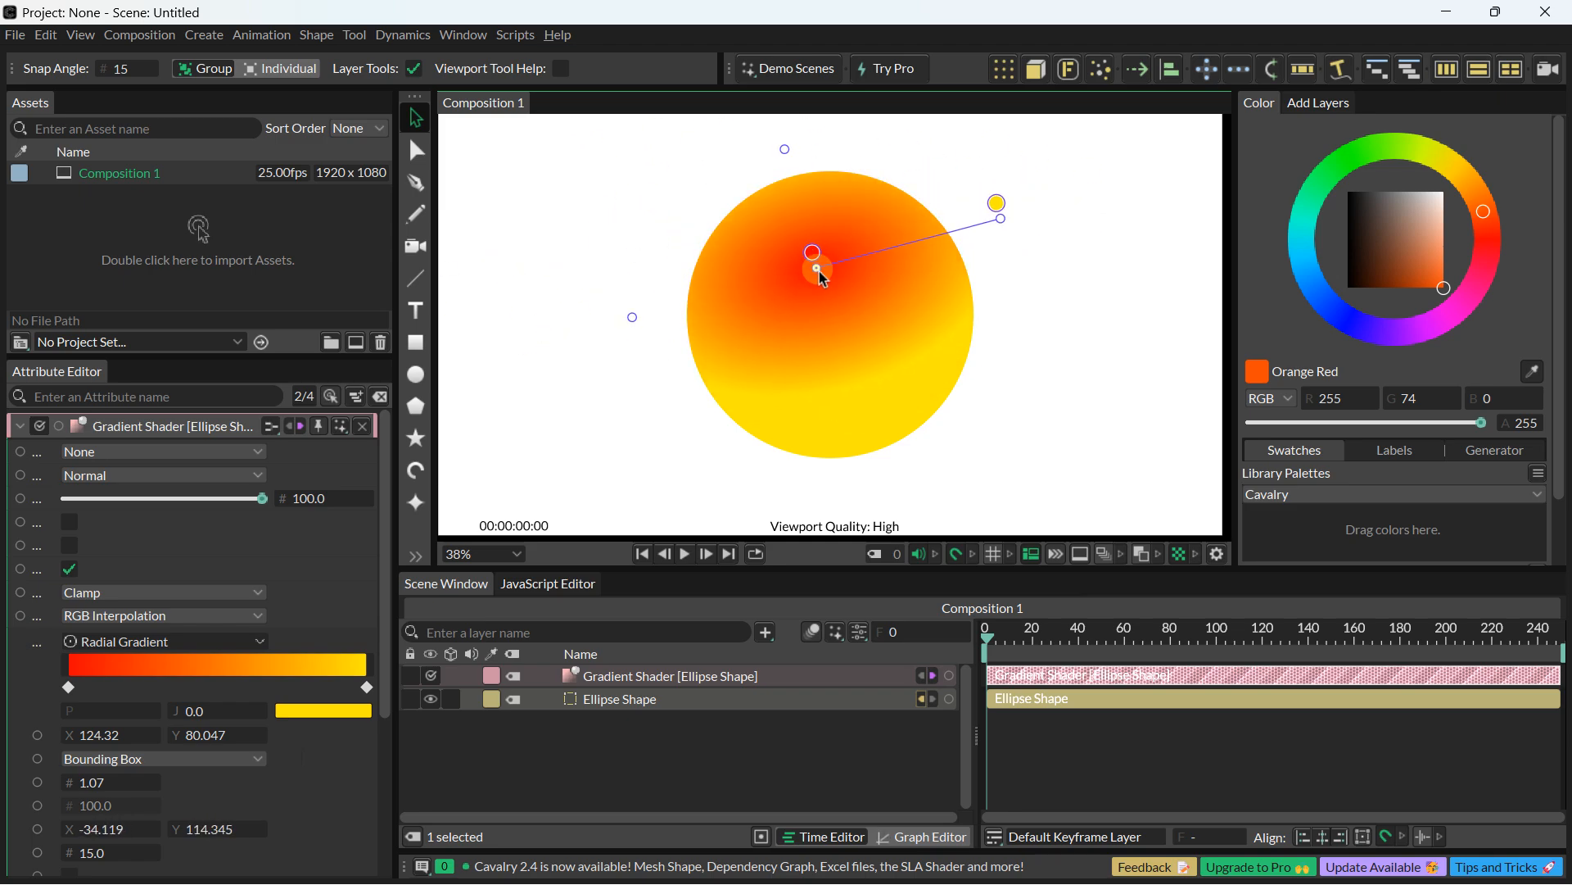
# Step: Hide the gradient handles on the canvas and change the gradient type to Shape Gradient
pyautogui.click(628, 306)
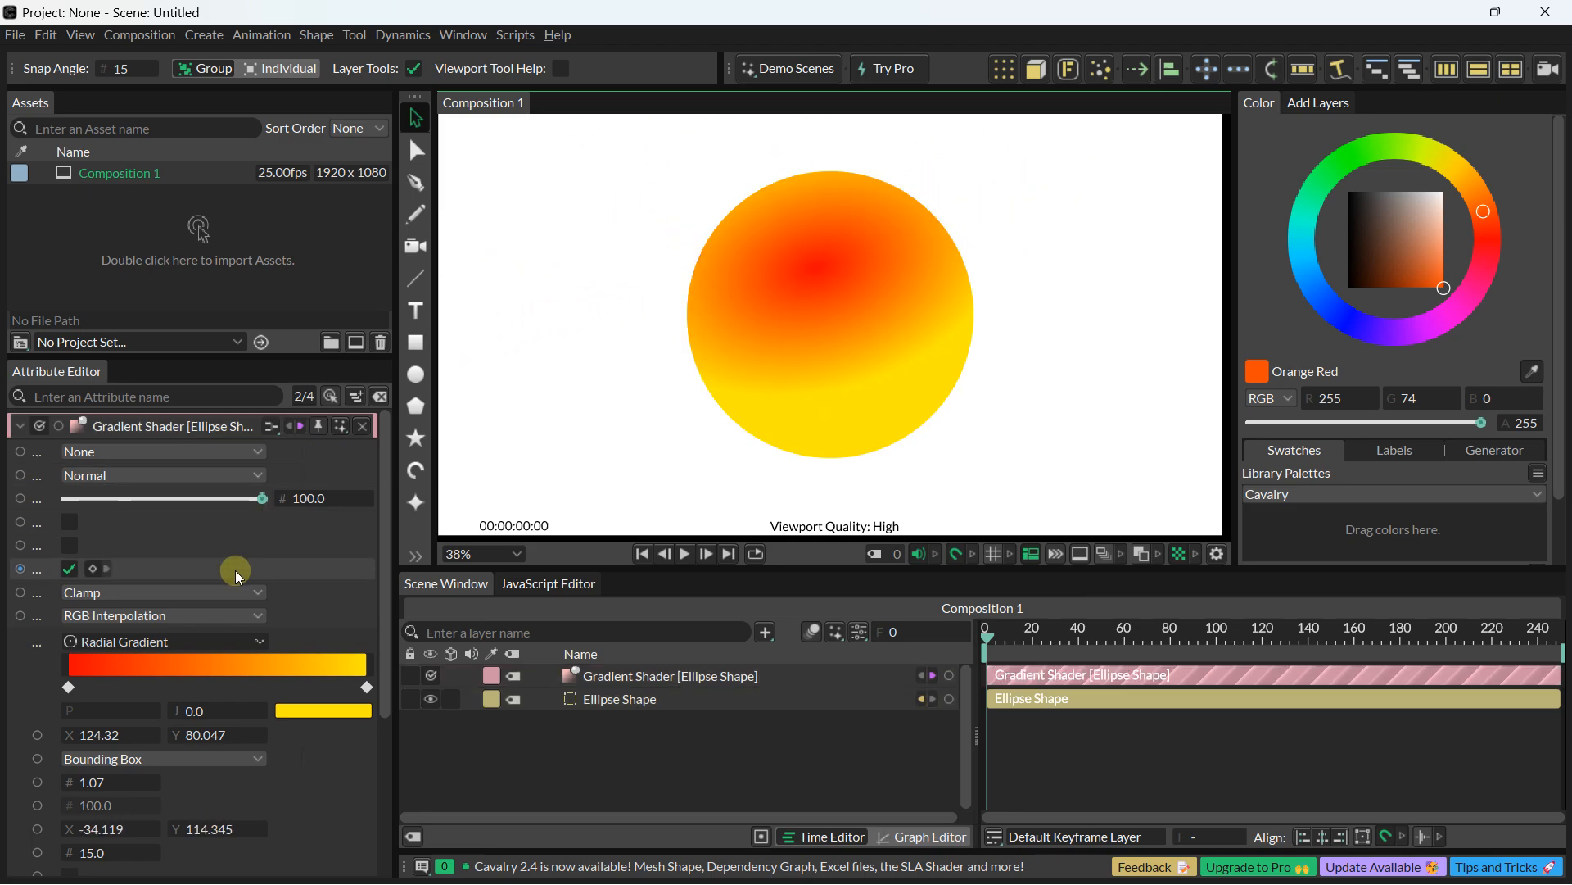
pyautogui.click(126, 641)
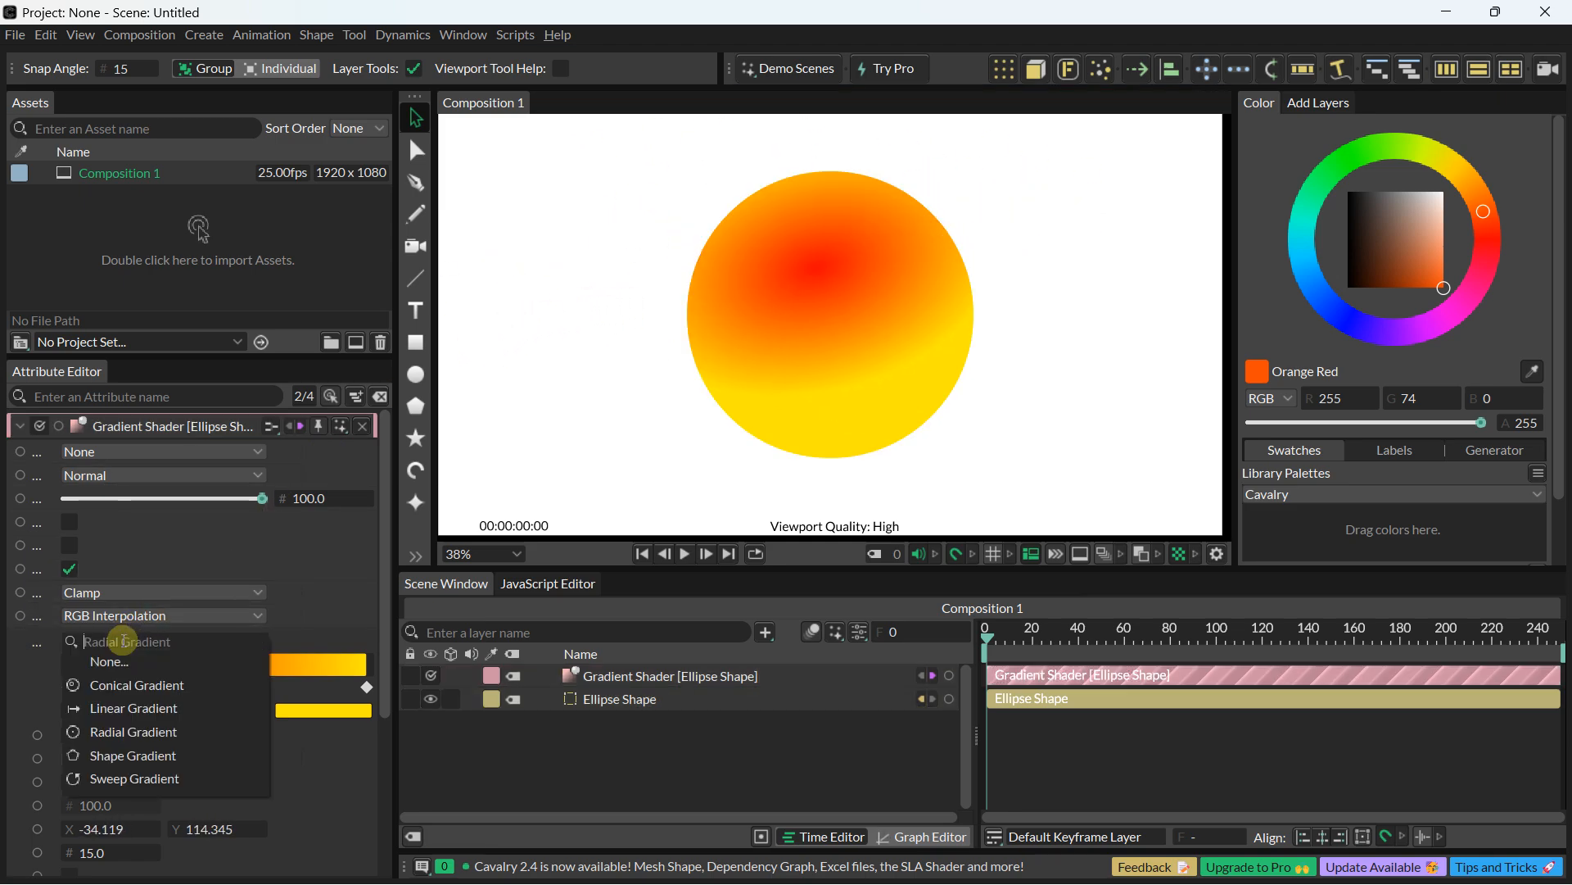
pyautogui.click(102, 750)
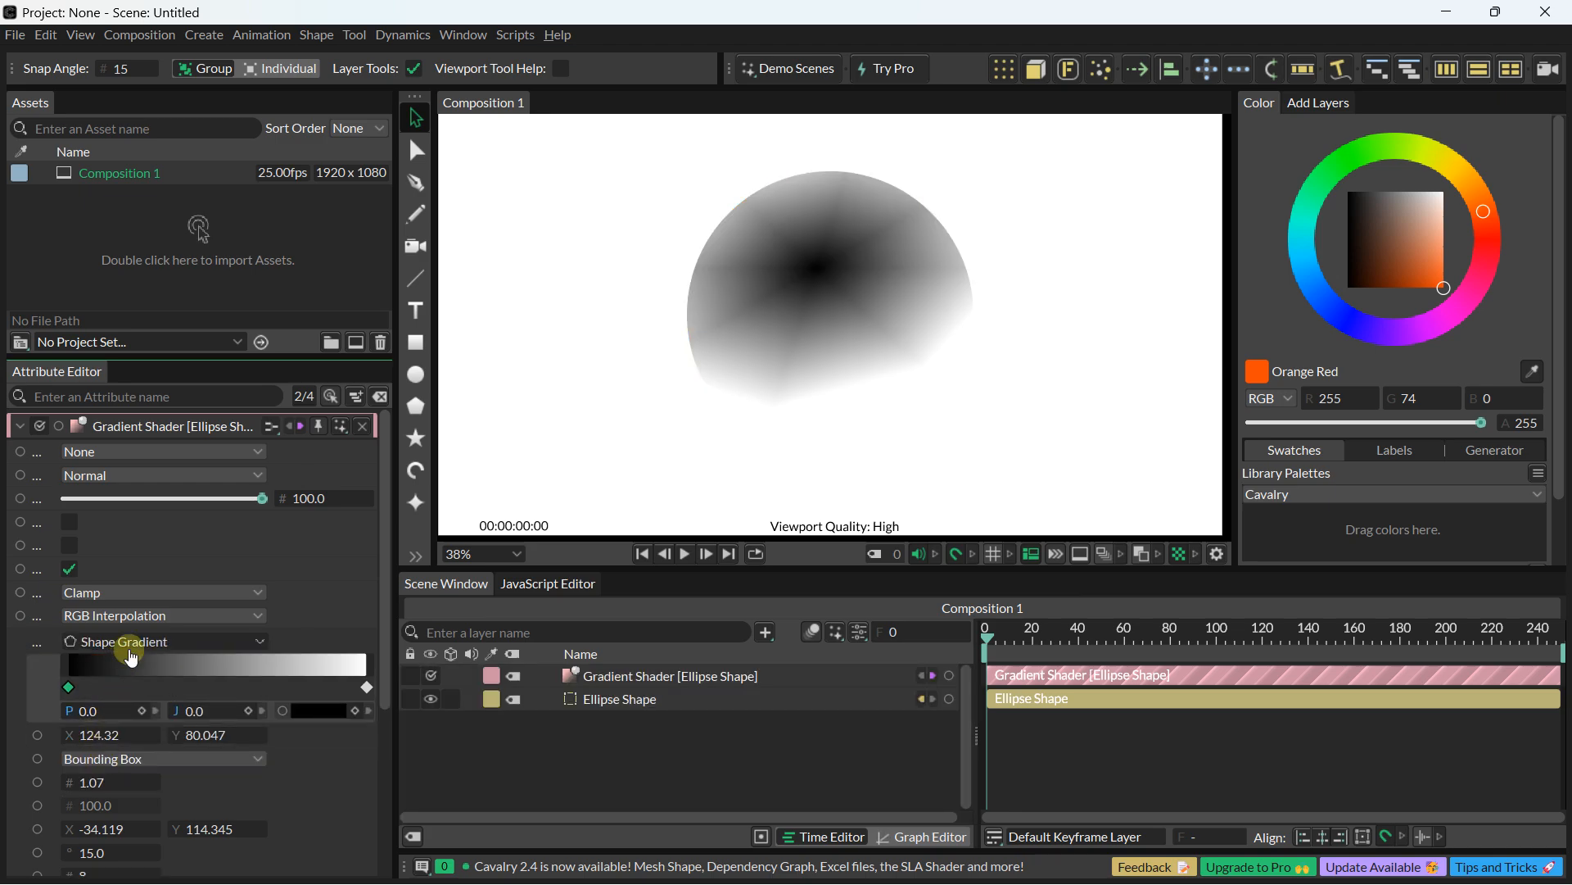
pyautogui.click(869, 247)
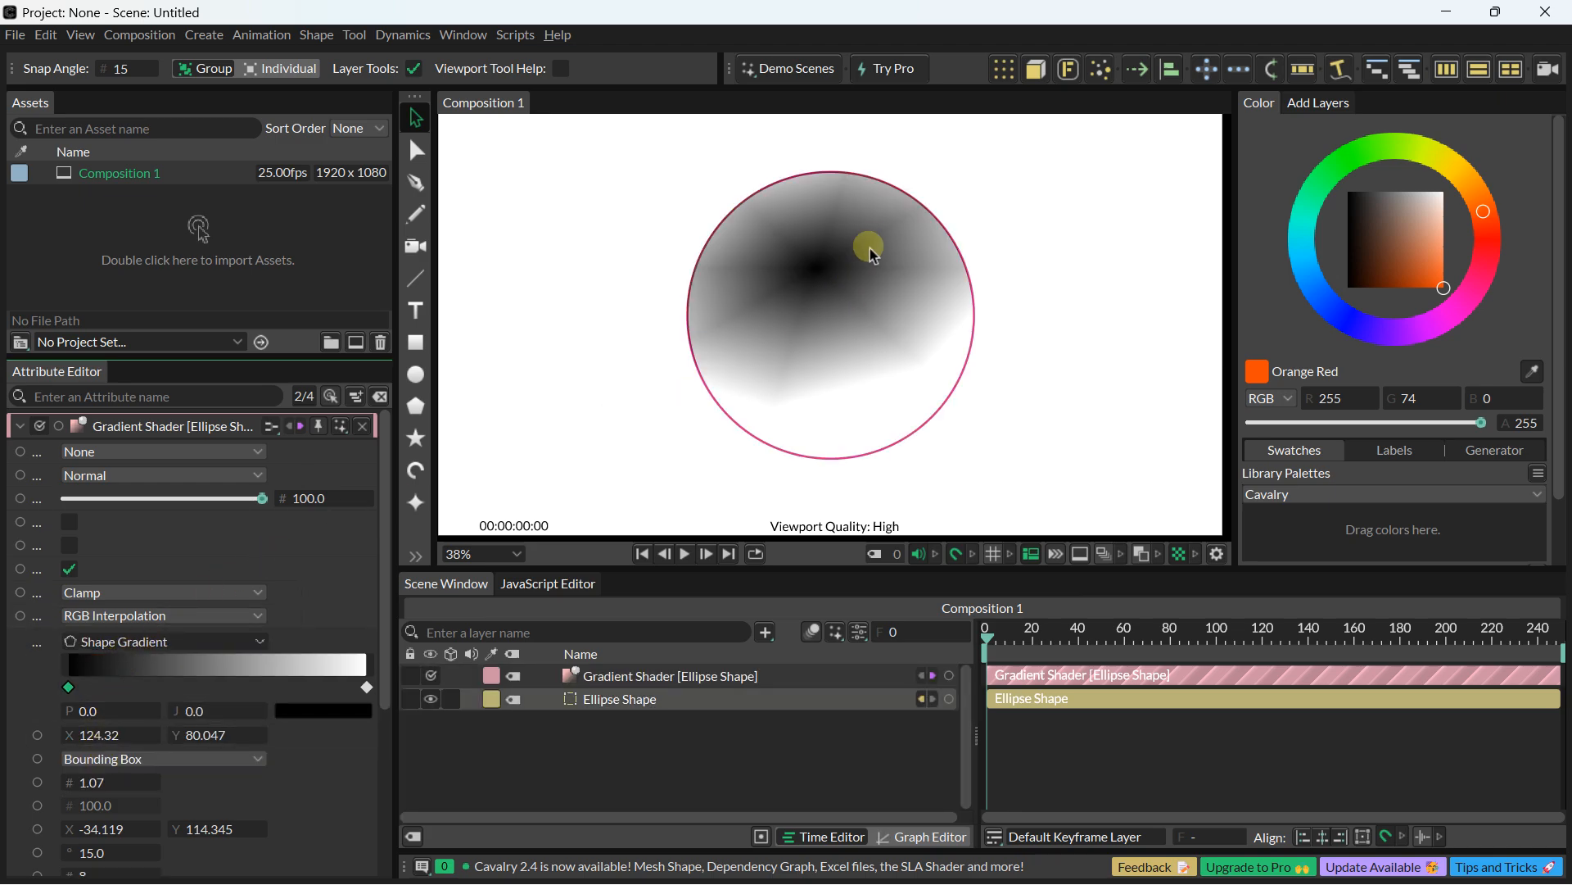
pyautogui.click(809, 254)
# Step: Try Fixed Radius as the shape gradient's radius mode and return it to Bounding Box
pyautogui.click(113, 758)
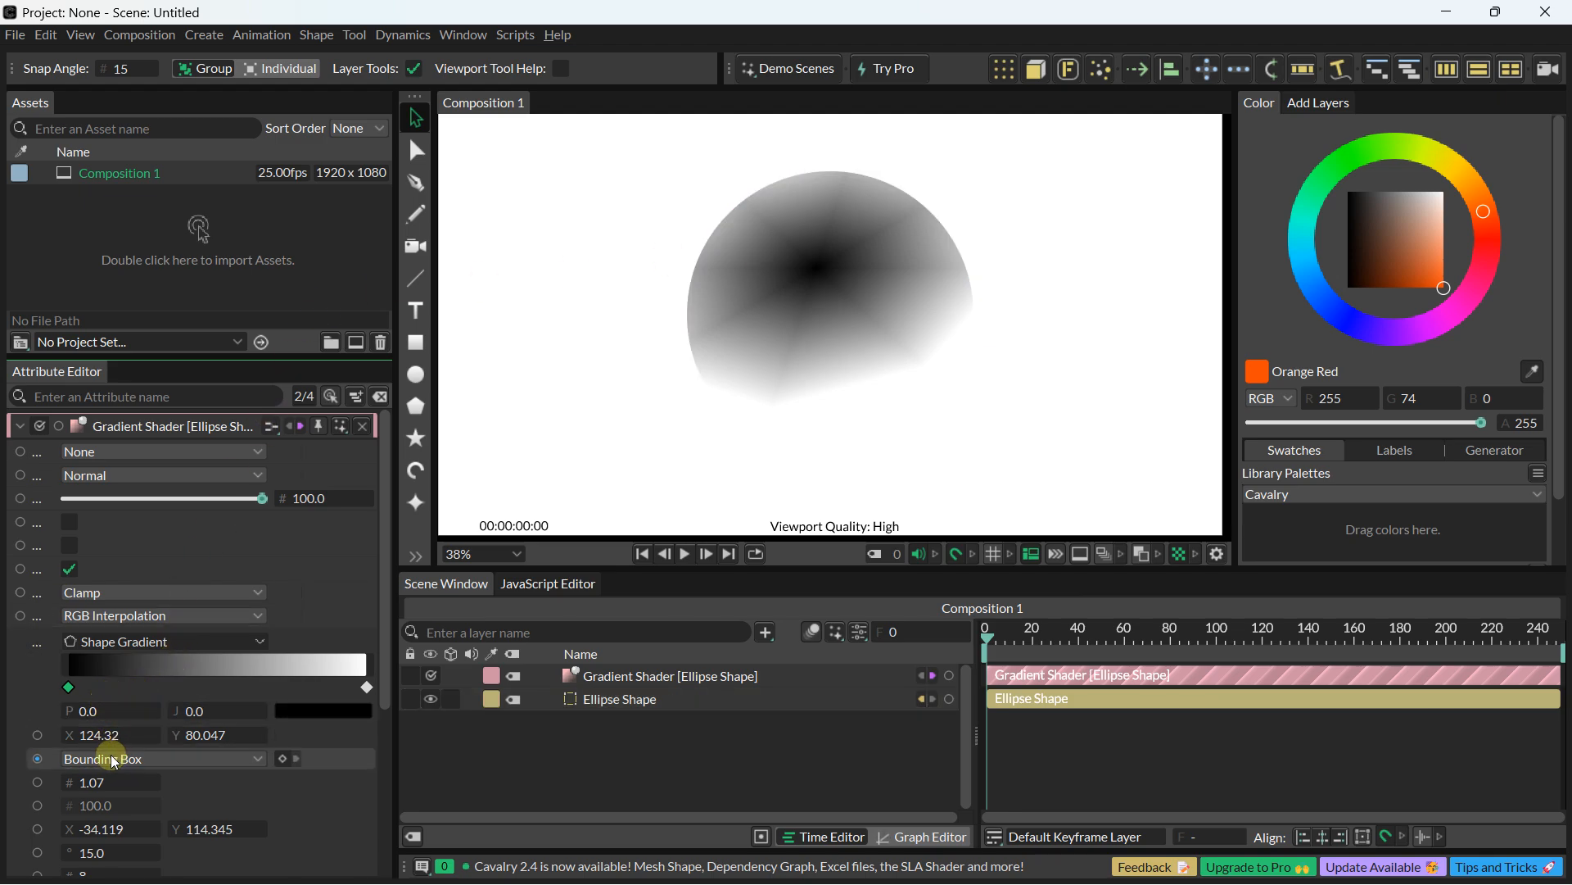
pyautogui.click(127, 762)
pyautogui.click(107, 740)
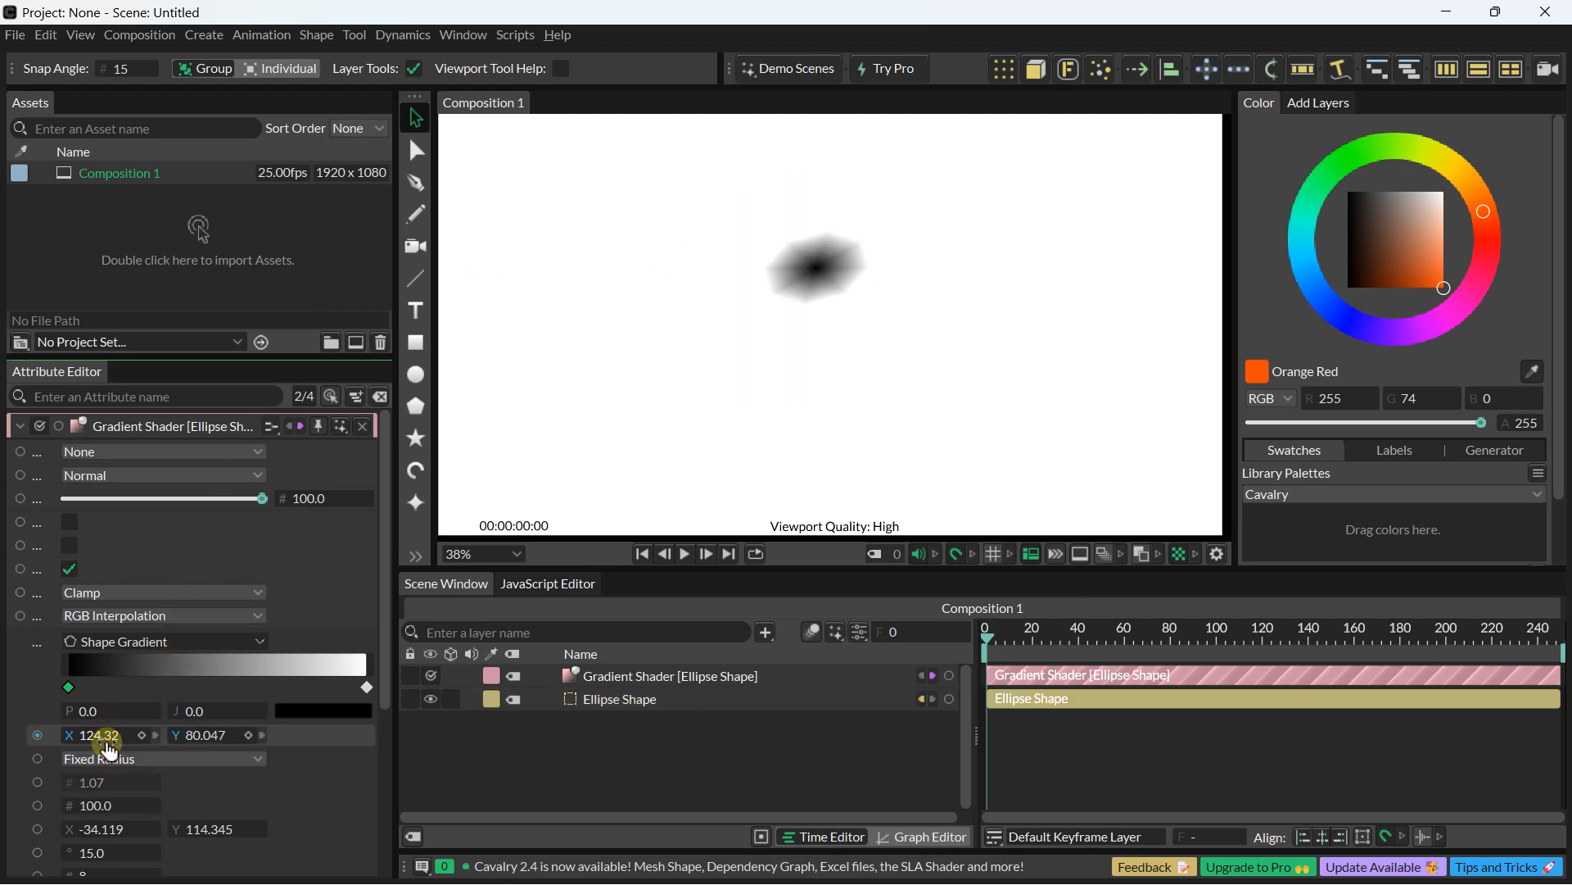
pyautogui.click(111, 761)
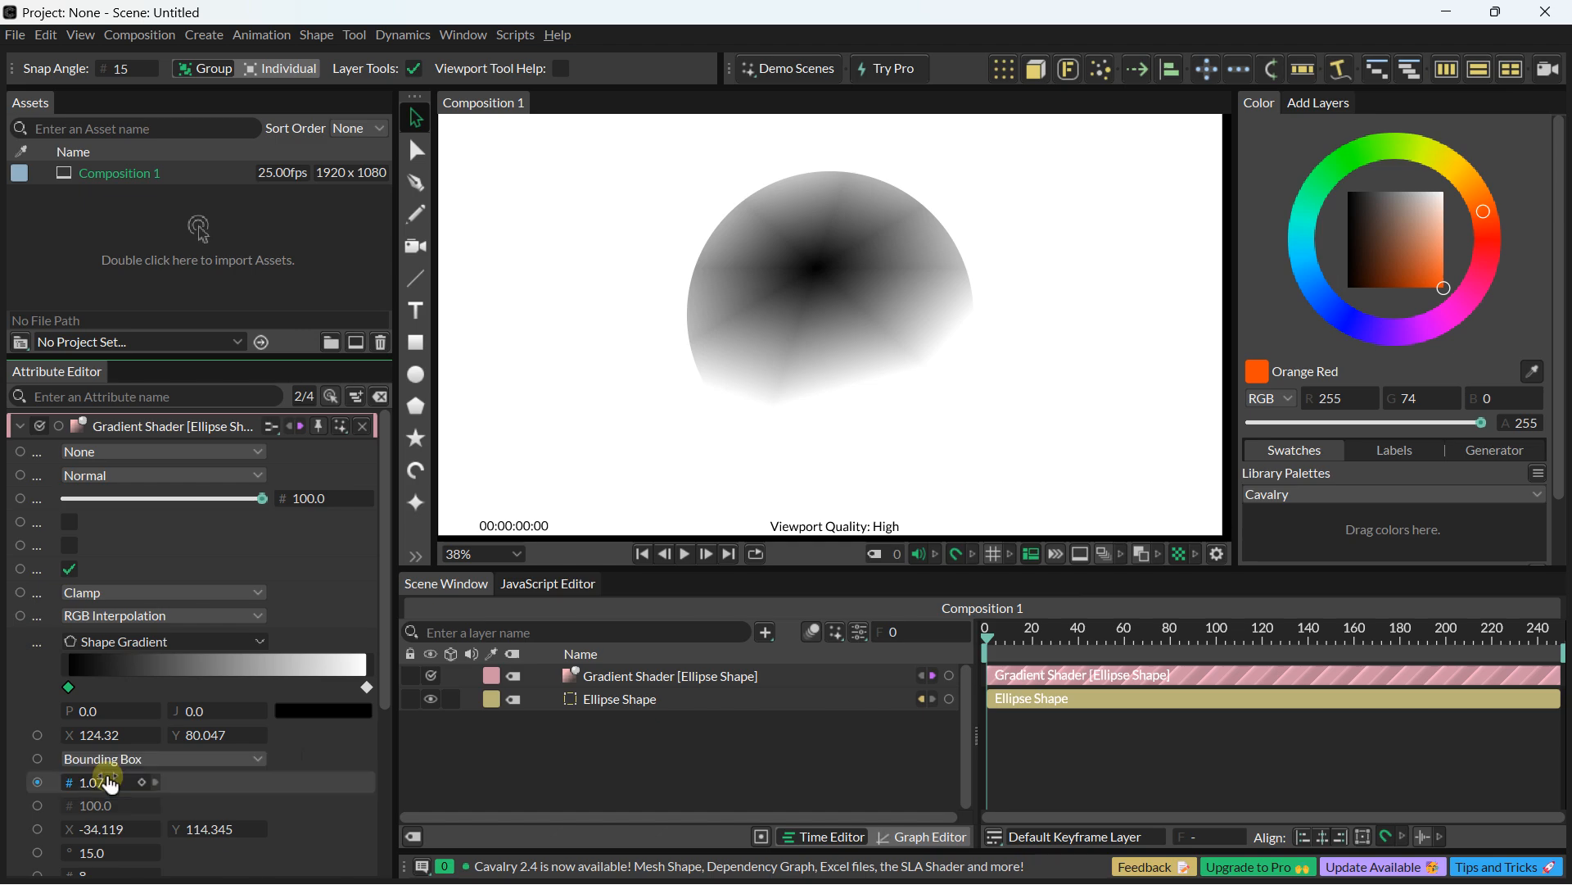
# Step: Try adjusting the shape gradient's number of sides, keeping 8, and set its scale to X 133.32, Y 76.047
pyautogui.scroll(-3, 115, 787)
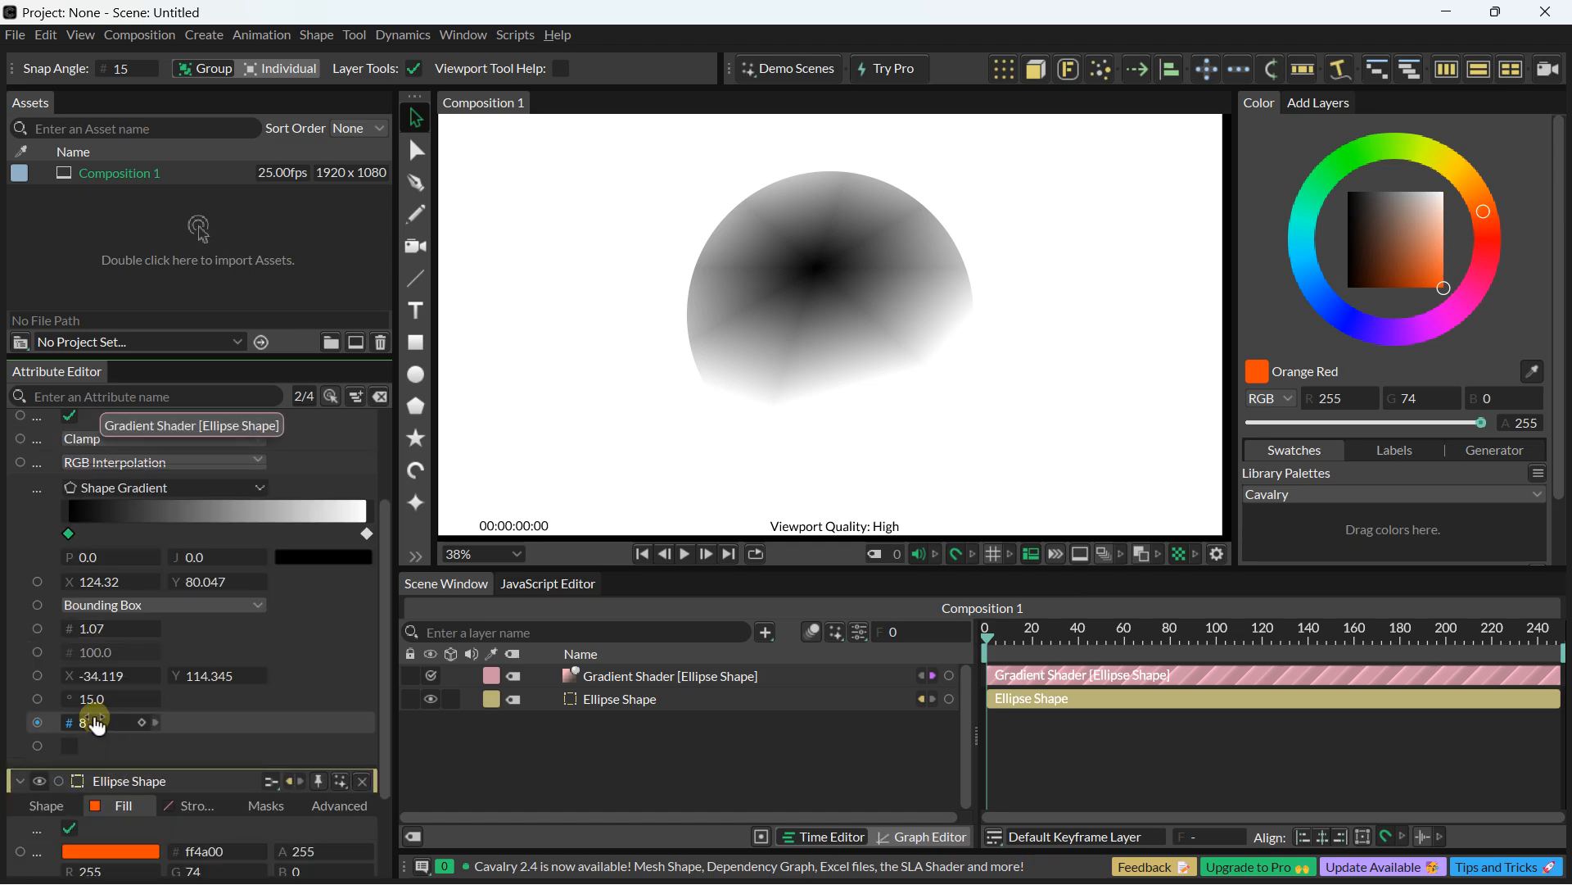
pyautogui.moveTo(101, 726); pyautogui.dragTo(105, 731)
pyautogui.scroll(2, 97, 655)
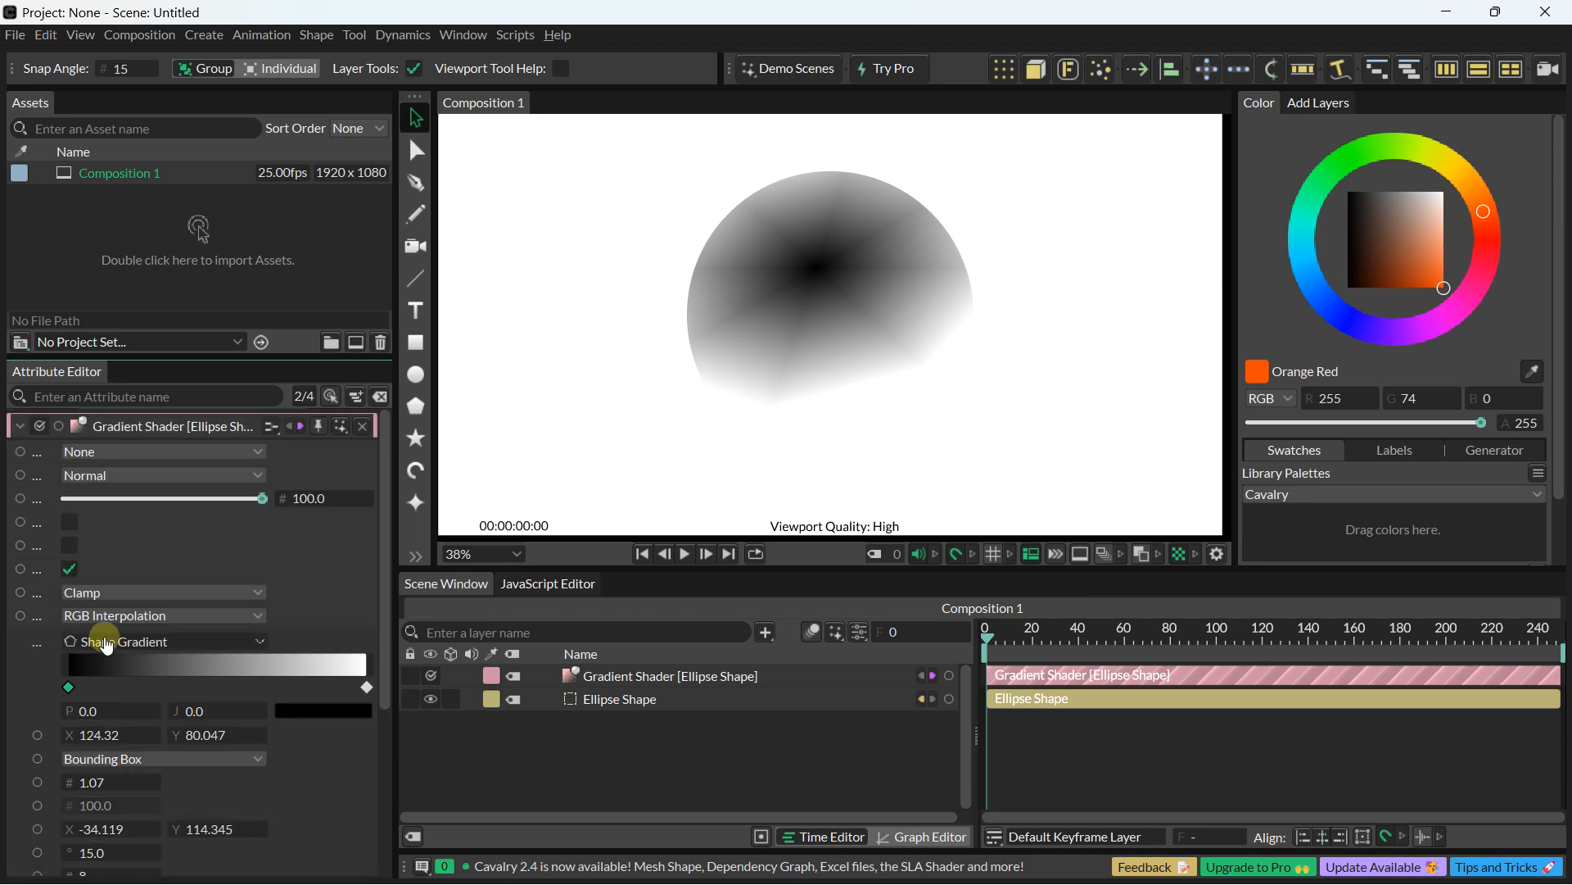
pyautogui.moveTo(97, 746); pyautogui.dragTo(200, 730)
pyautogui.click(98, 691)
# Step: Colour the shape gradient from midnight blue 120063 at the start stop to dodger blue 0089f7 at the end stop
pyautogui.doubleClick(67, 686)
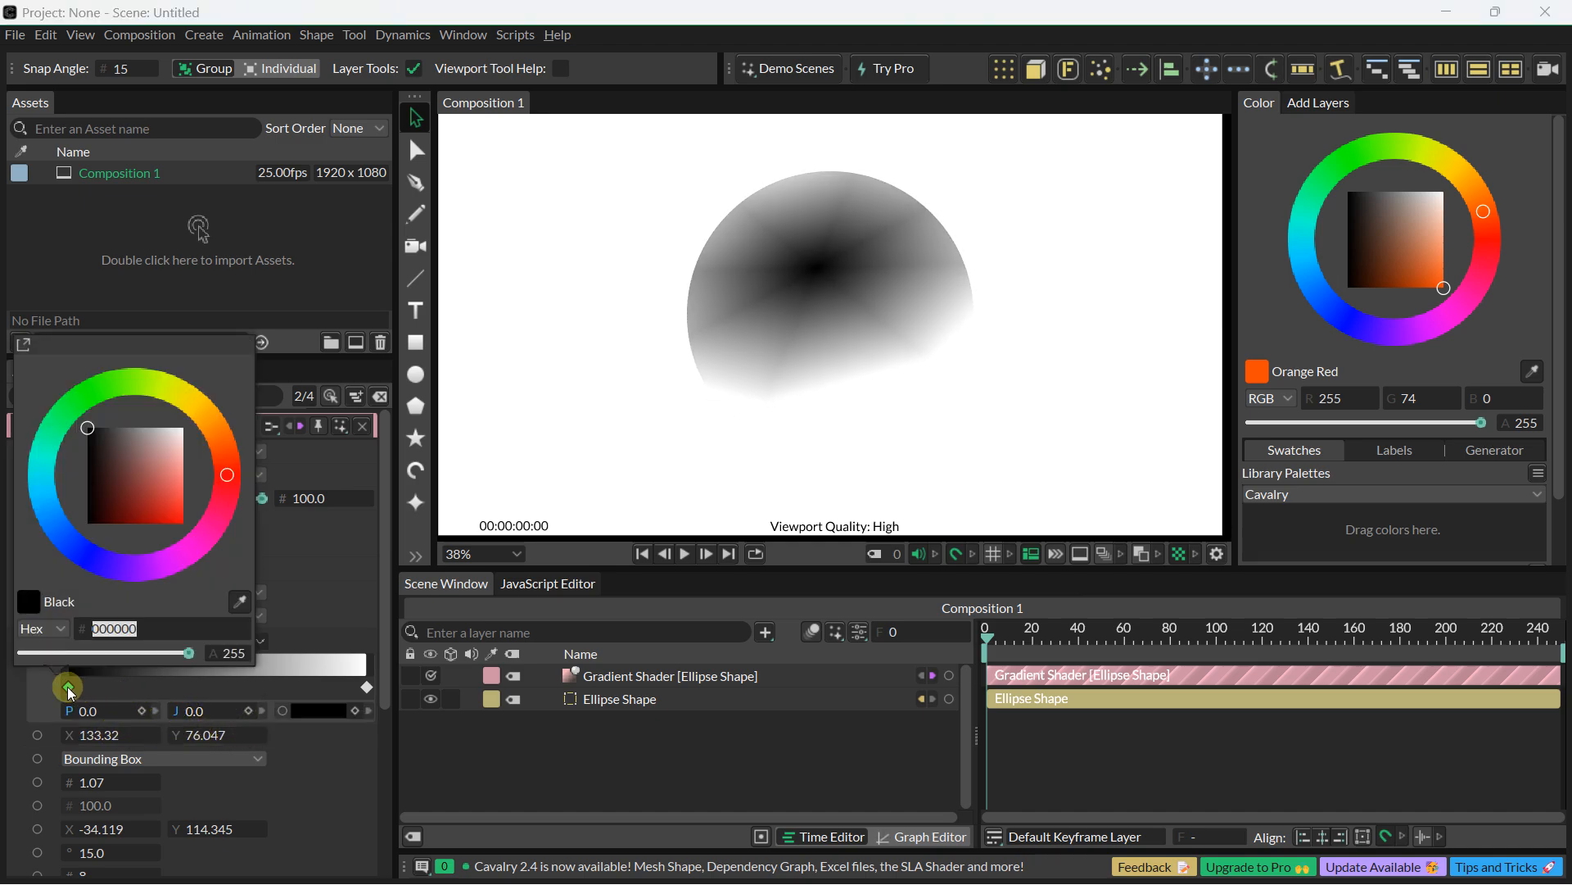
pyautogui.moveTo(144, 463); pyautogui.dragTo(124, 547)
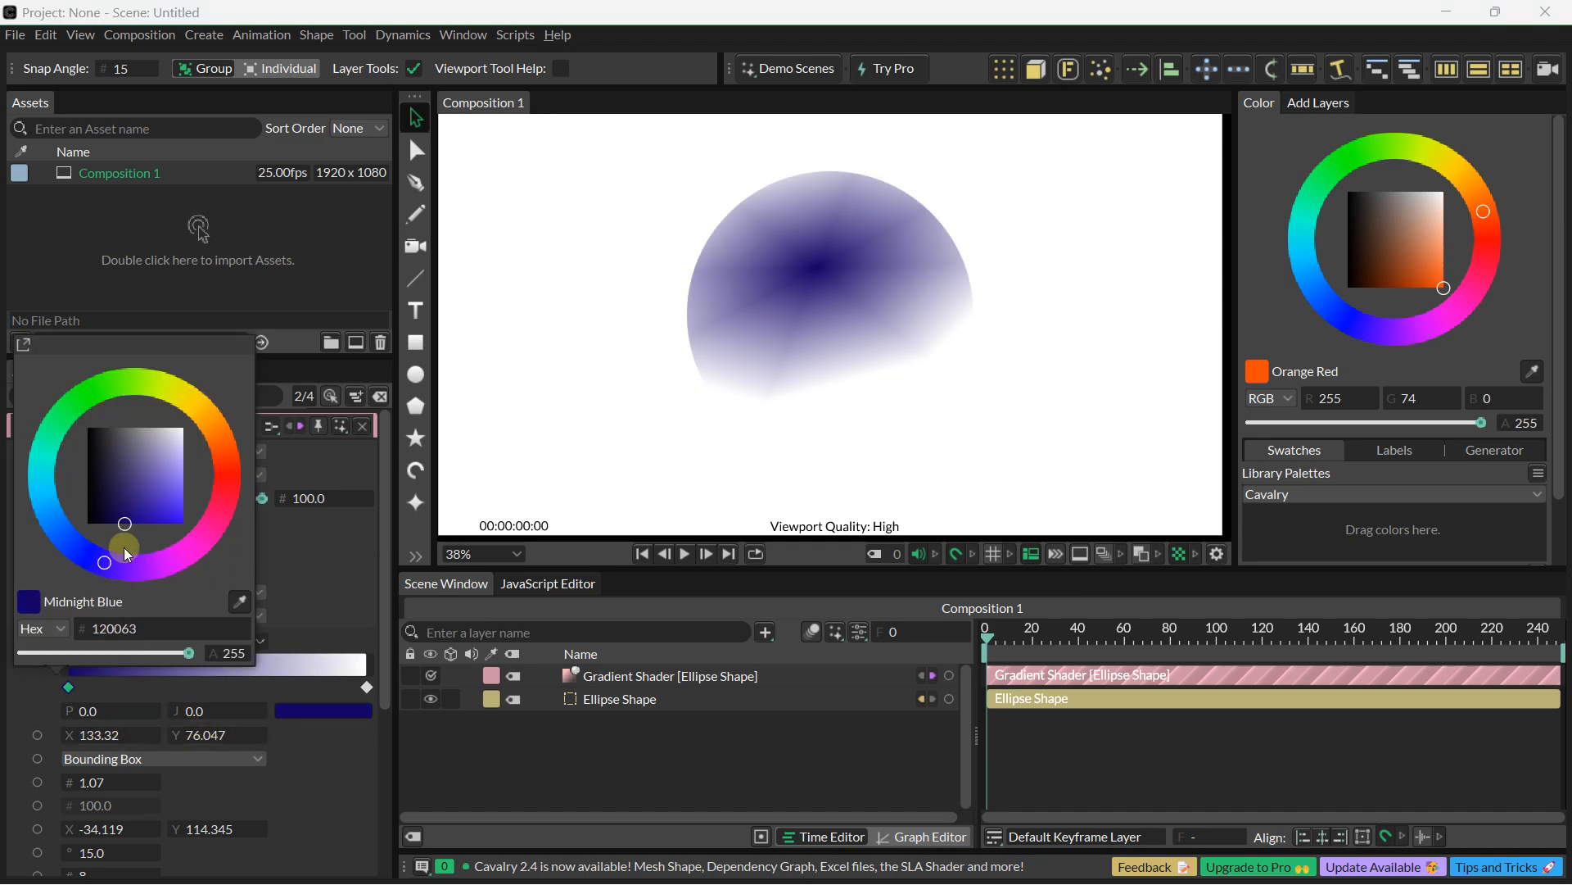
pyautogui.doubleClick(366, 686)
pyautogui.moveTo(290, 537); pyautogui.dragTo(291, 508)
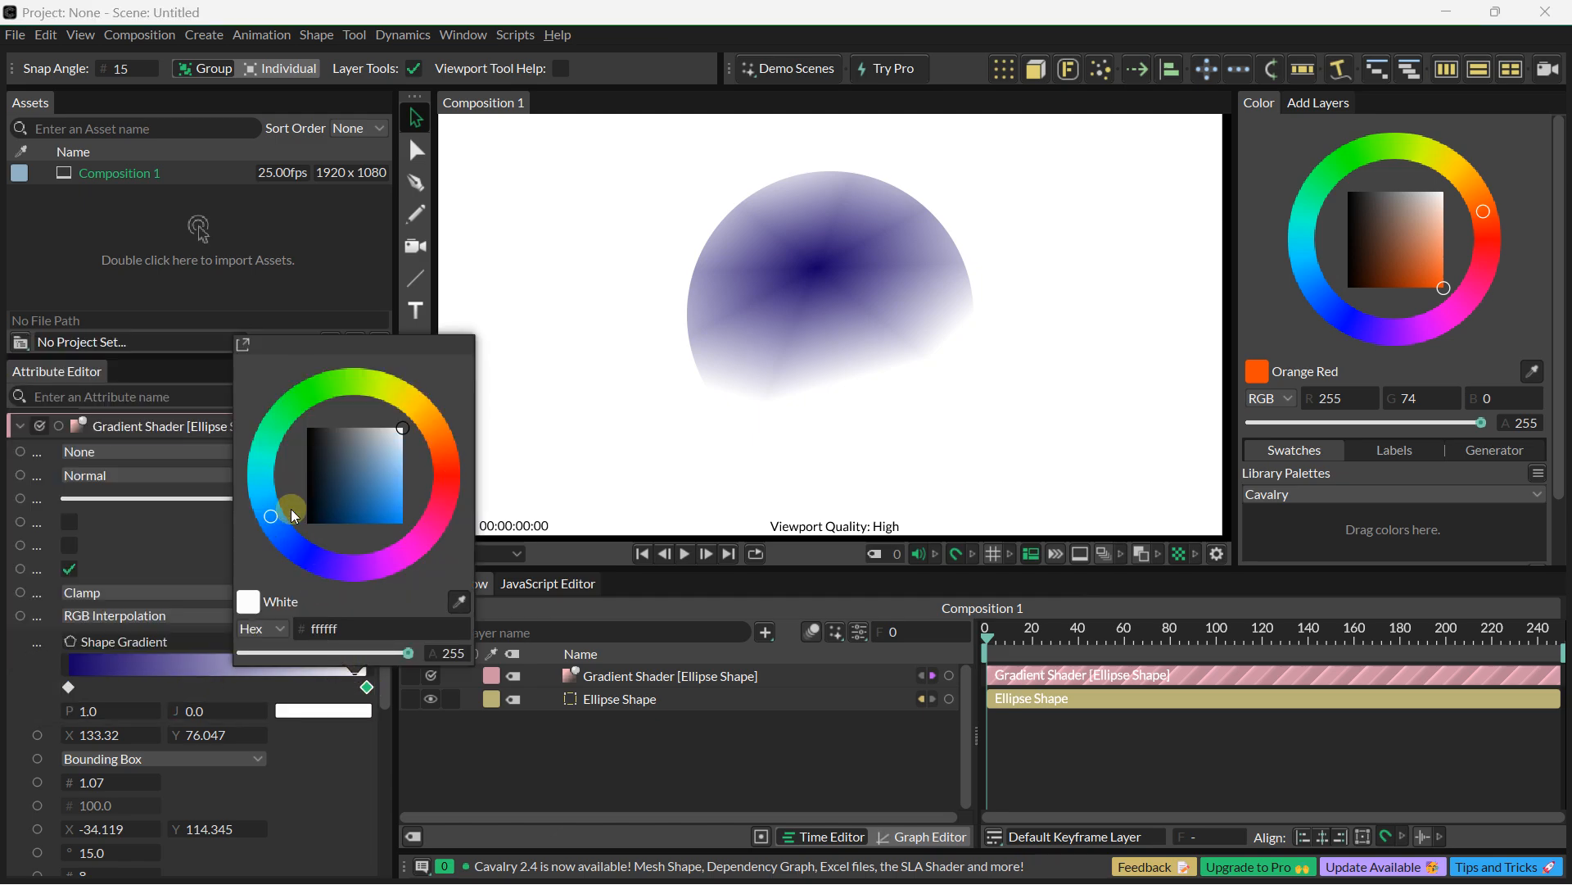
pyautogui.click(399, 522)
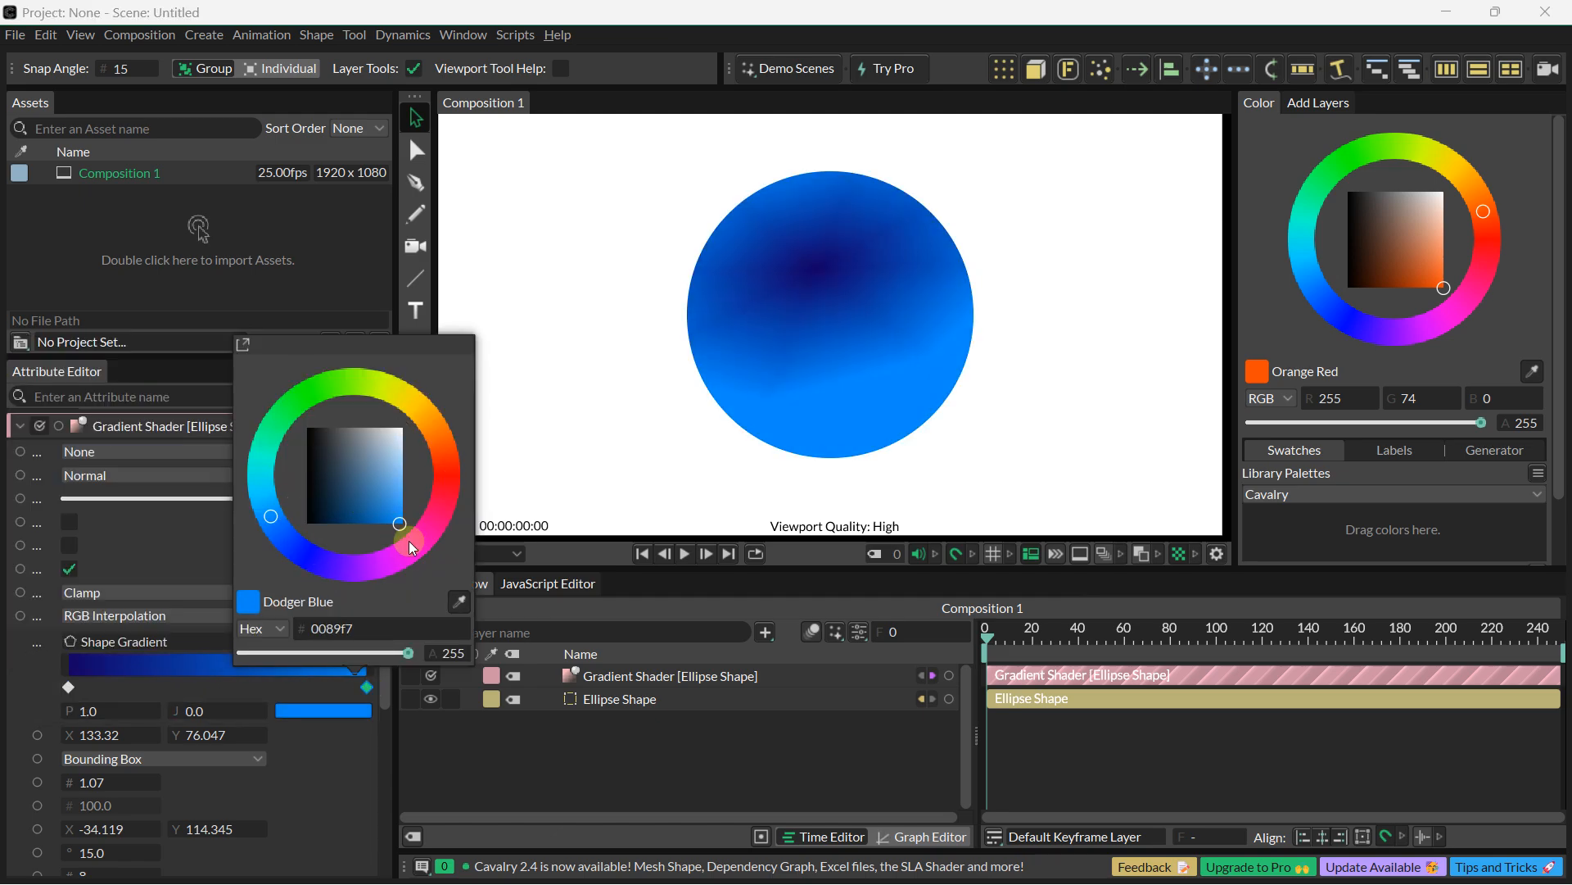
# Step: Set the shape gradient's rotation to 21° and its X offset to -27.819
pyautogui.click(285, 794)
pyautogui.scroll(-4, 240, 771)
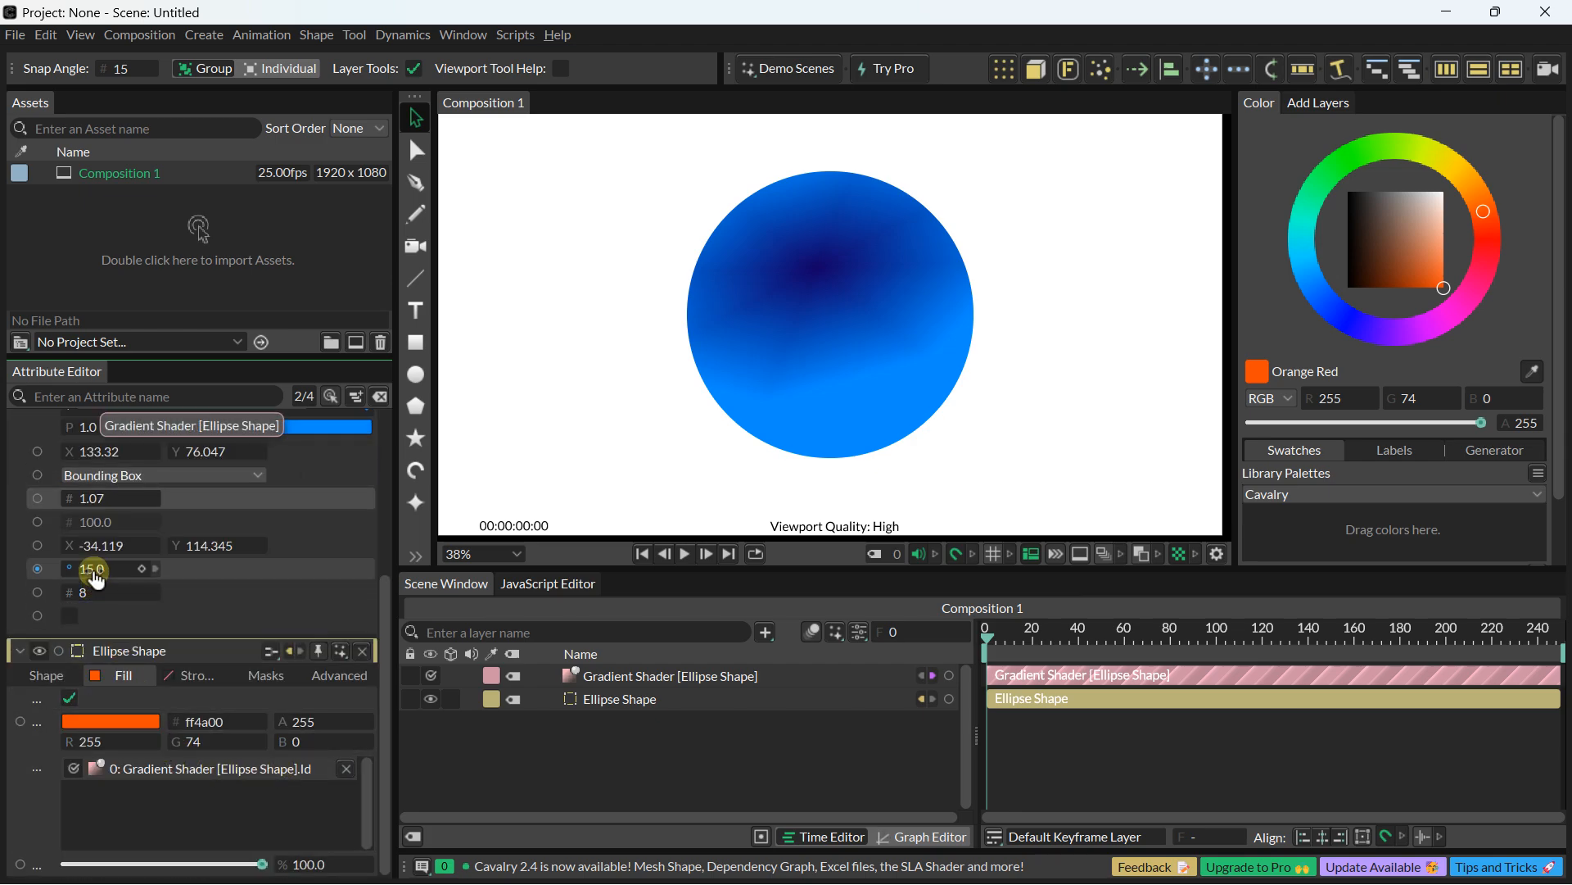
pyautogui.moveTo(95, 572); pyautogui.dragTo(175, 551)
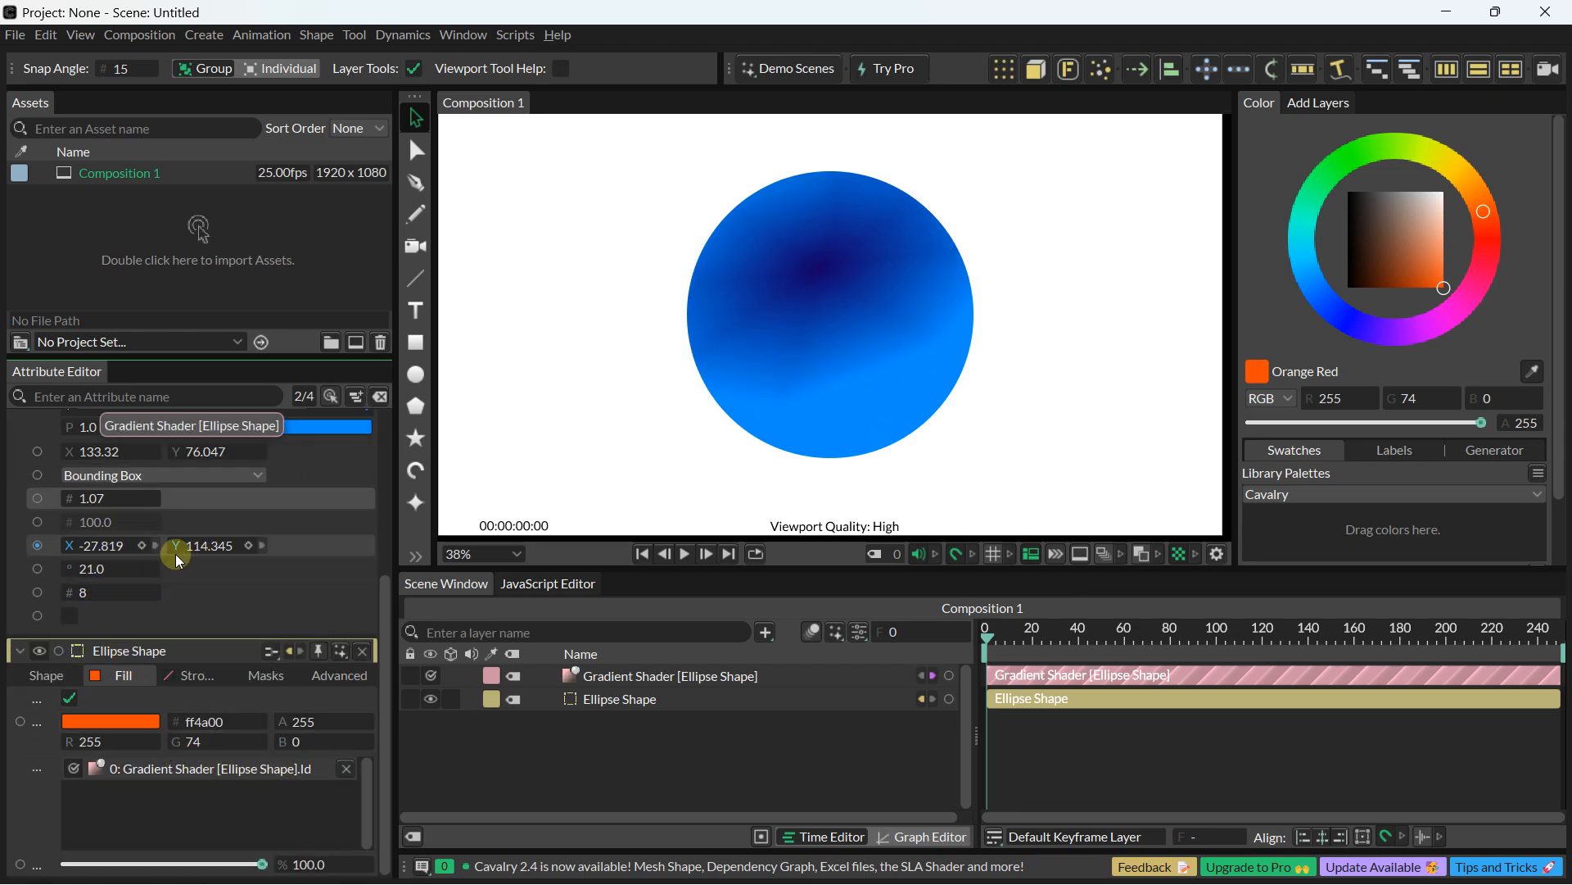
pyautogui.scroll(4, 175, 551)
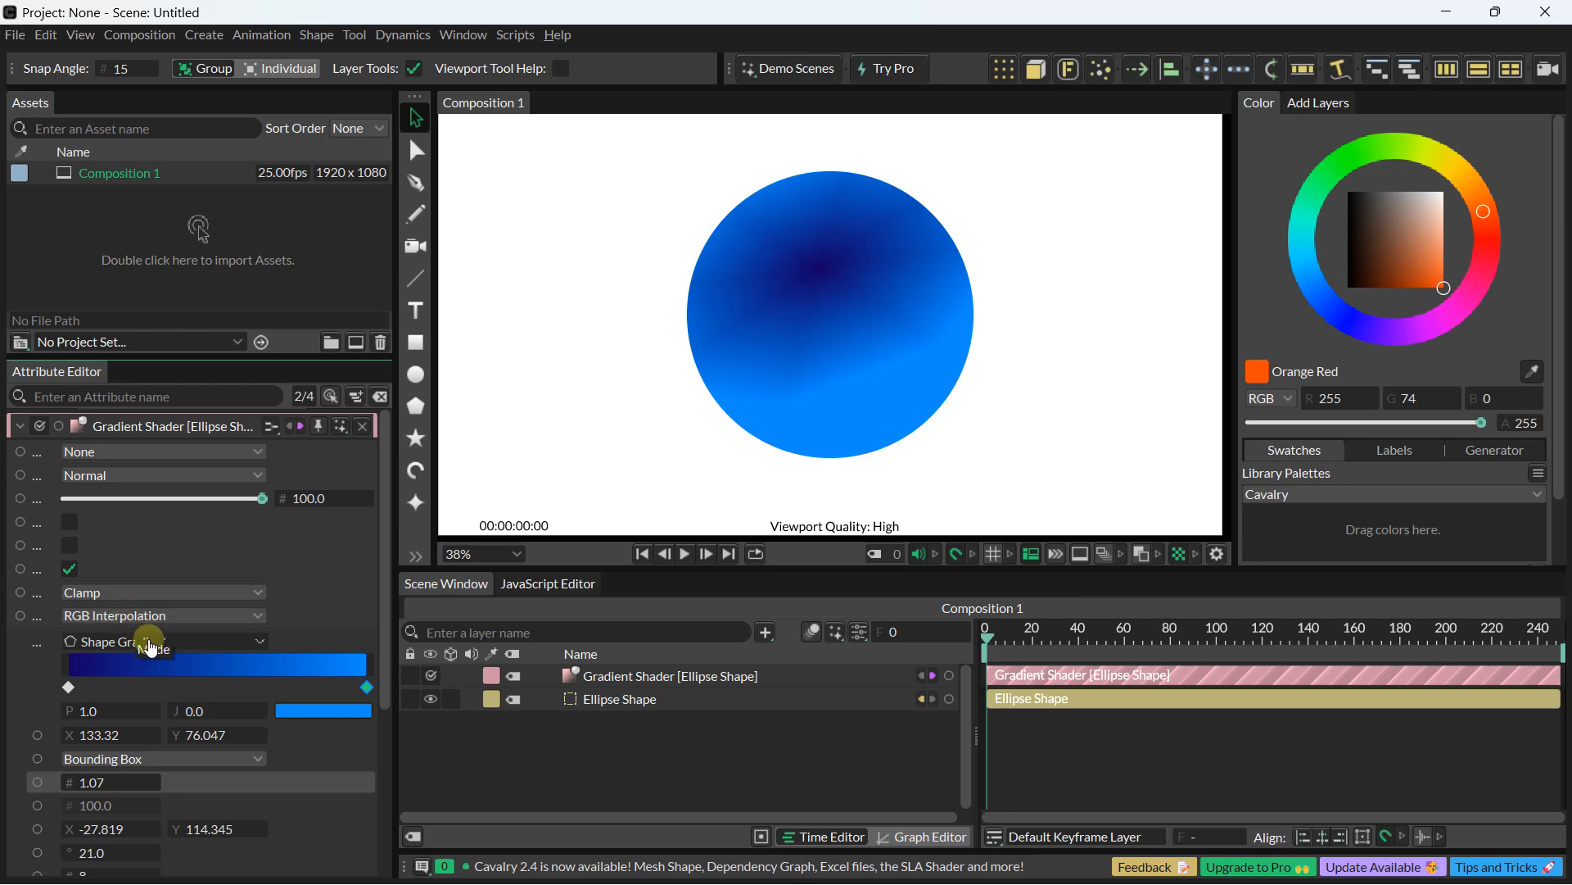
# Step: Change the ellipse's gradient type to Sweep Gradient and enlarge the canvas view to 42%
pyautogui.click(149, 641)
pyautogui.click(131, 778)
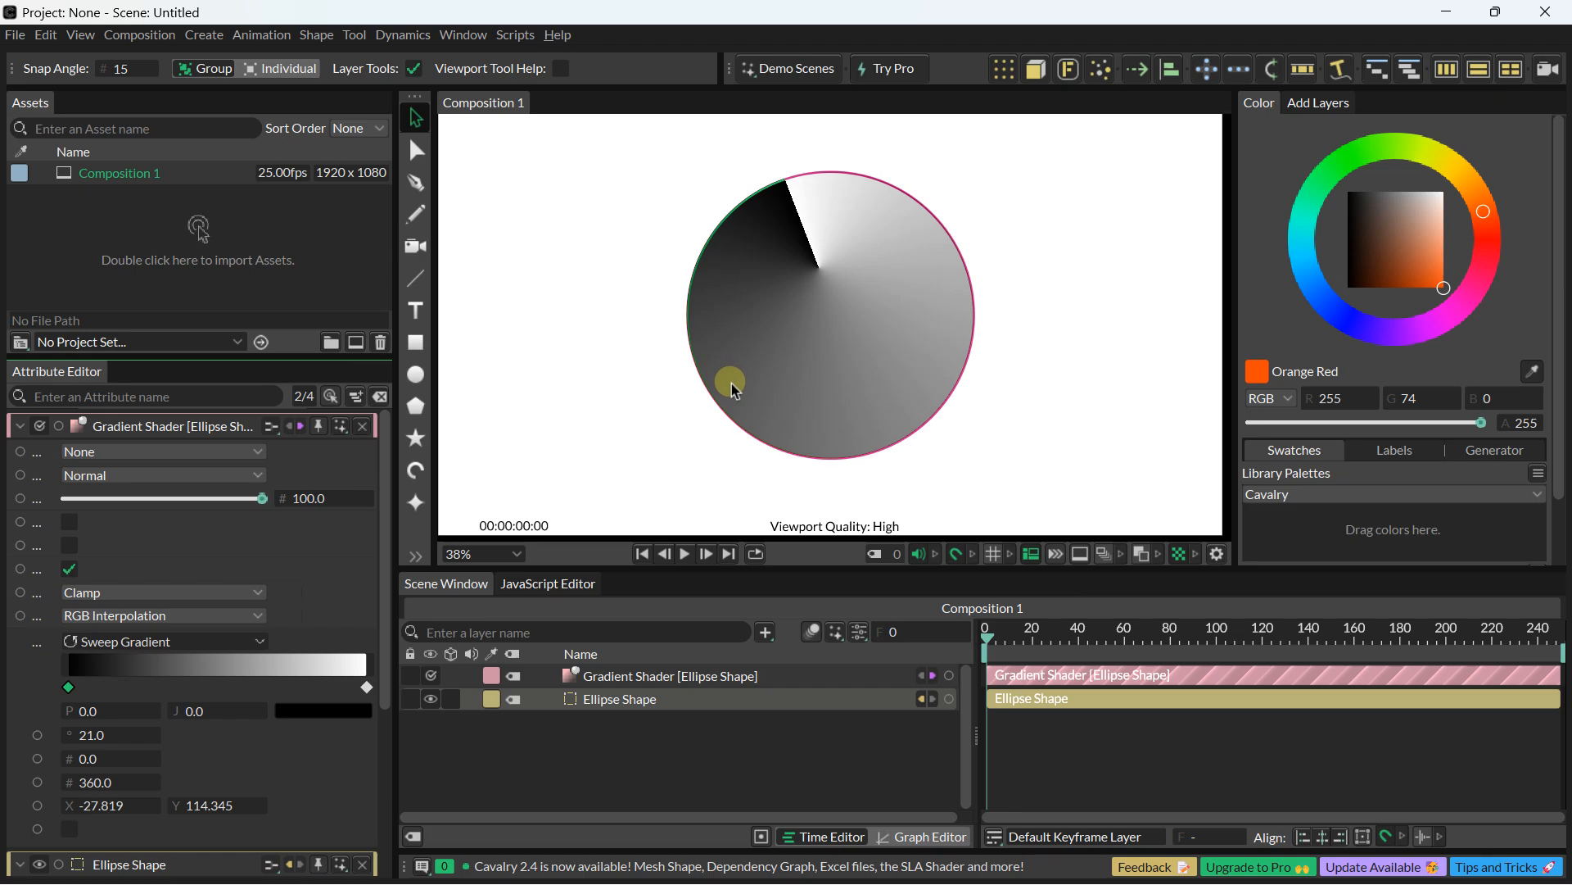
pyautogui.scroll(1, 867, 363)
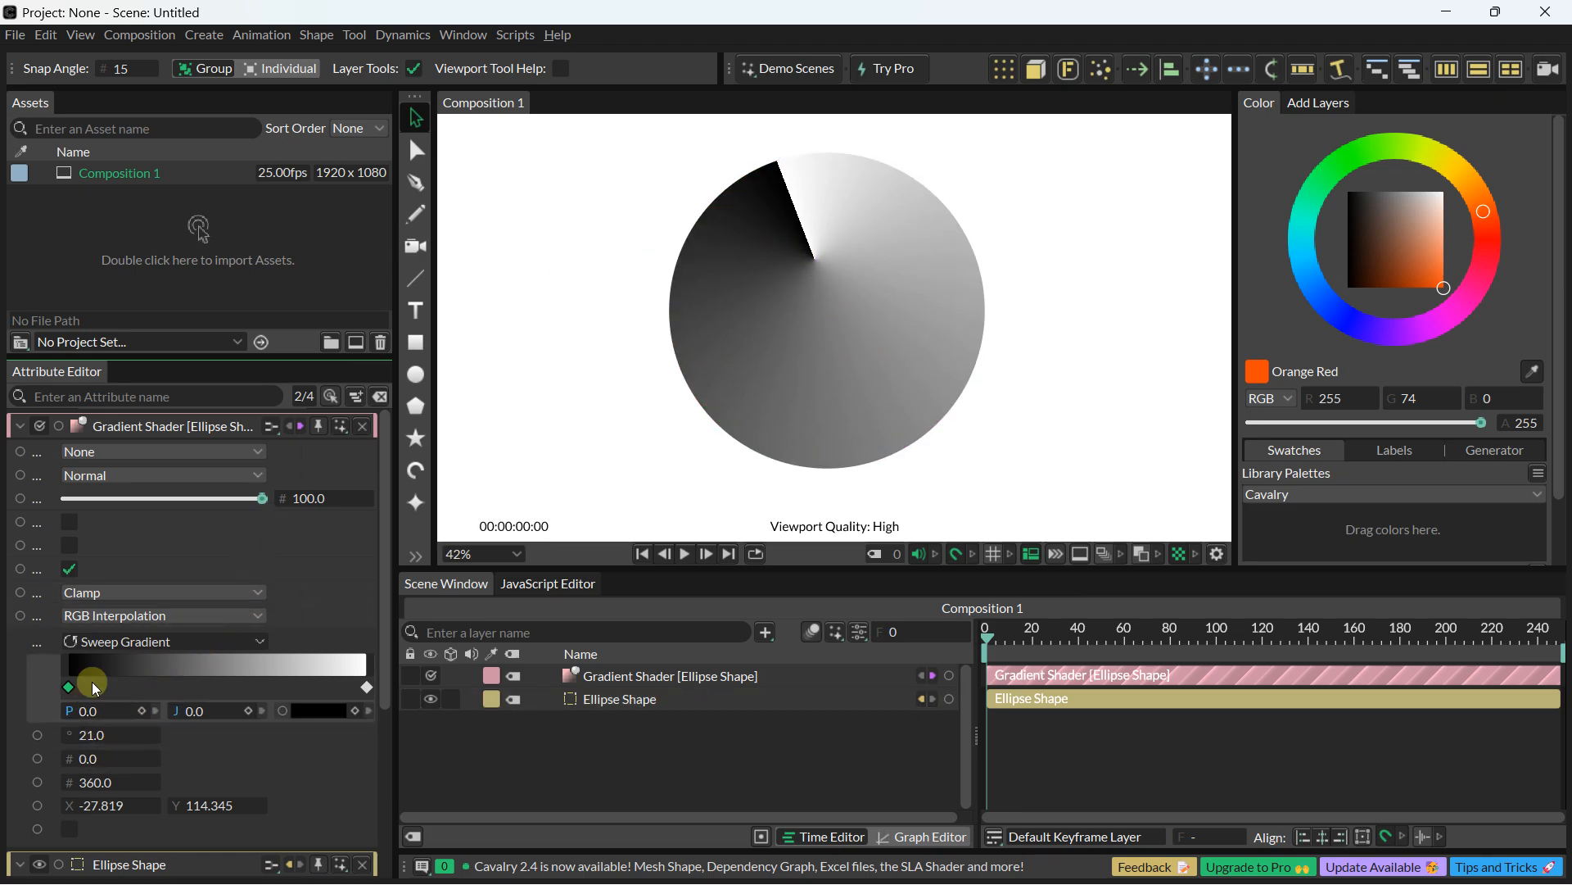
# Step: Colour the sweep gradient from red ff0000 at the start stop to gold ffe500 at the end stop
pyautogui.doubleClick(67, 685)
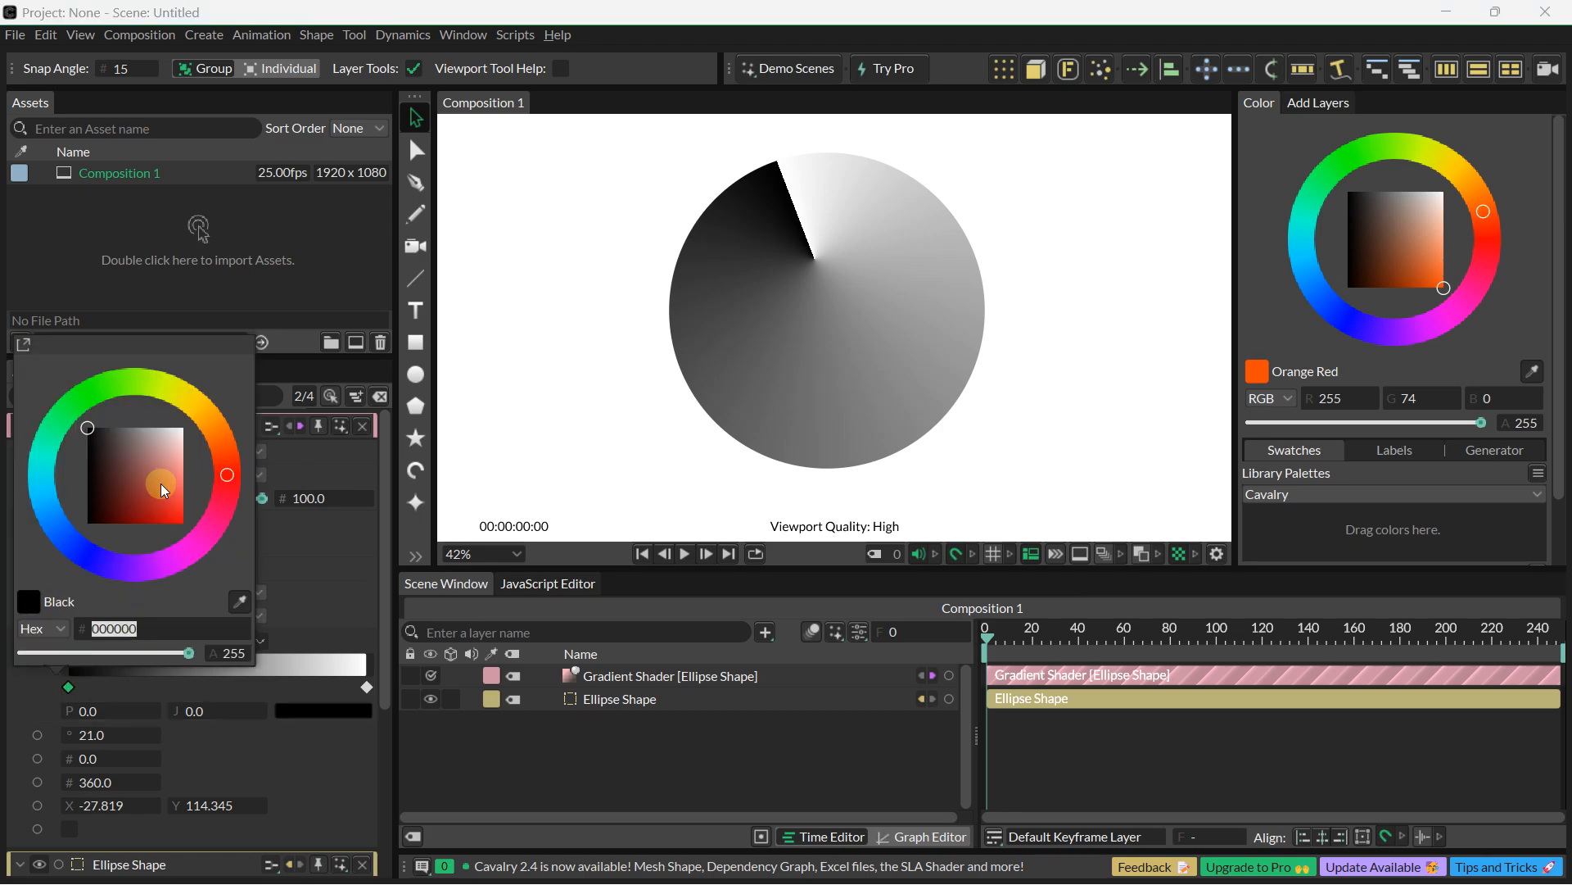
pyautogui.moveTo(160, 483); pyautogui.dragTo(194, 519)
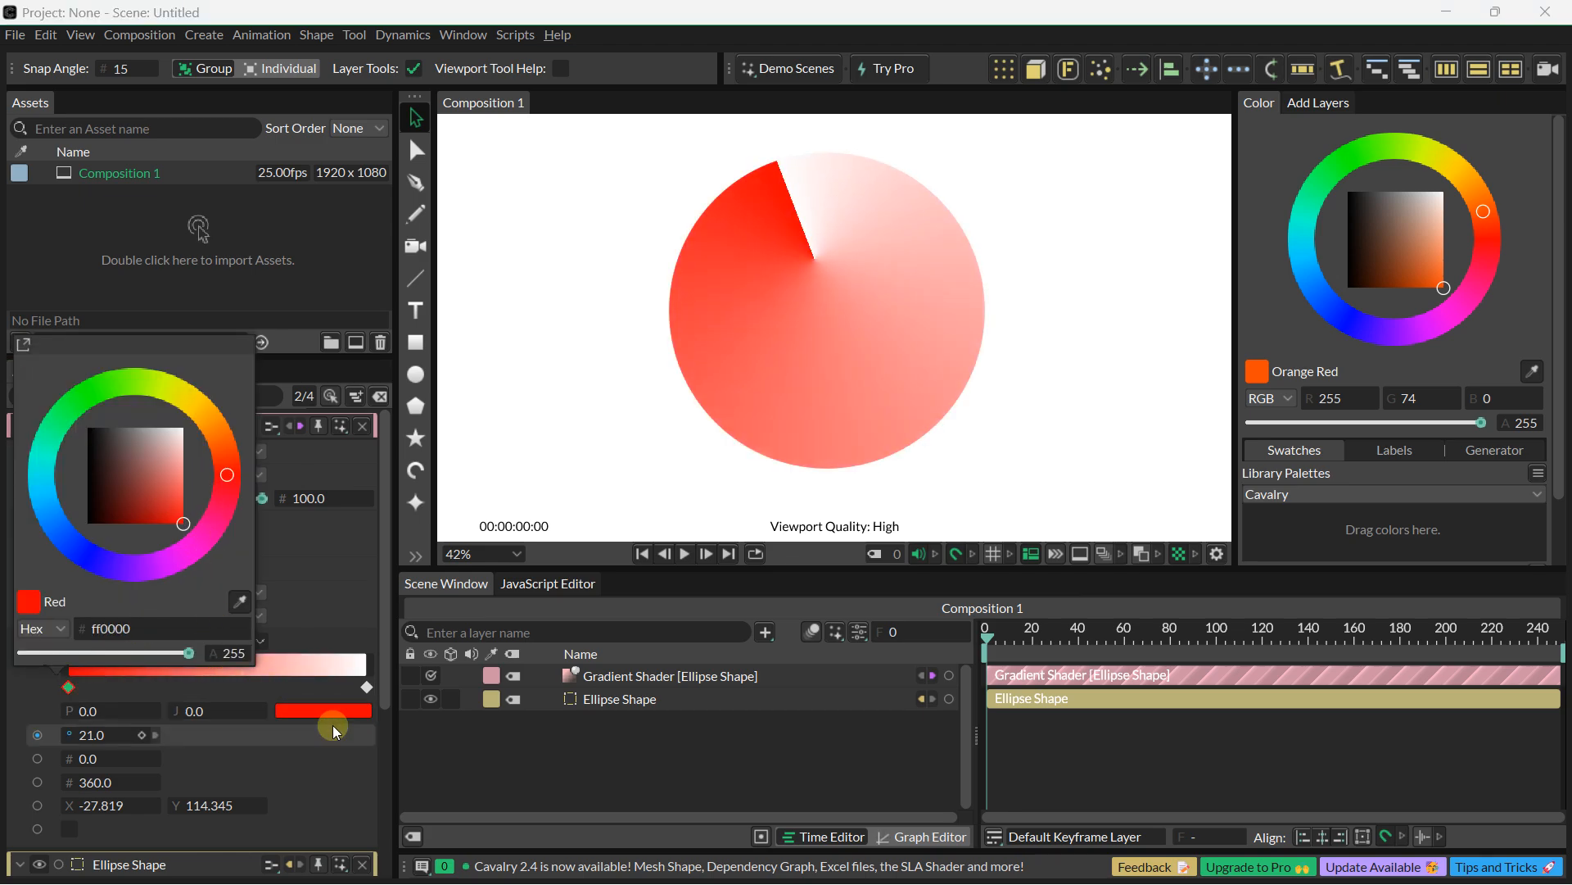
pyautogui.doubleClick(366, 685)
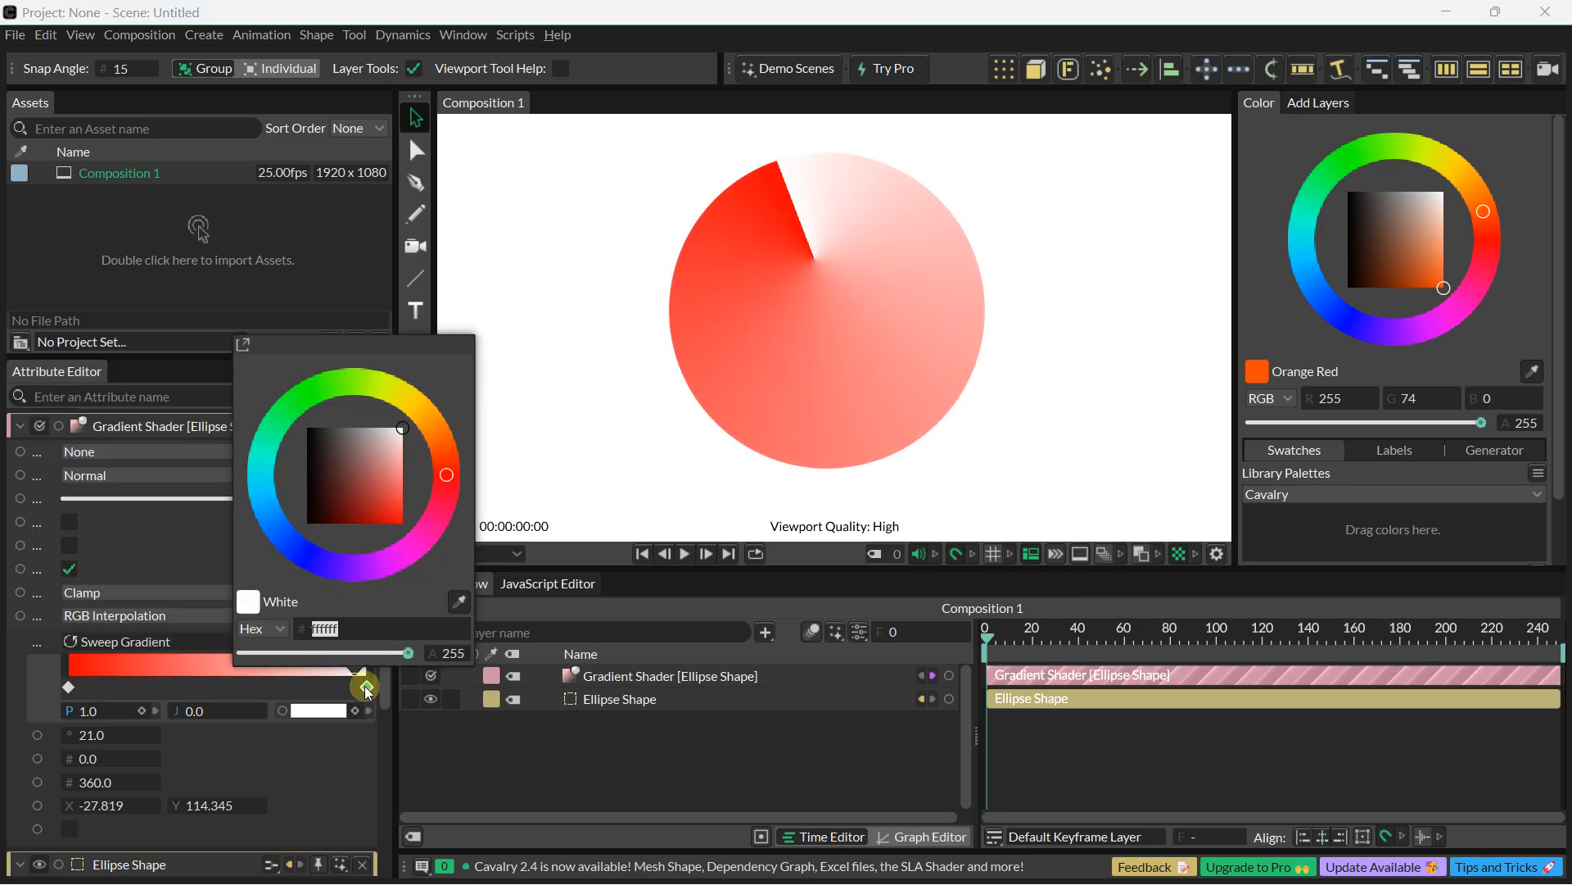
pyautogui.click(414, 391)
pyautogui.moveTo(389, 466); pyautogui.dragTo(445, 571)
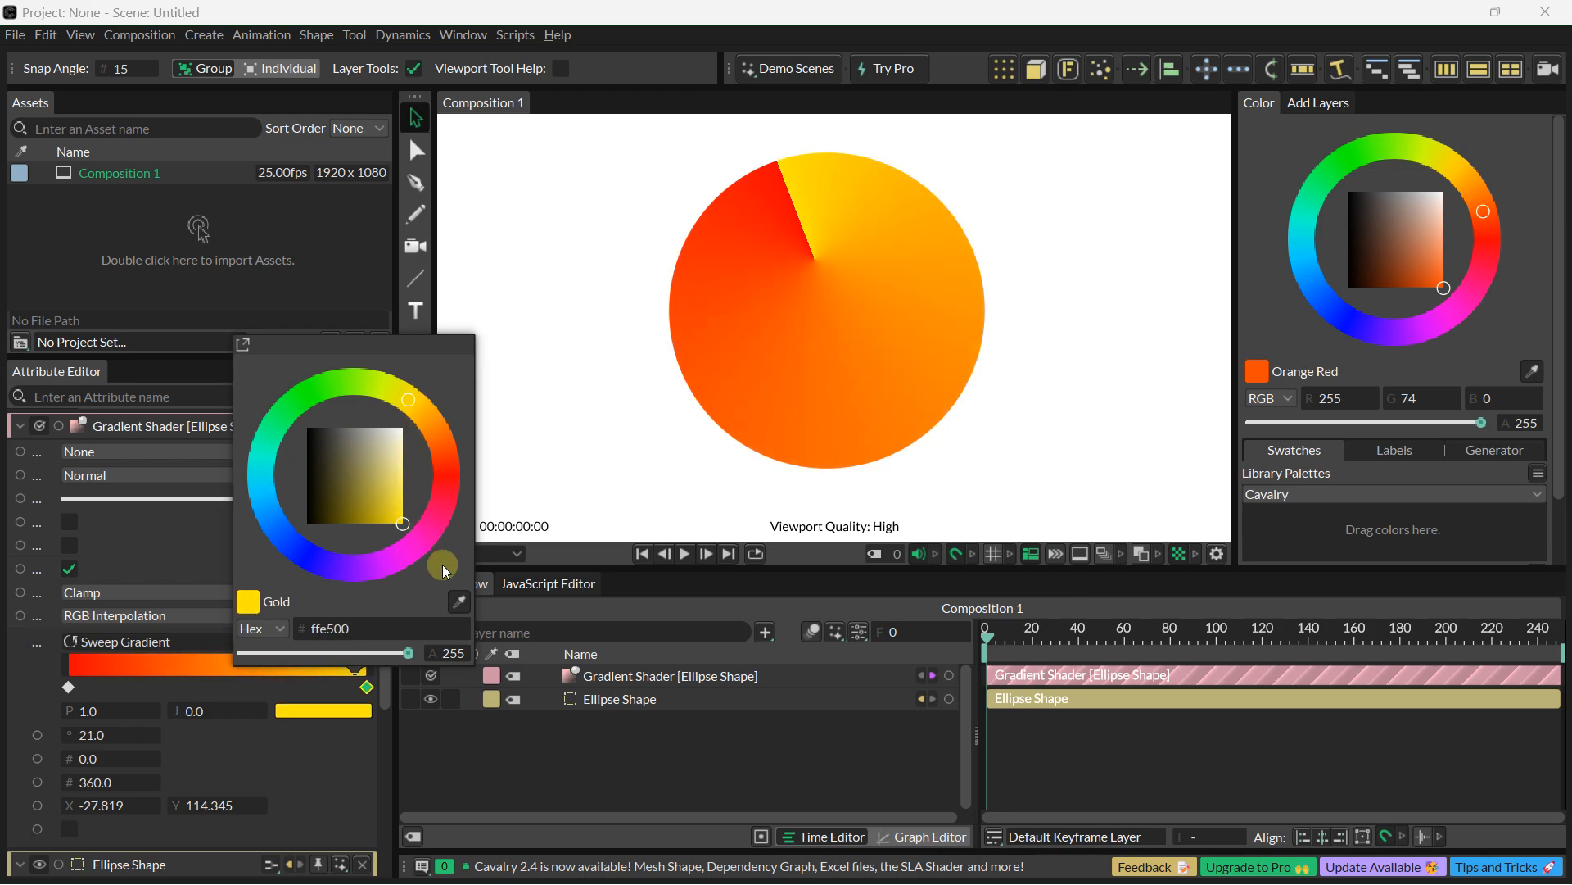
pyautogui.click(236, 681)
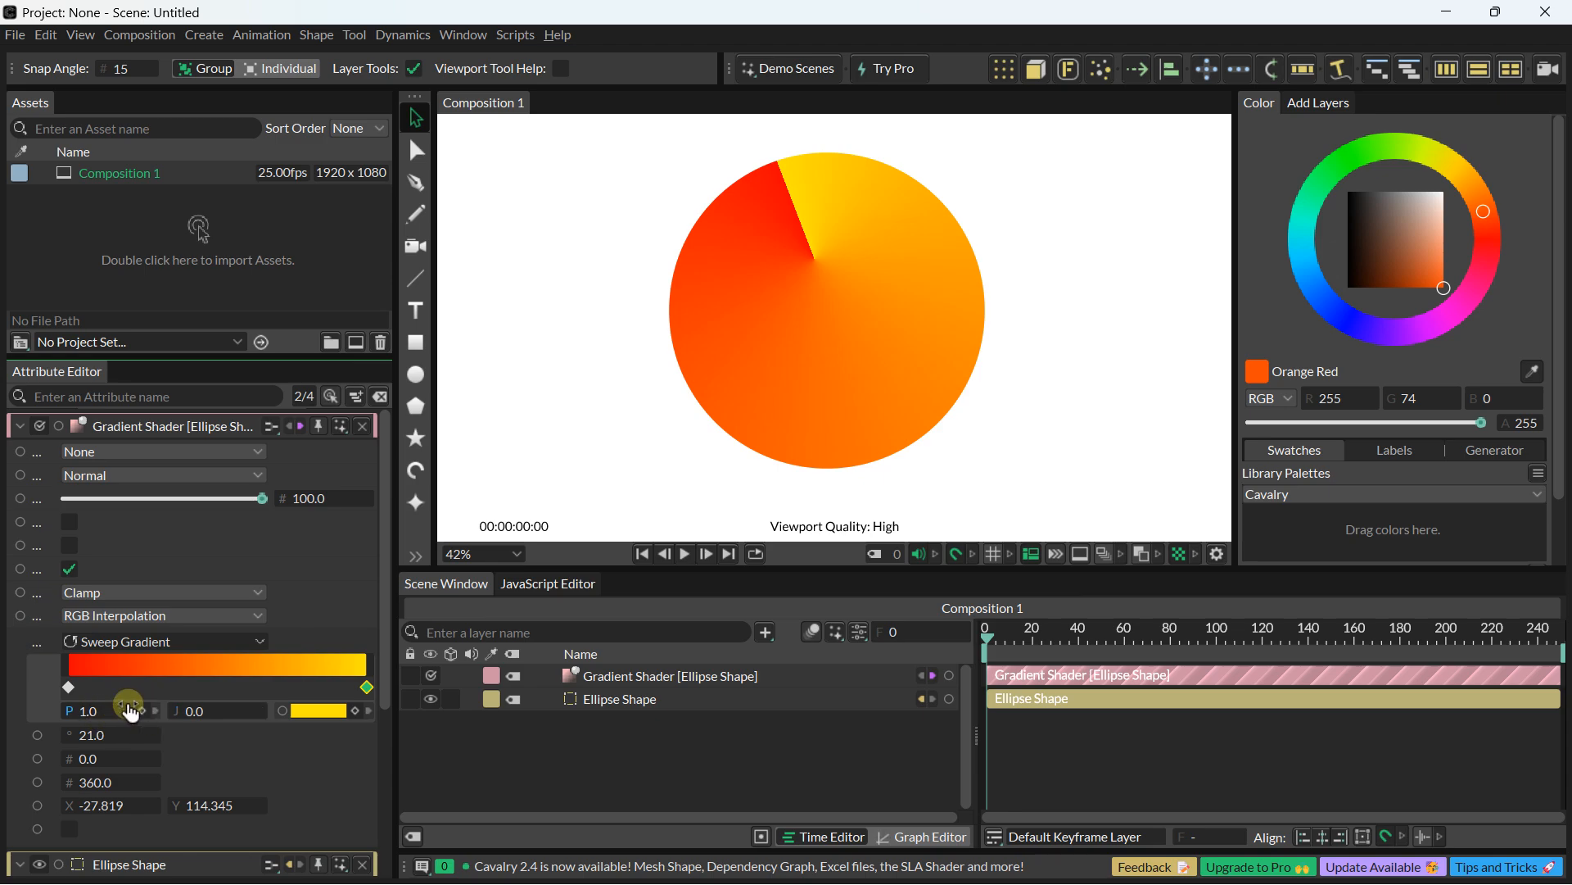
# Step: Set the sweep gradient's rotation to 194° with start angle 0, and keyframe the gold stop's position of 1.0 at frame 0
pyautogui.moveTo(128, 708)
pyautogui.mouseDown()
pyautogui.moveTo(5, 711)
pyautogui.moveTo(156, 700)
pyautogui.mouseUp()
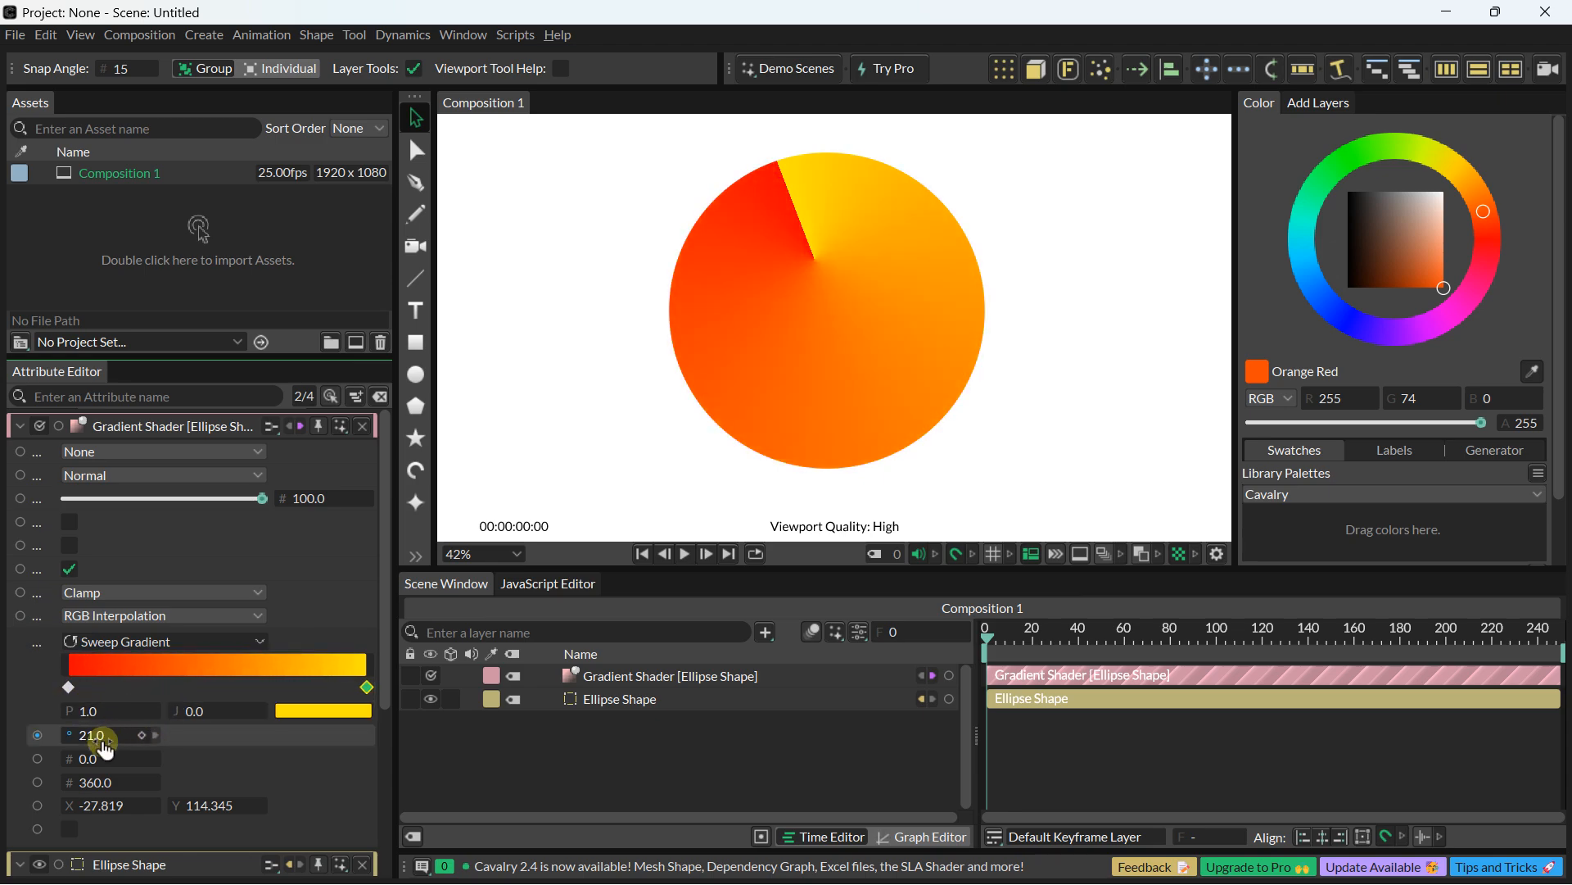
pyautogui.moveTo(97, 742); pyautogui.dragTo(278, 746)
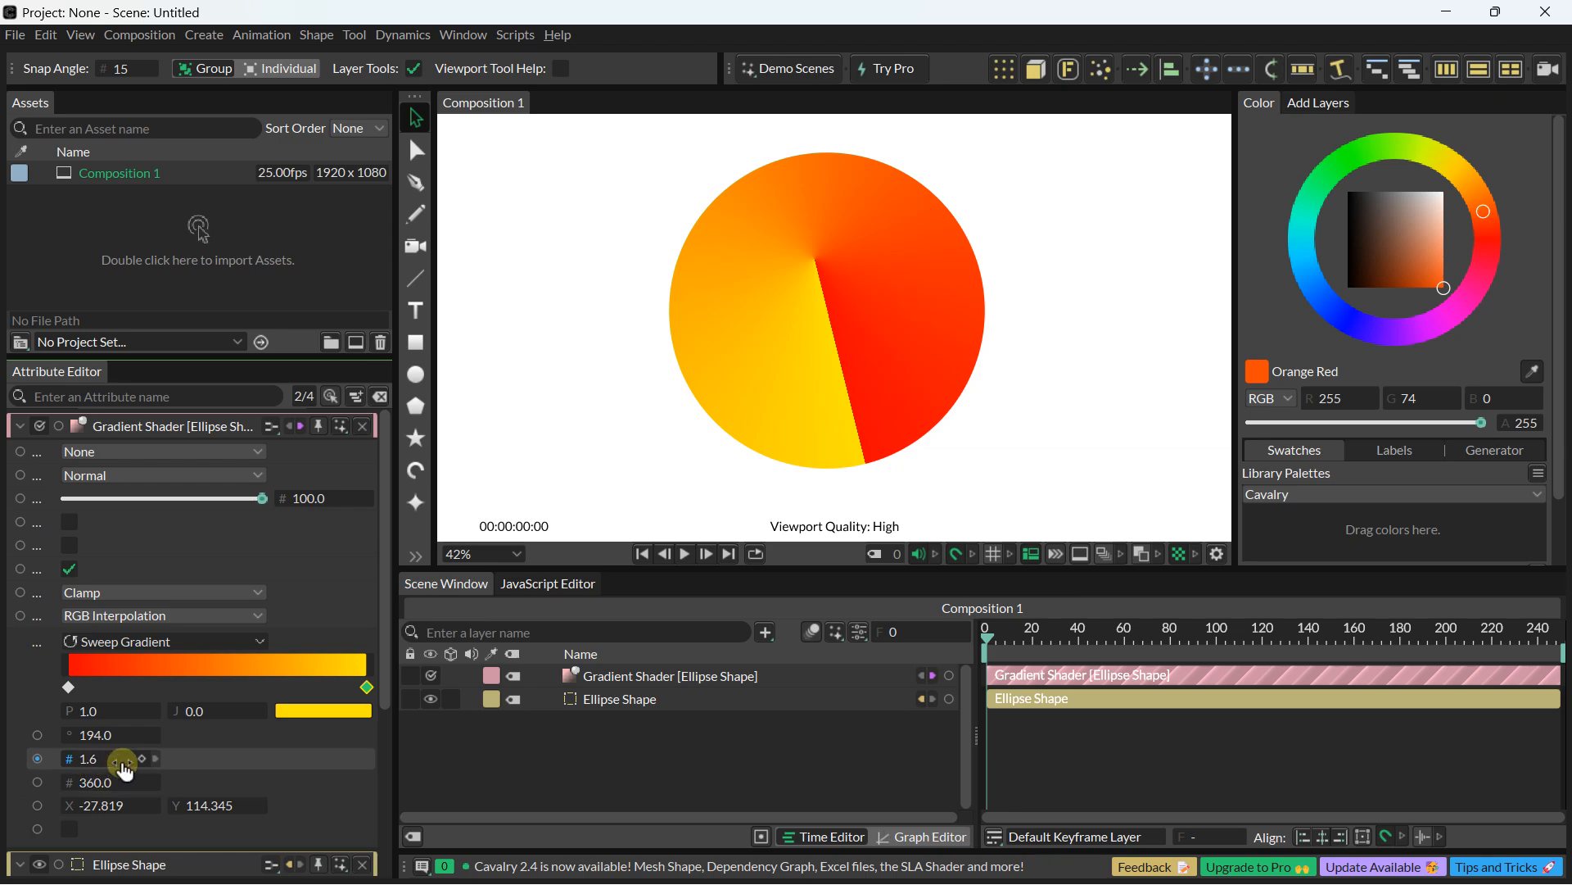
pyautogui.moveTo(122, 758)
pyautogui.mouseDown()
pyautogui.moveTo(218, 760)
pyautogui.moveTo(119, 777)
pyautogui.mouseUp()
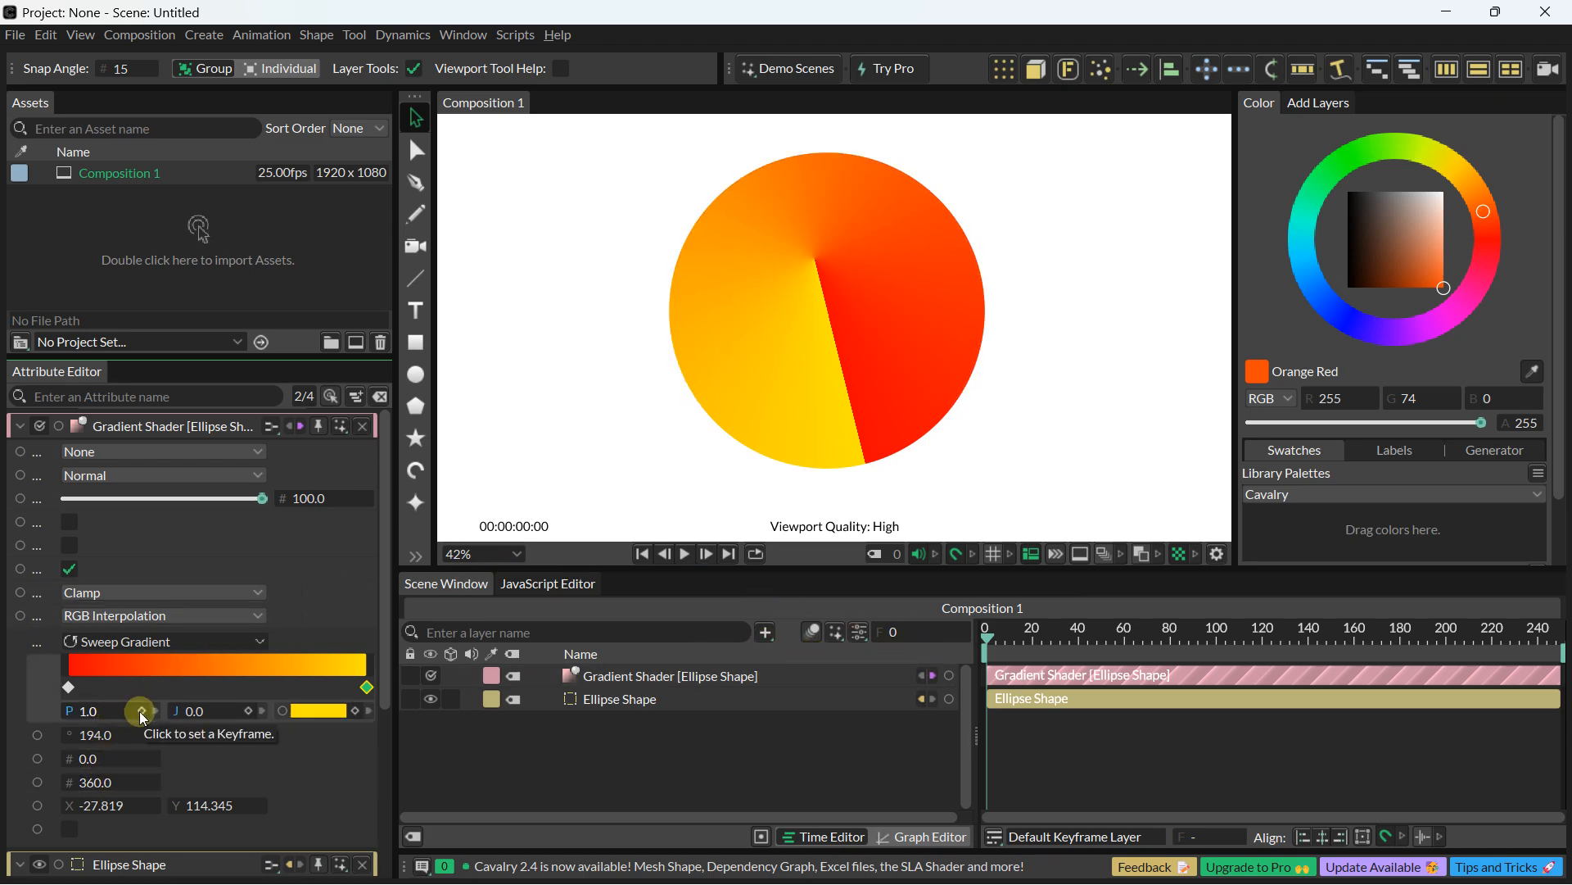
pyautogui.click(142, 717)
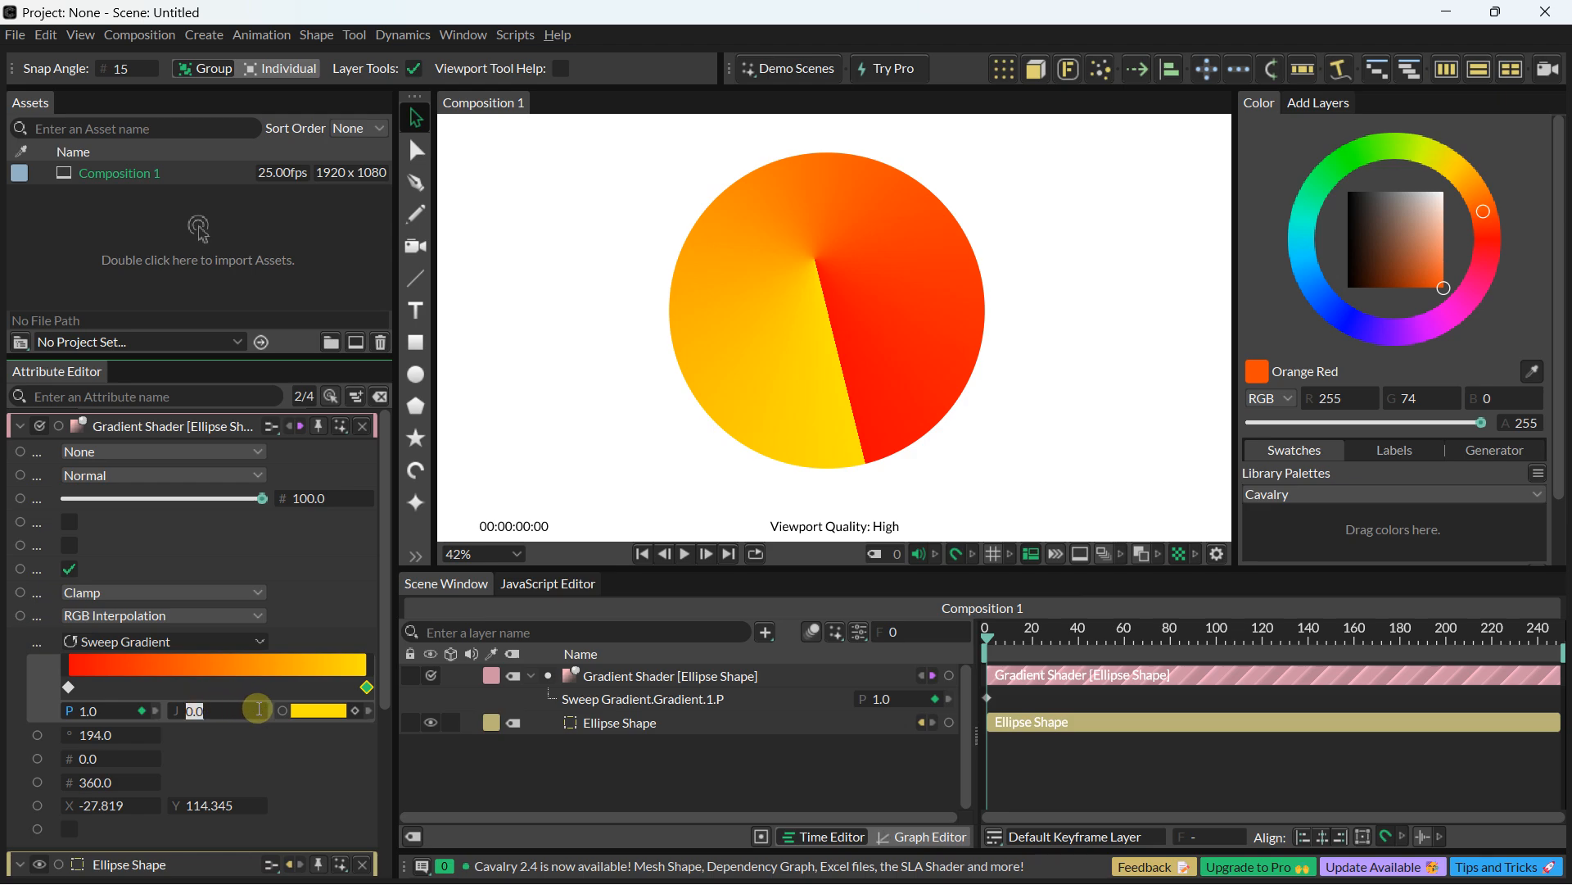
# Step: Keyframe the sweep gradient's rotation, start angle, end angle and both X and Y offsets at frame 0
pyautogui.click(143, 736)
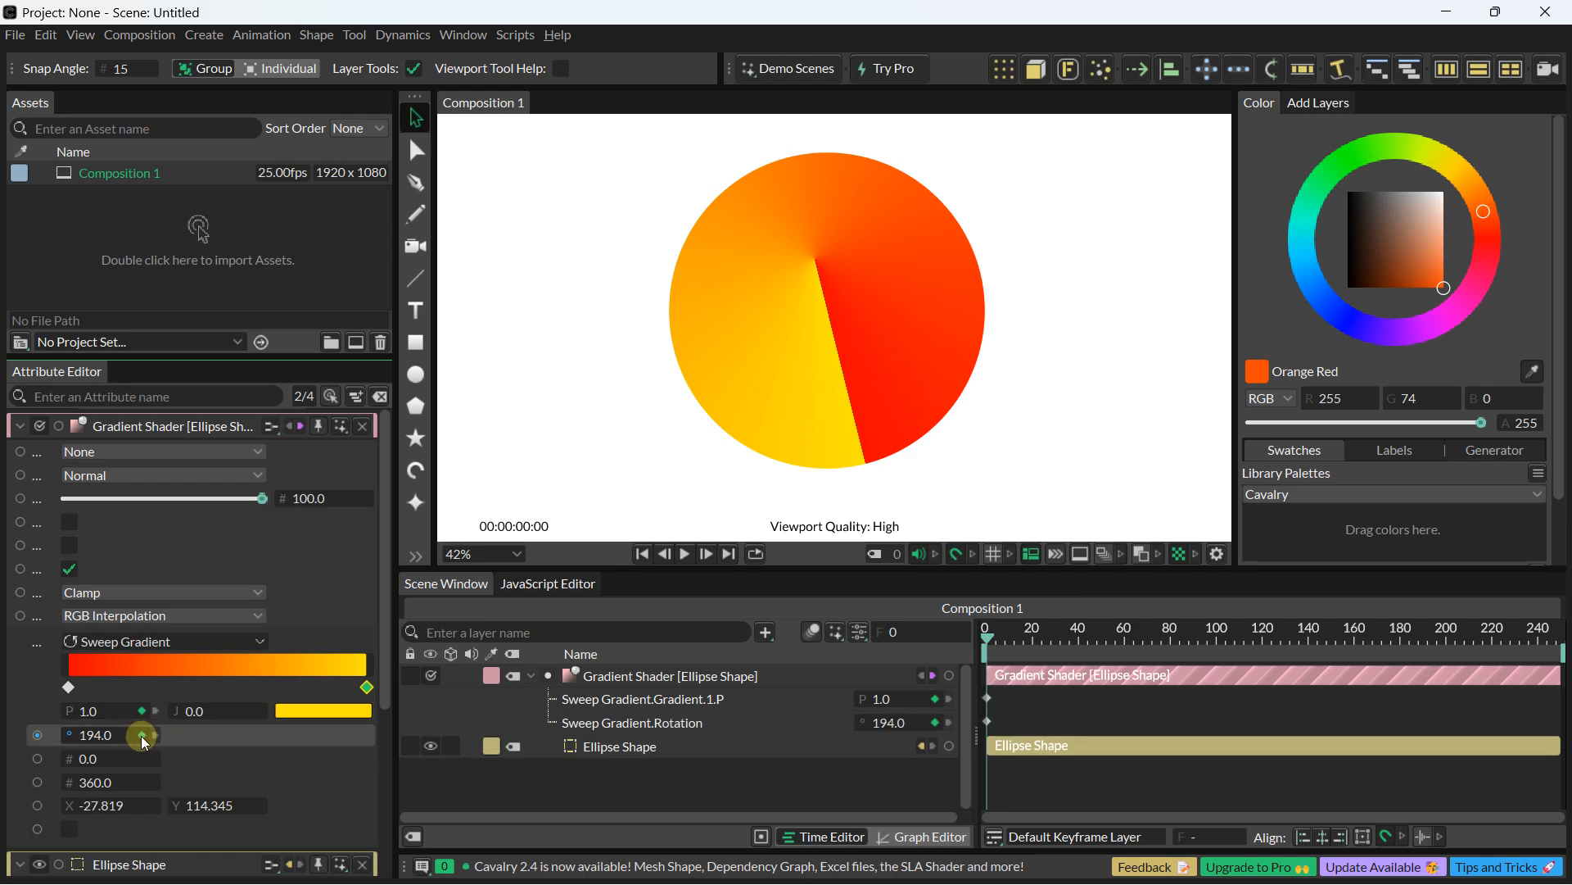
pyautogui.click(142, 758)
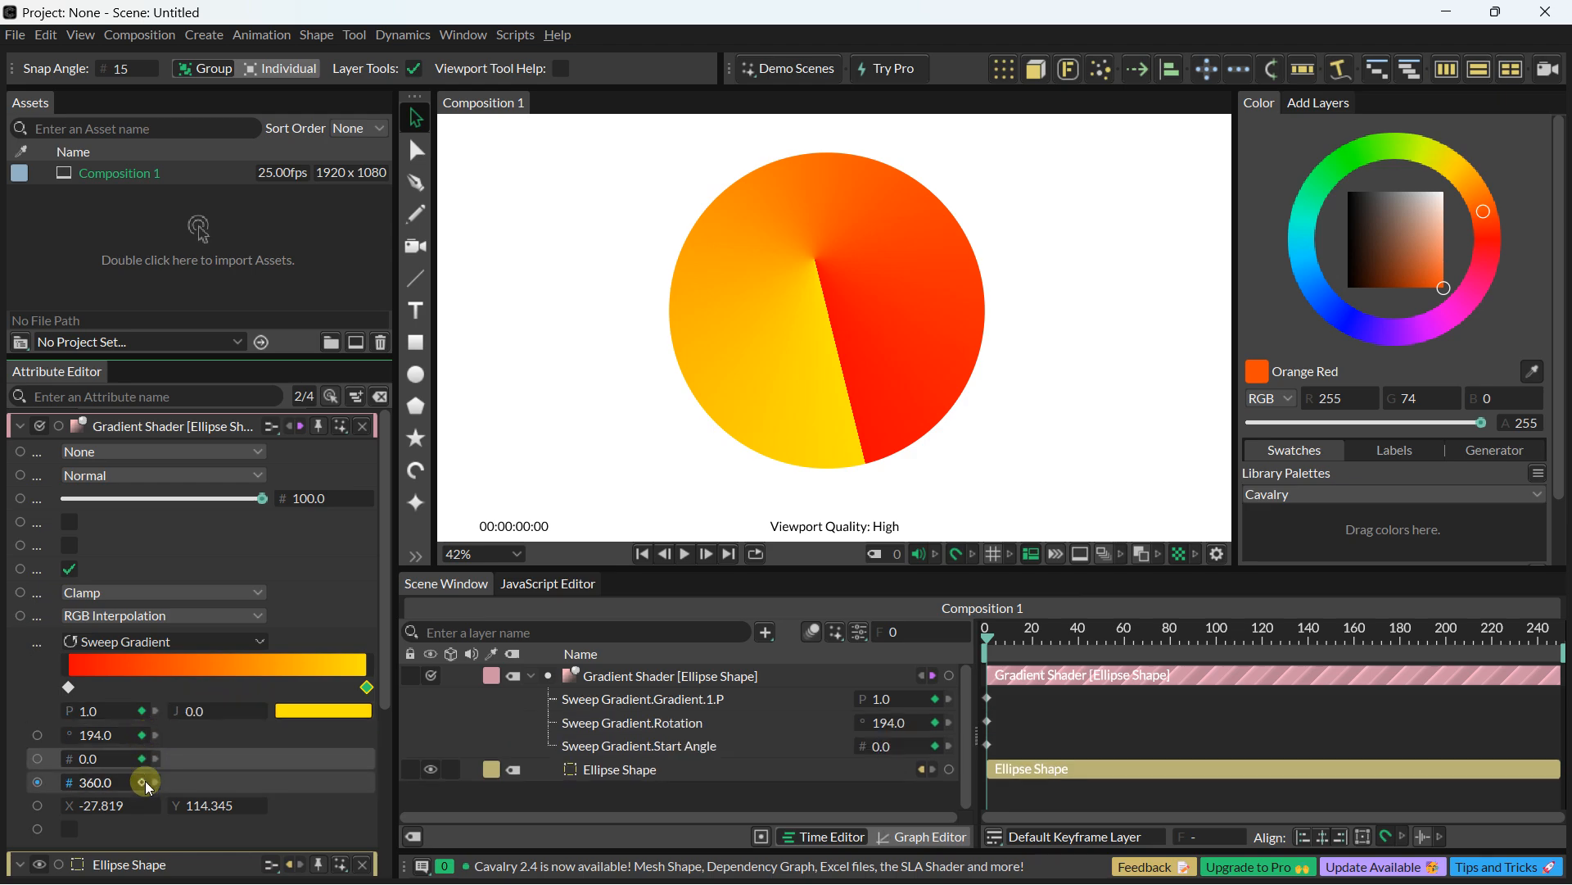
pyautogui.click(145, 781)
pyautogui.click(143, 805)
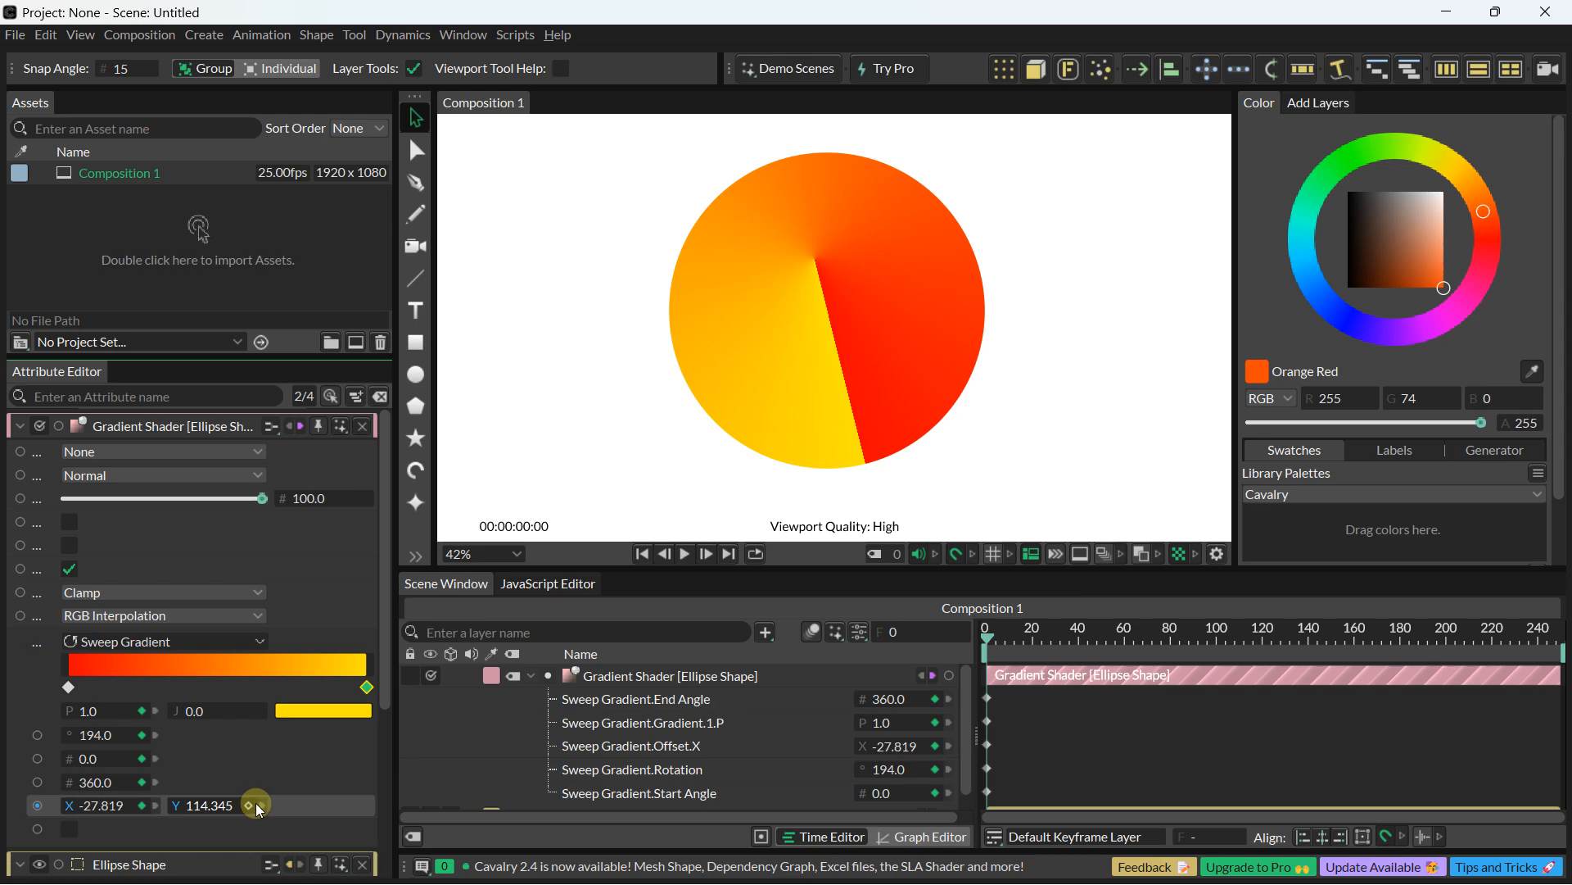
pyautogui.click(115, 735)
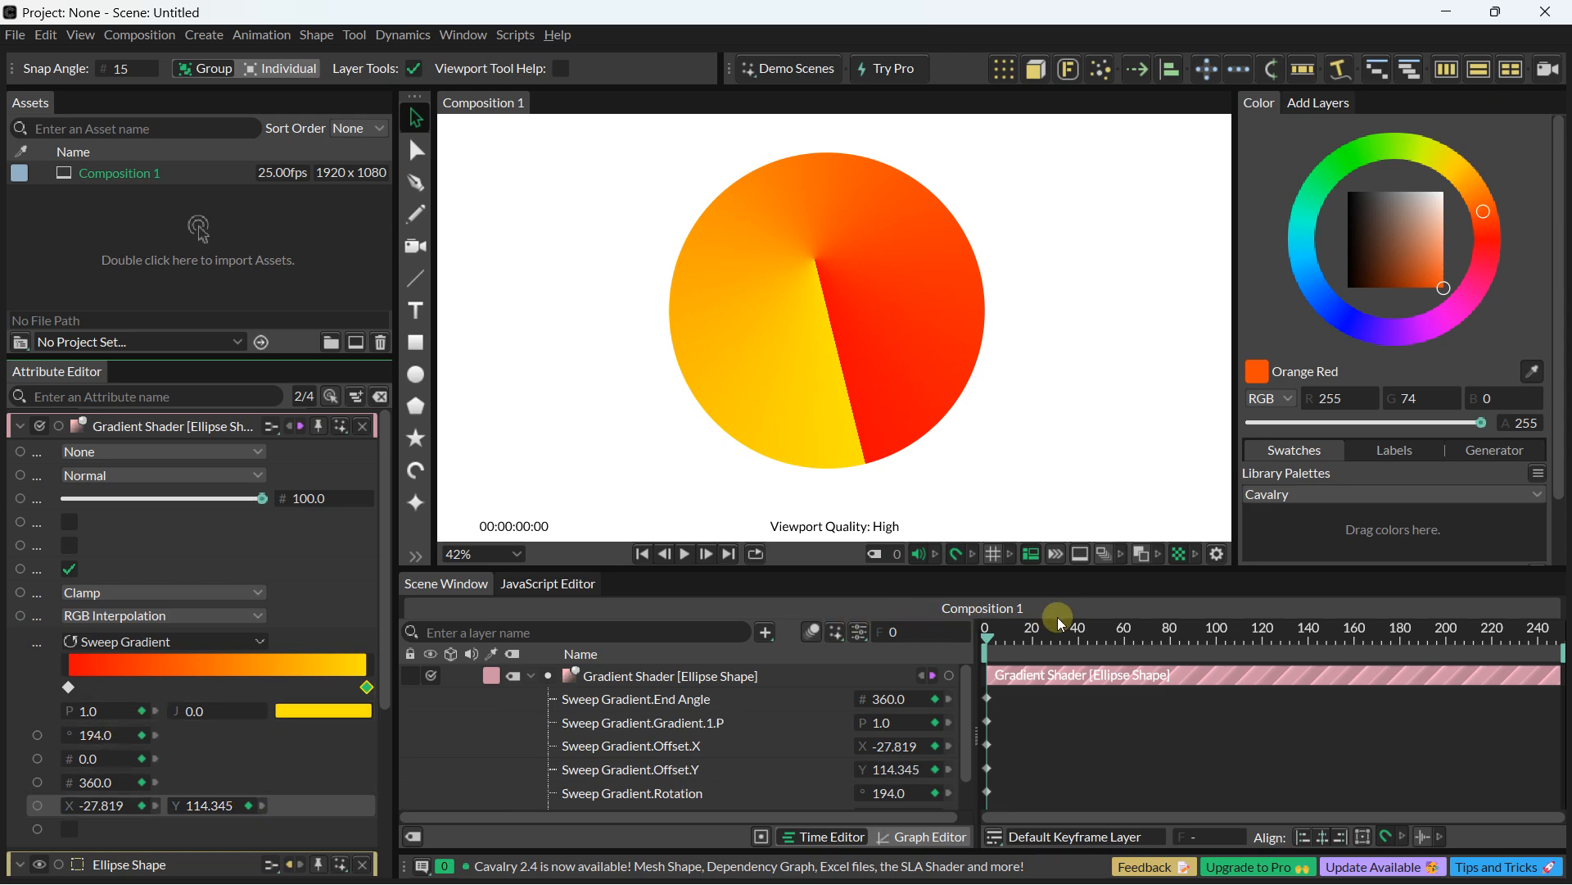
# Step: At frame 40, keyframe the gold stop's position at 0.19 and the sweep gradient's rotation at 482°
pyautogui.moveTo(984, 639); pyautogui.dragTo(1079, 639)
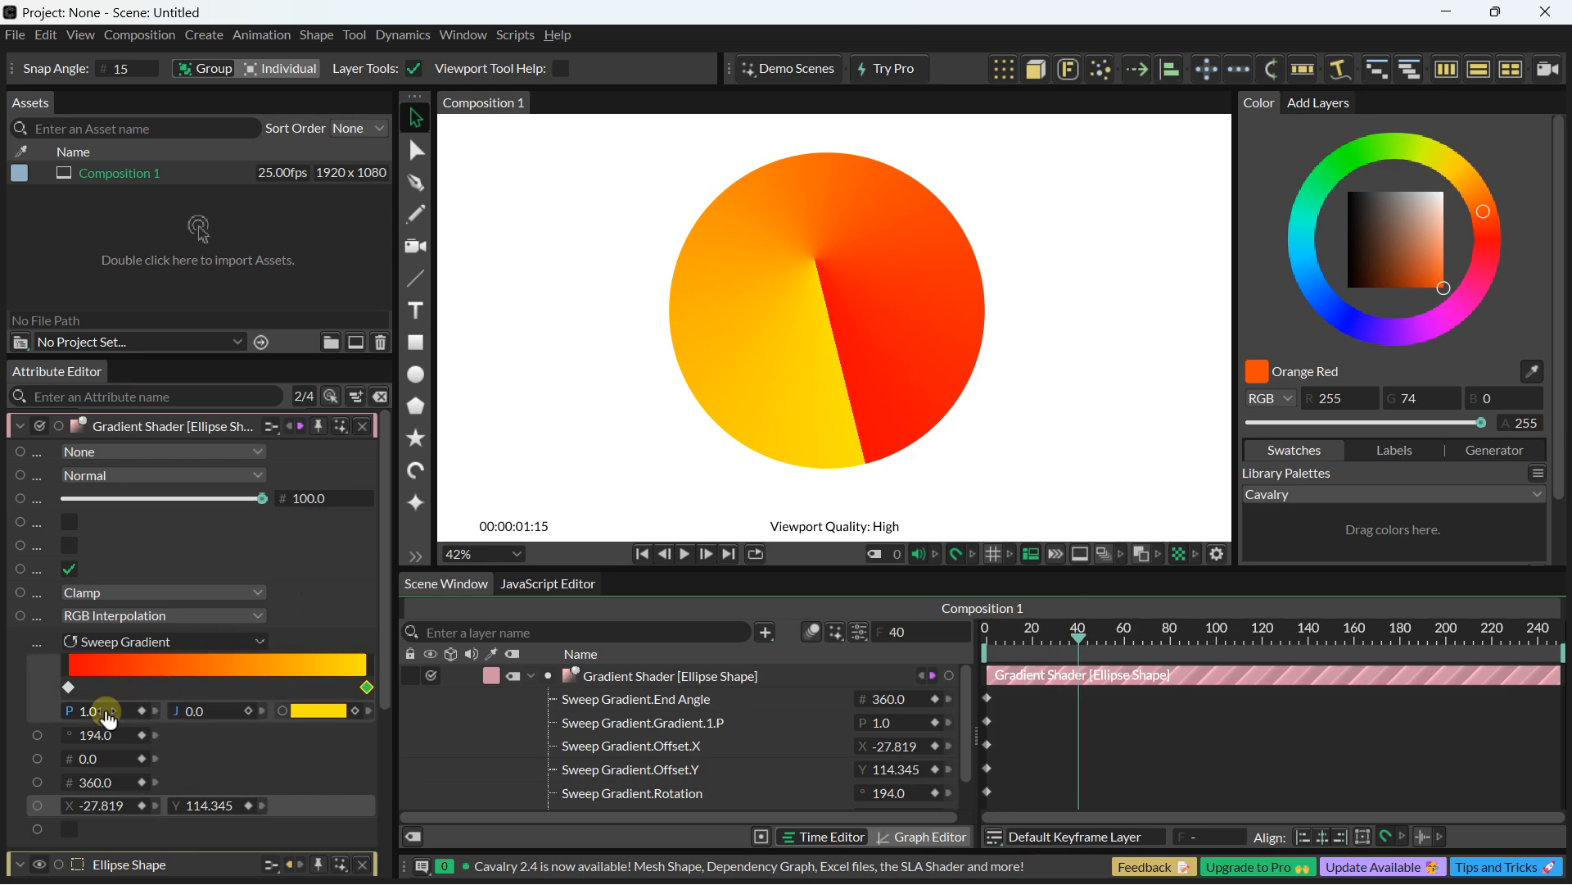
pyautogui.moveTo(71, 710); pyautogui.dragTo(13, 698)
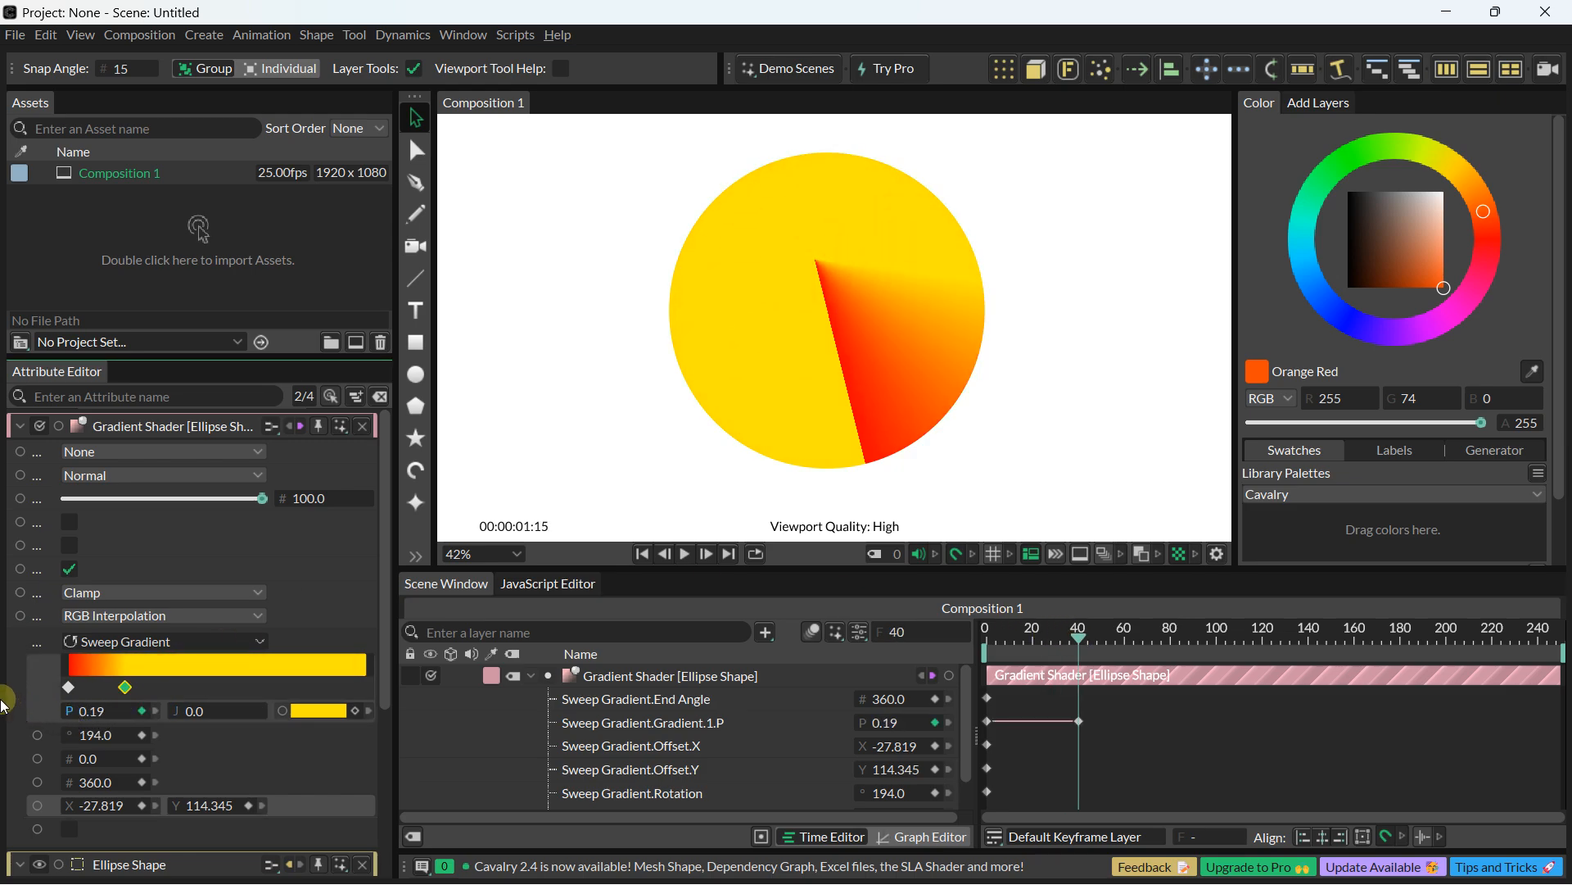
pyautogui.moveTo(82, 735); pyautogui.dragTo(387, 659)
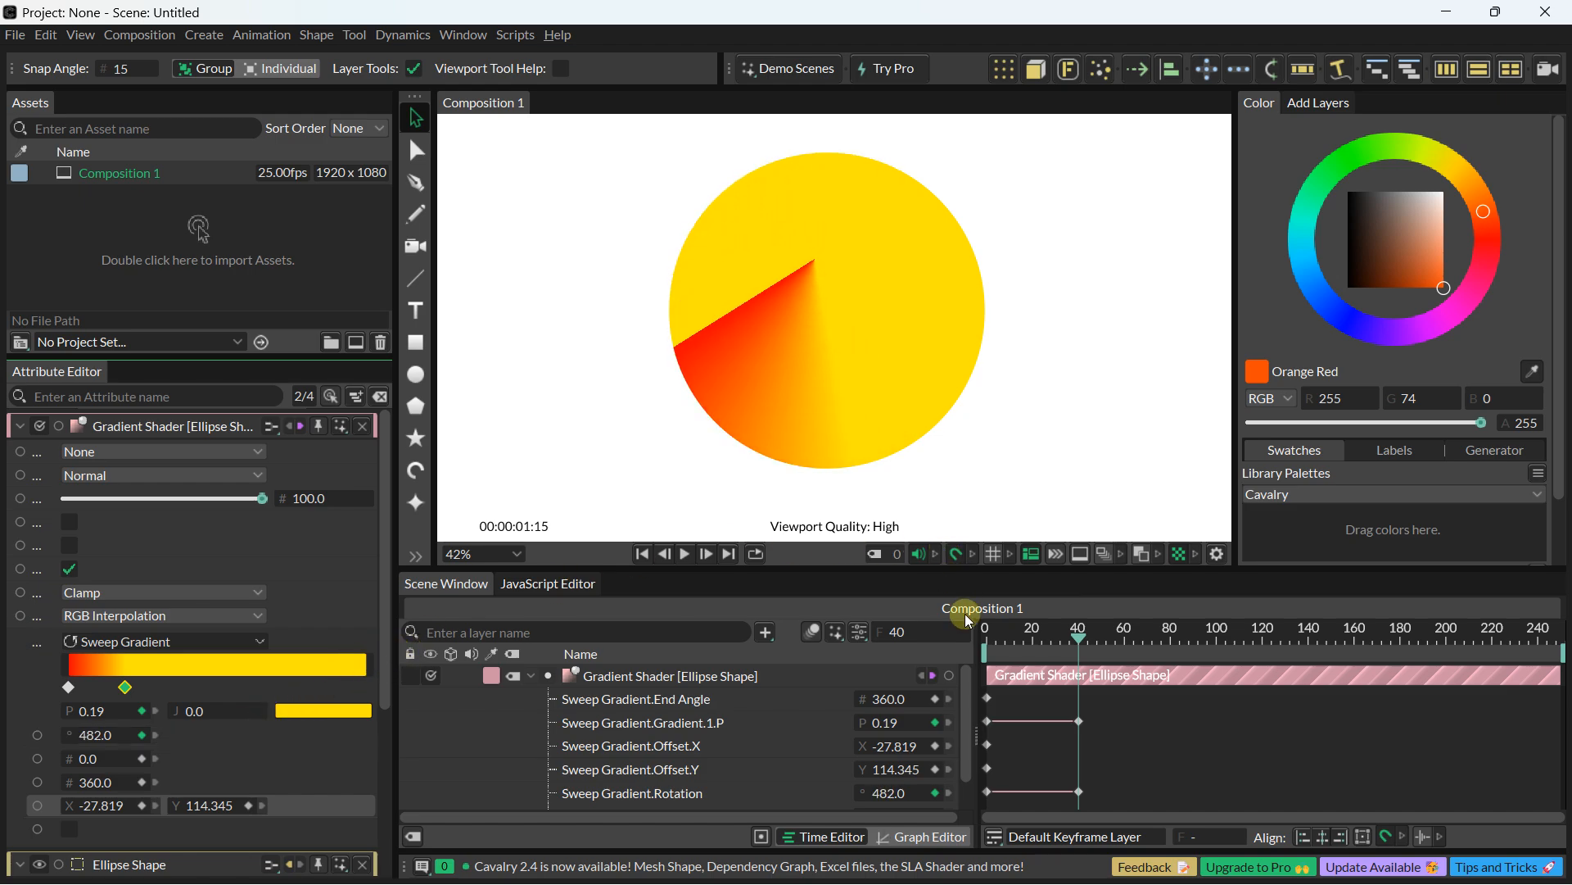
# Step: Play the sweep gradient animation from the first frame twice to review the keyframes up to frame 40
pyautogui.click(643, 555)
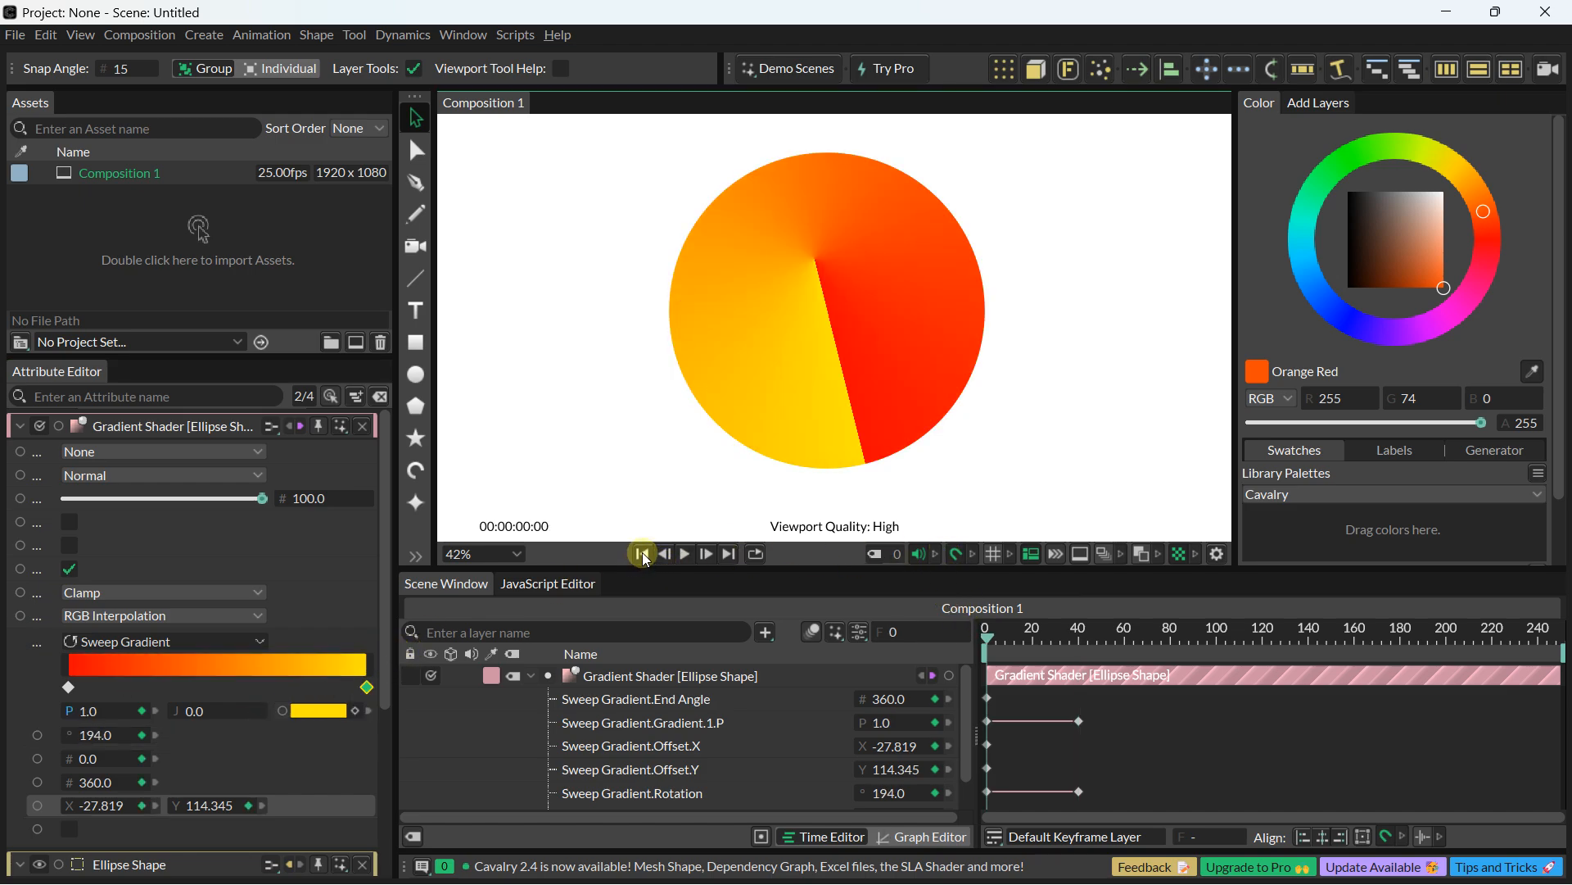
pyautogui.click(684, 555)
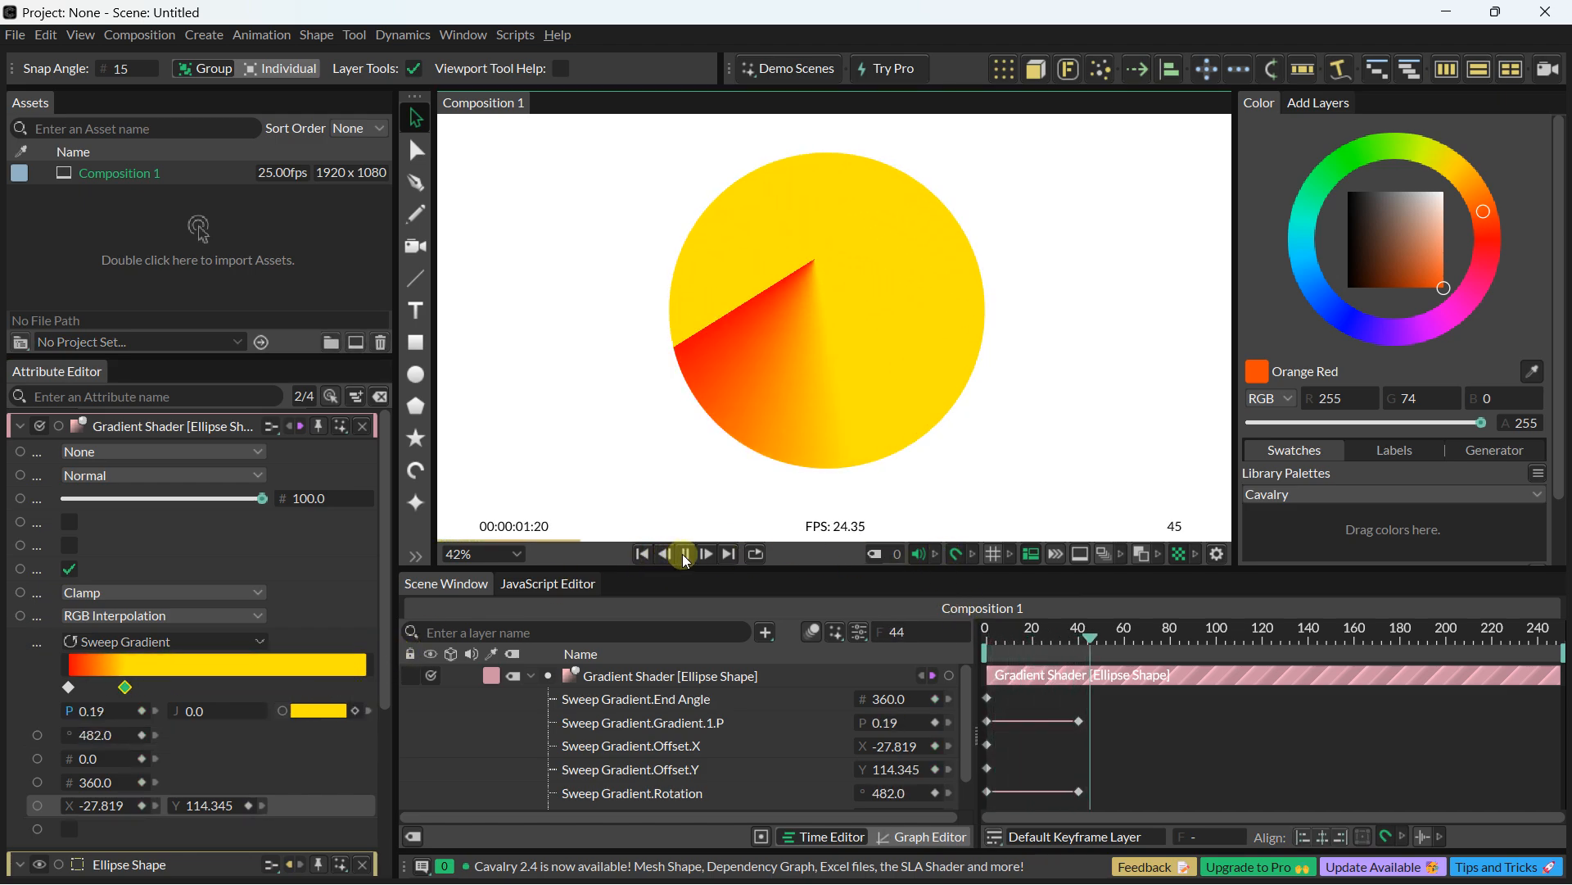
pyautogui.click(685, 555)
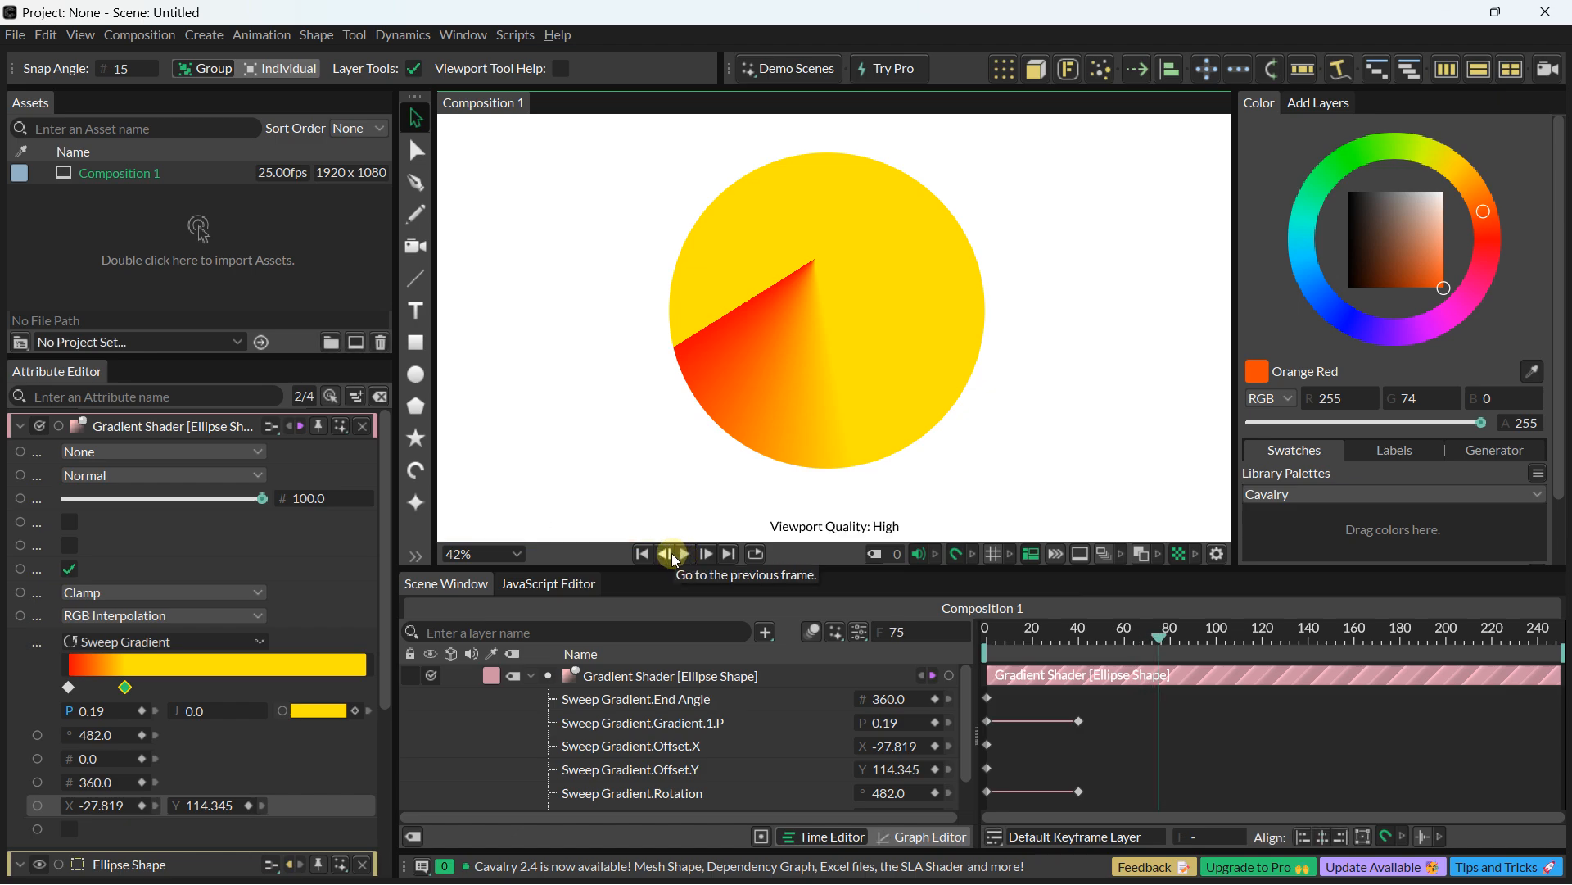
pyautogui.click(640, 554)
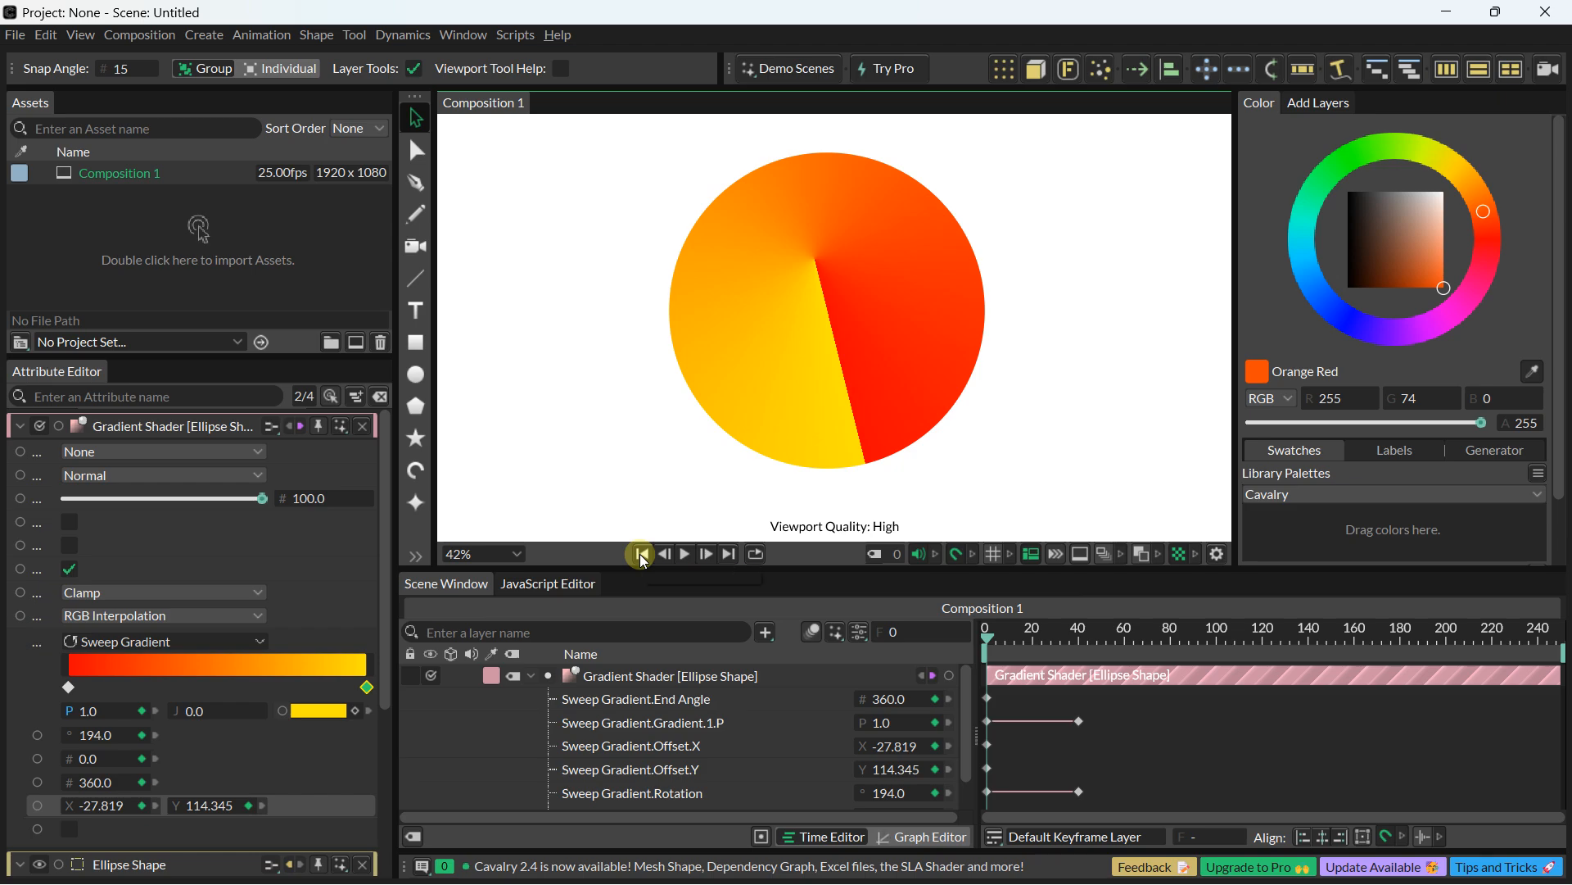
pyautogui.click(684, 554)
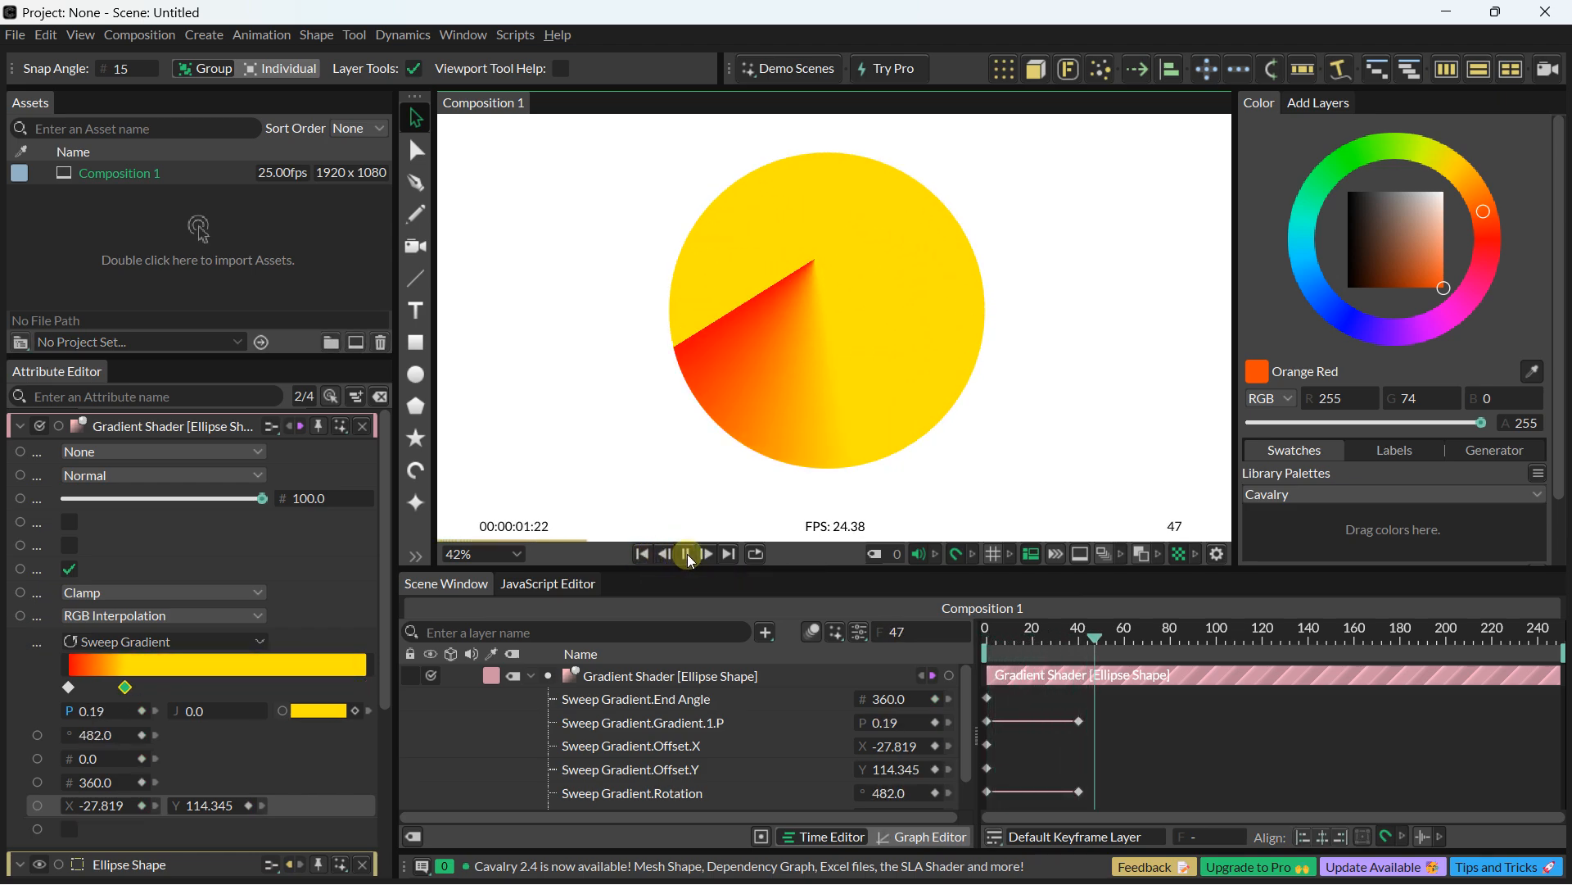
pyautogui.click(686, 553)
# Step: At frame 80, keyframe end angle 358.7, offset X 71.481 and Y 211.645, rotation 598° and gold stop position 0.83
pyautogui.moveTo(1105, 650); pyautogui.dragTo(1171, 647)
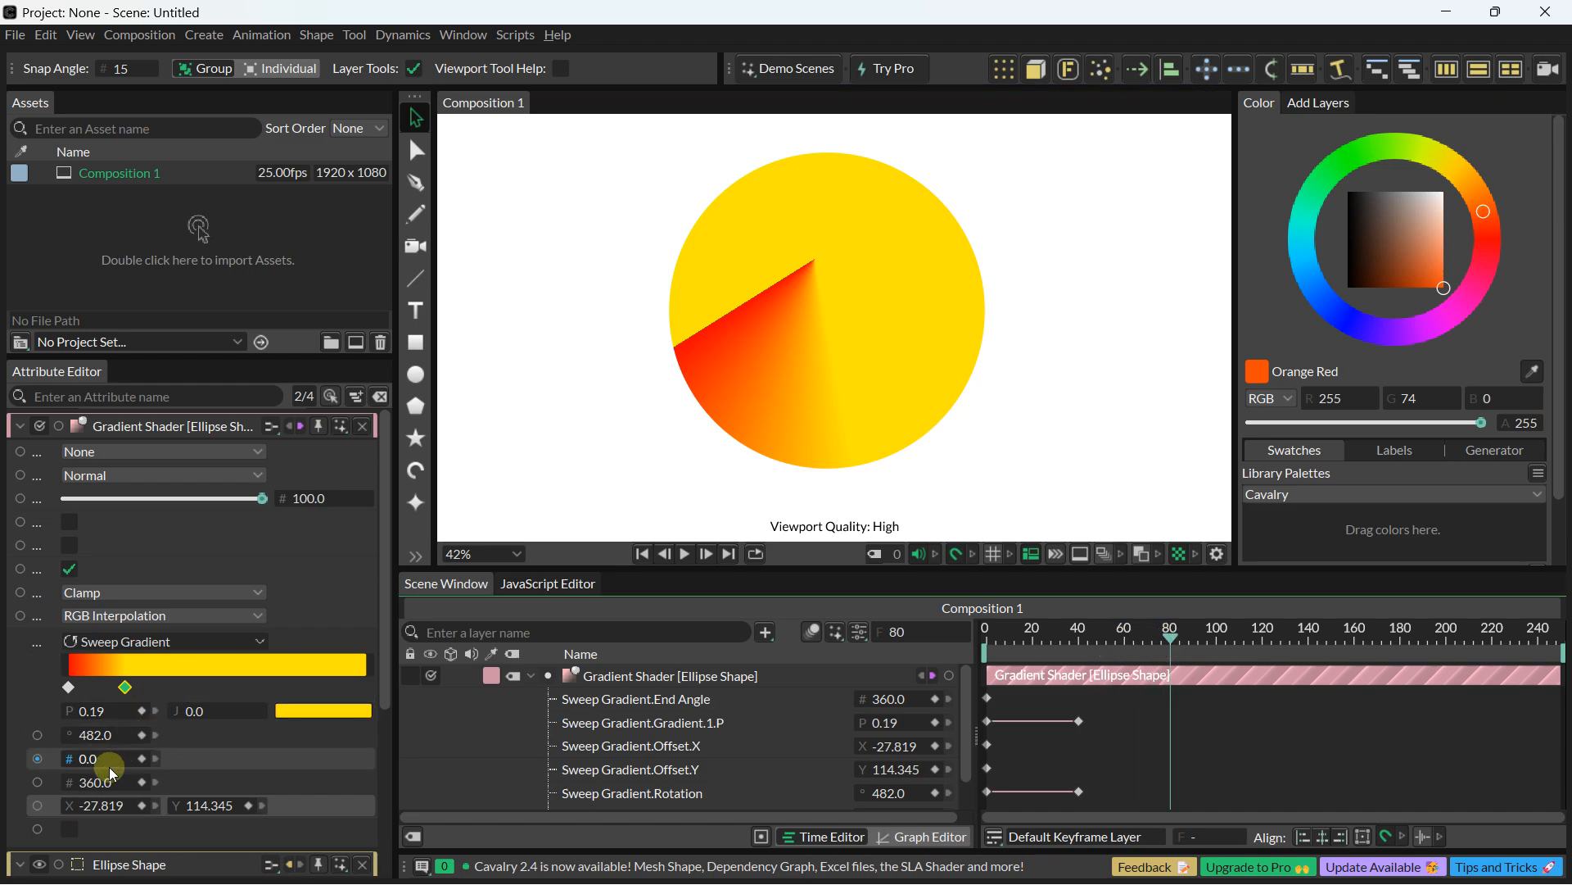
pyautogui.moveTo(93, 784); pyautogui.dragTo(469, 686)
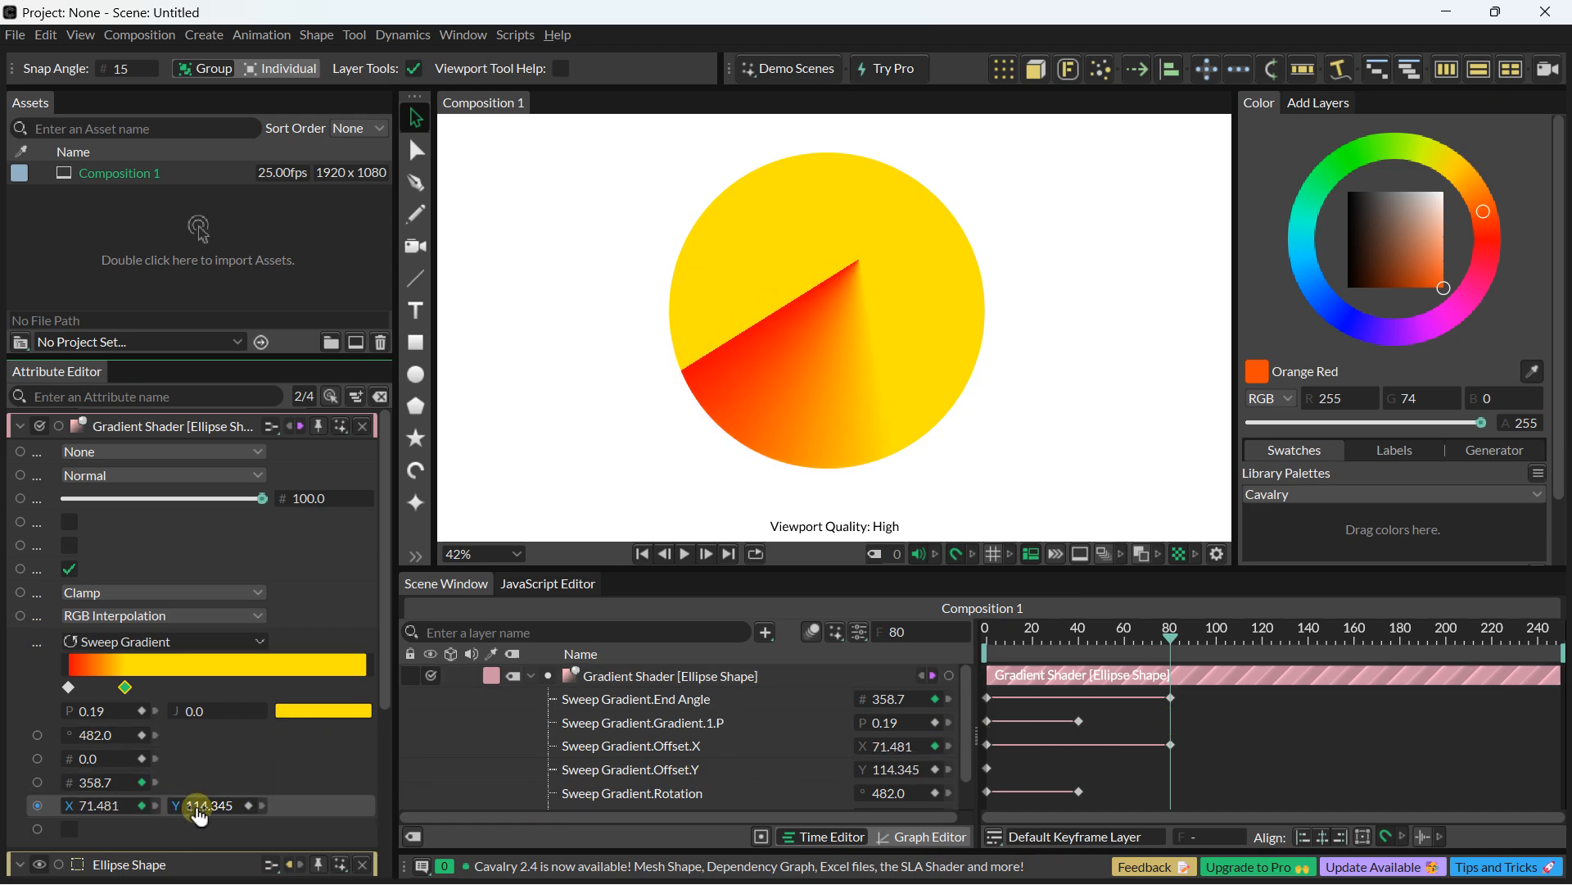
pyautogui.moveTo(204, 804); pyautogui.dragTo(1244, 678)
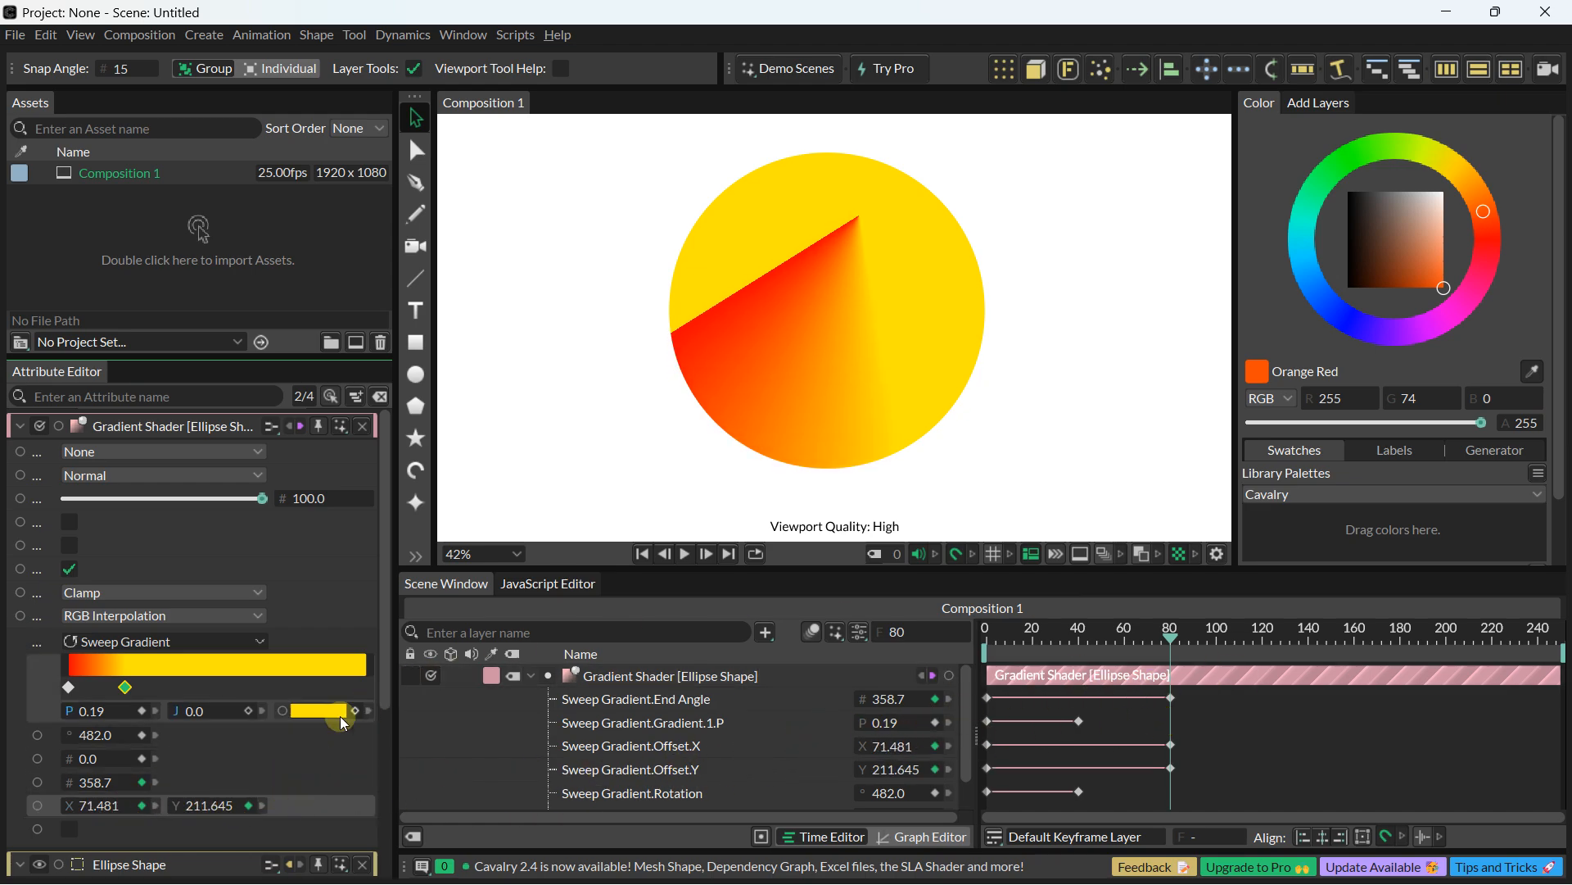
pyautogui.moveTo(95, 735); pyautogui.dragTo(219, 733)
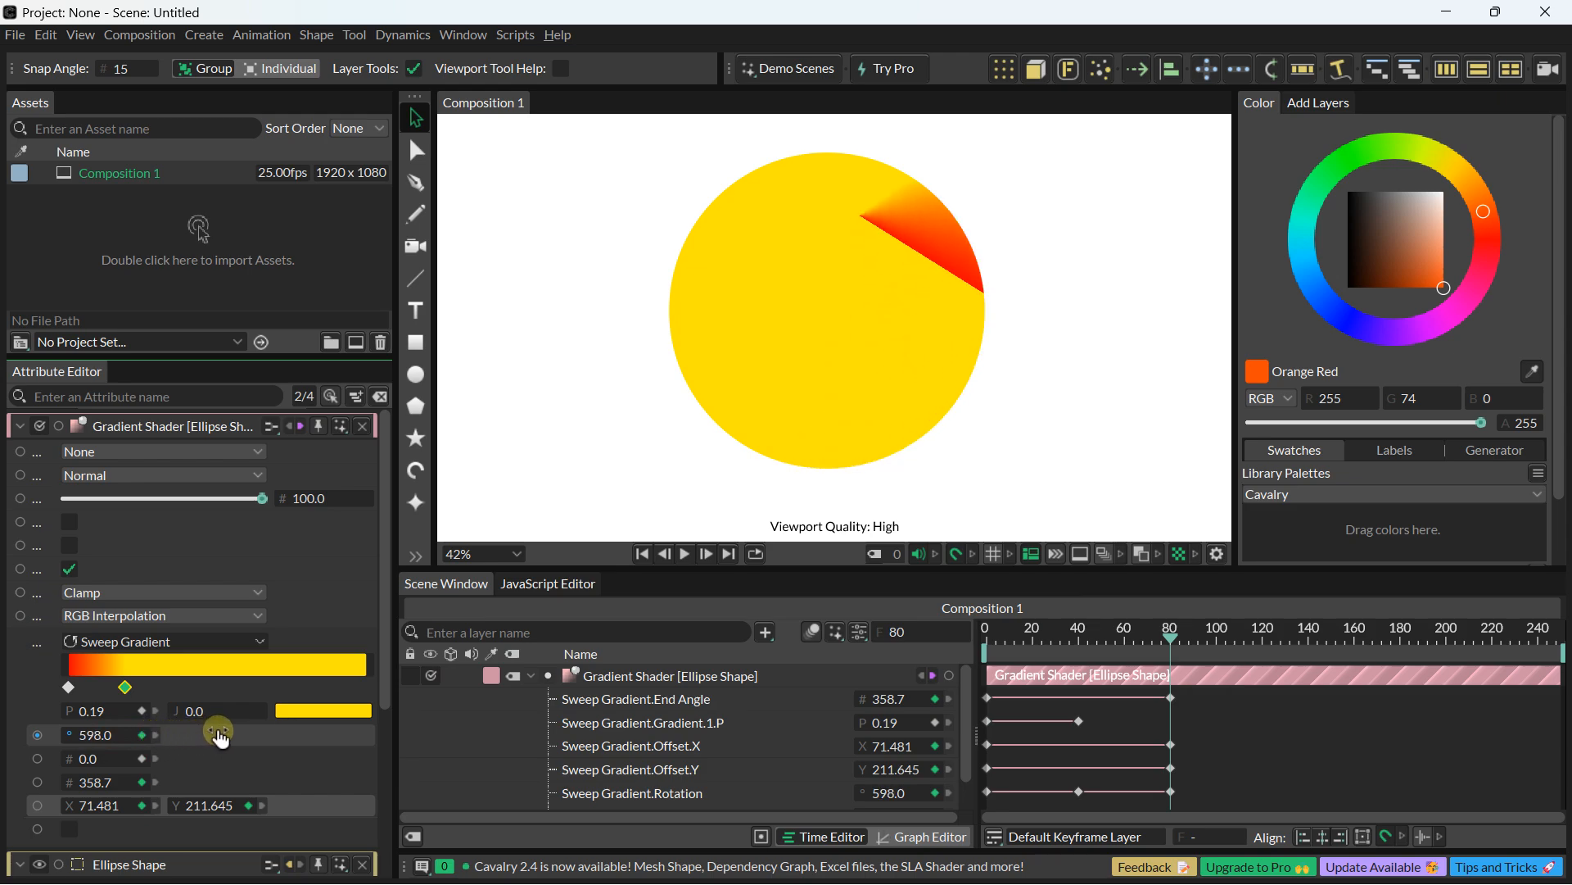
pyautogui.moveTo(113, 719); pyautogui.dragTo(194, 713)
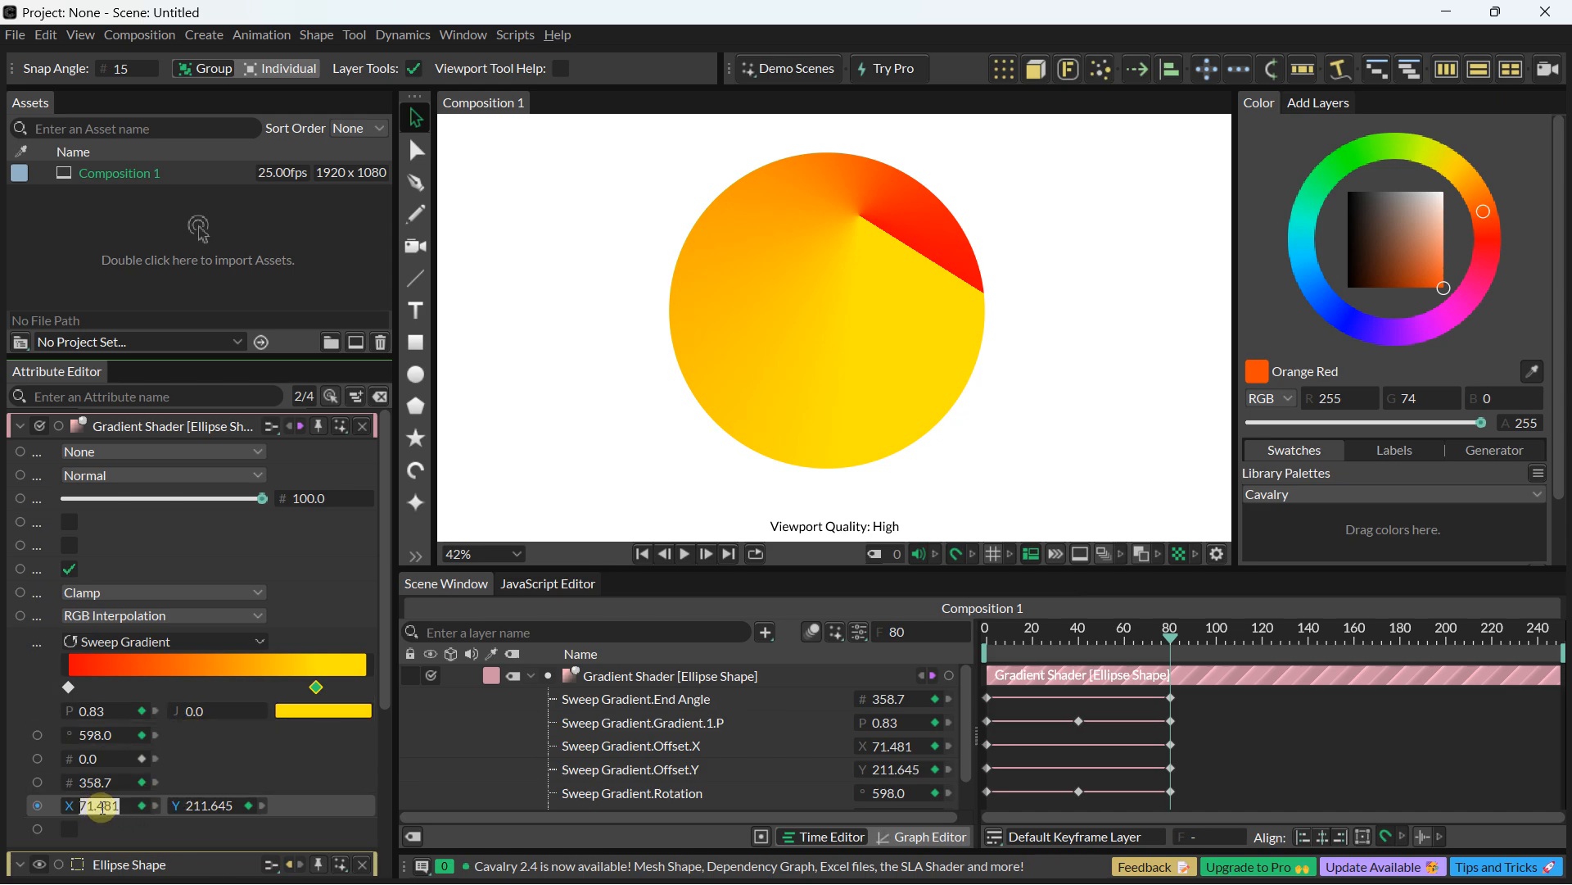
# Step: Set the sweep gradient's X and Y offsets to 0 at frame 80
pyautogui.press('capslock')
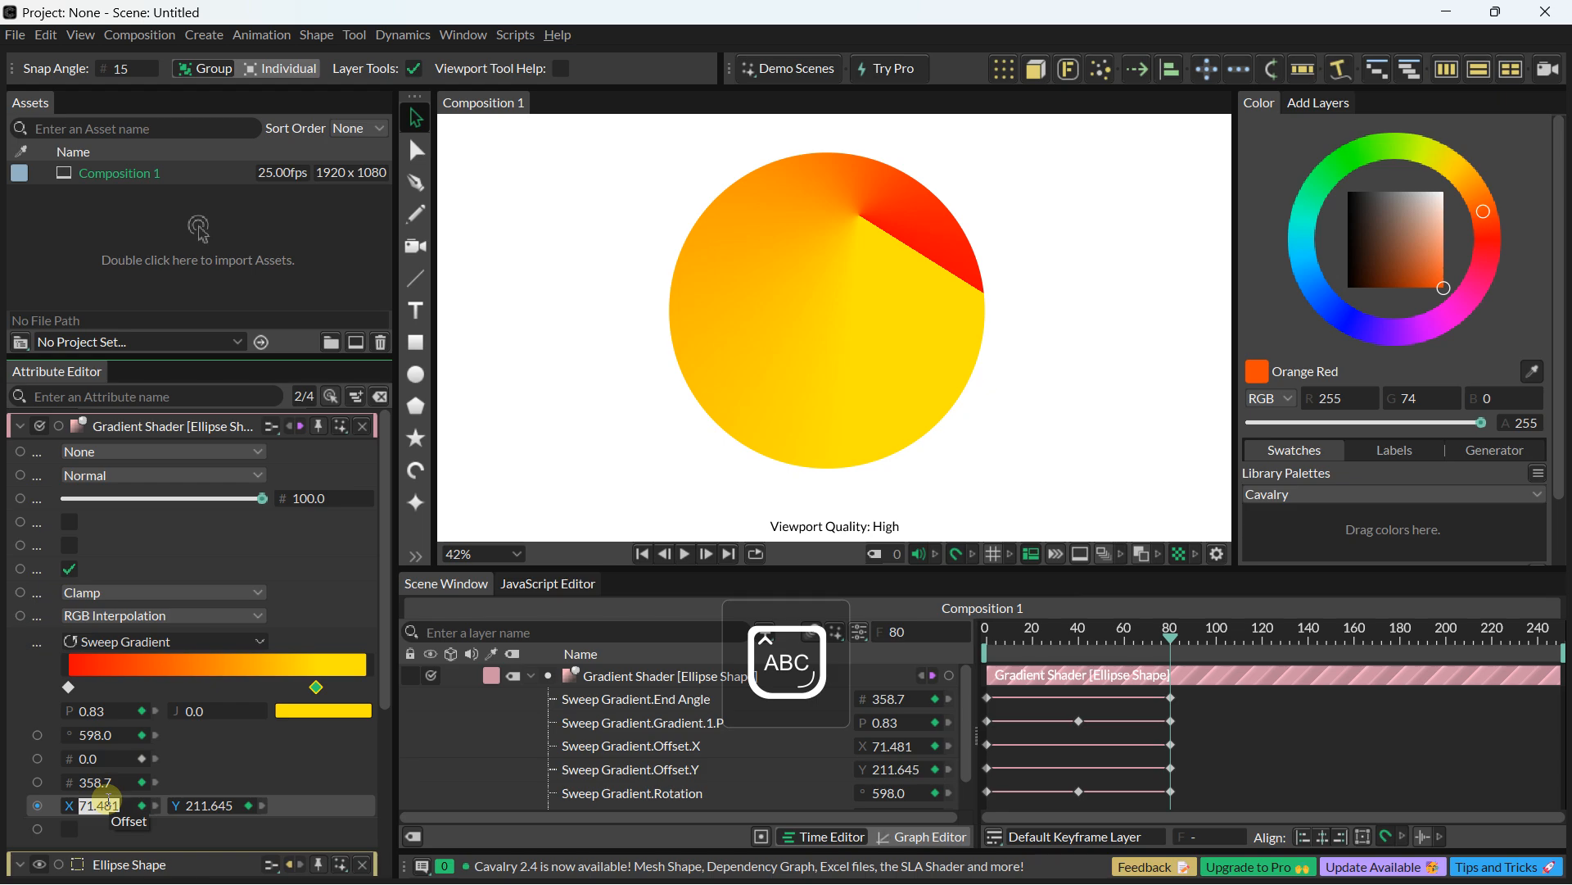
pyautogui.write('0')
pyautogui.press('Return')
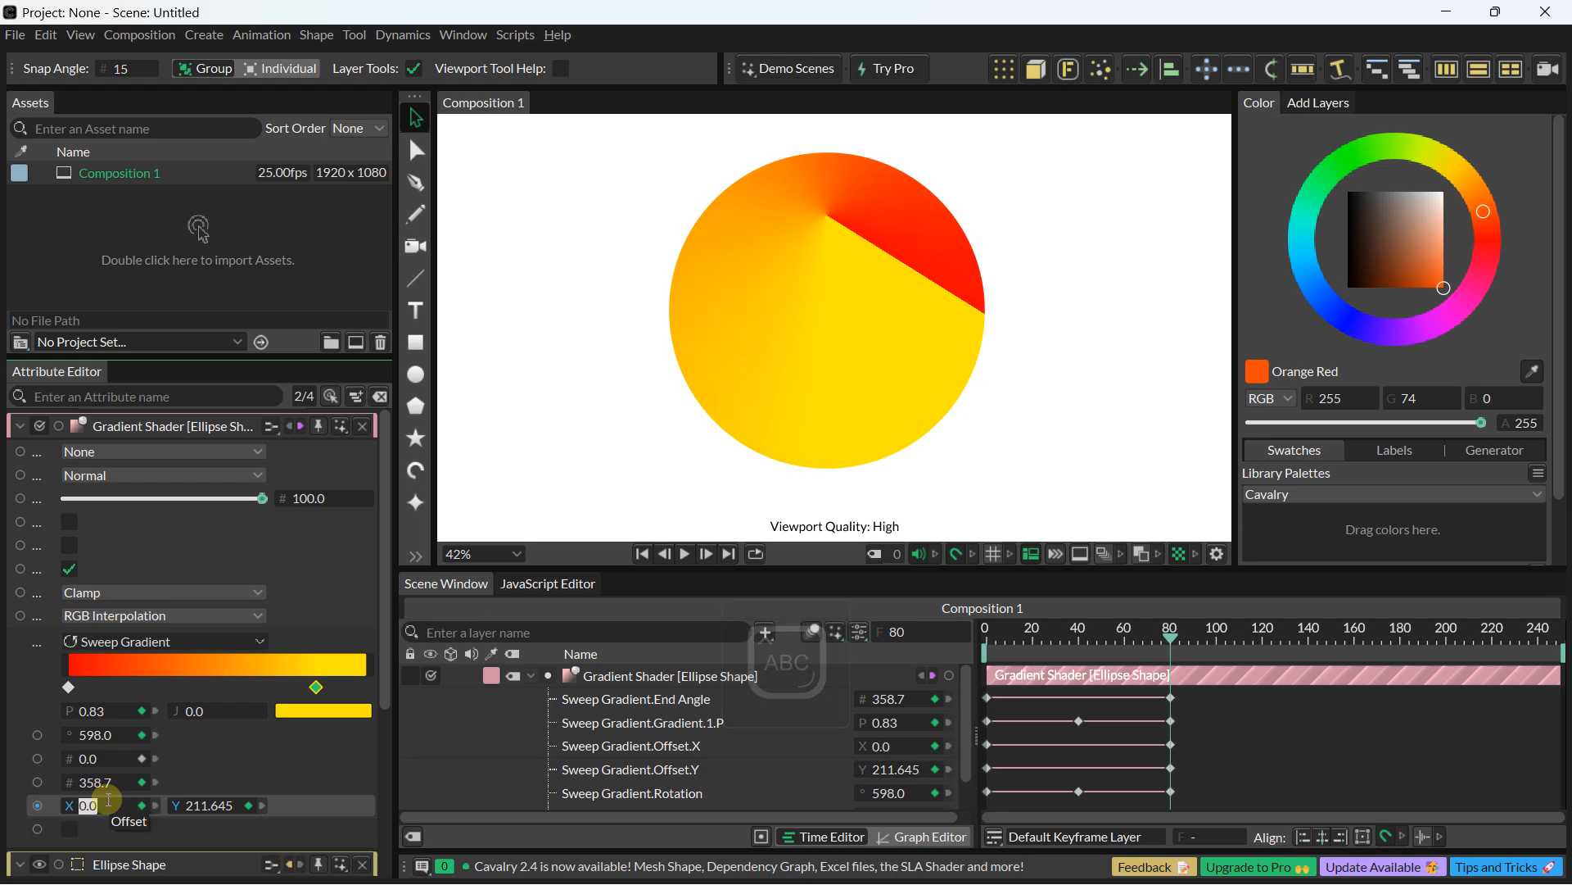
pyautogui.click(192, 804)
pyautogui.press('Return')
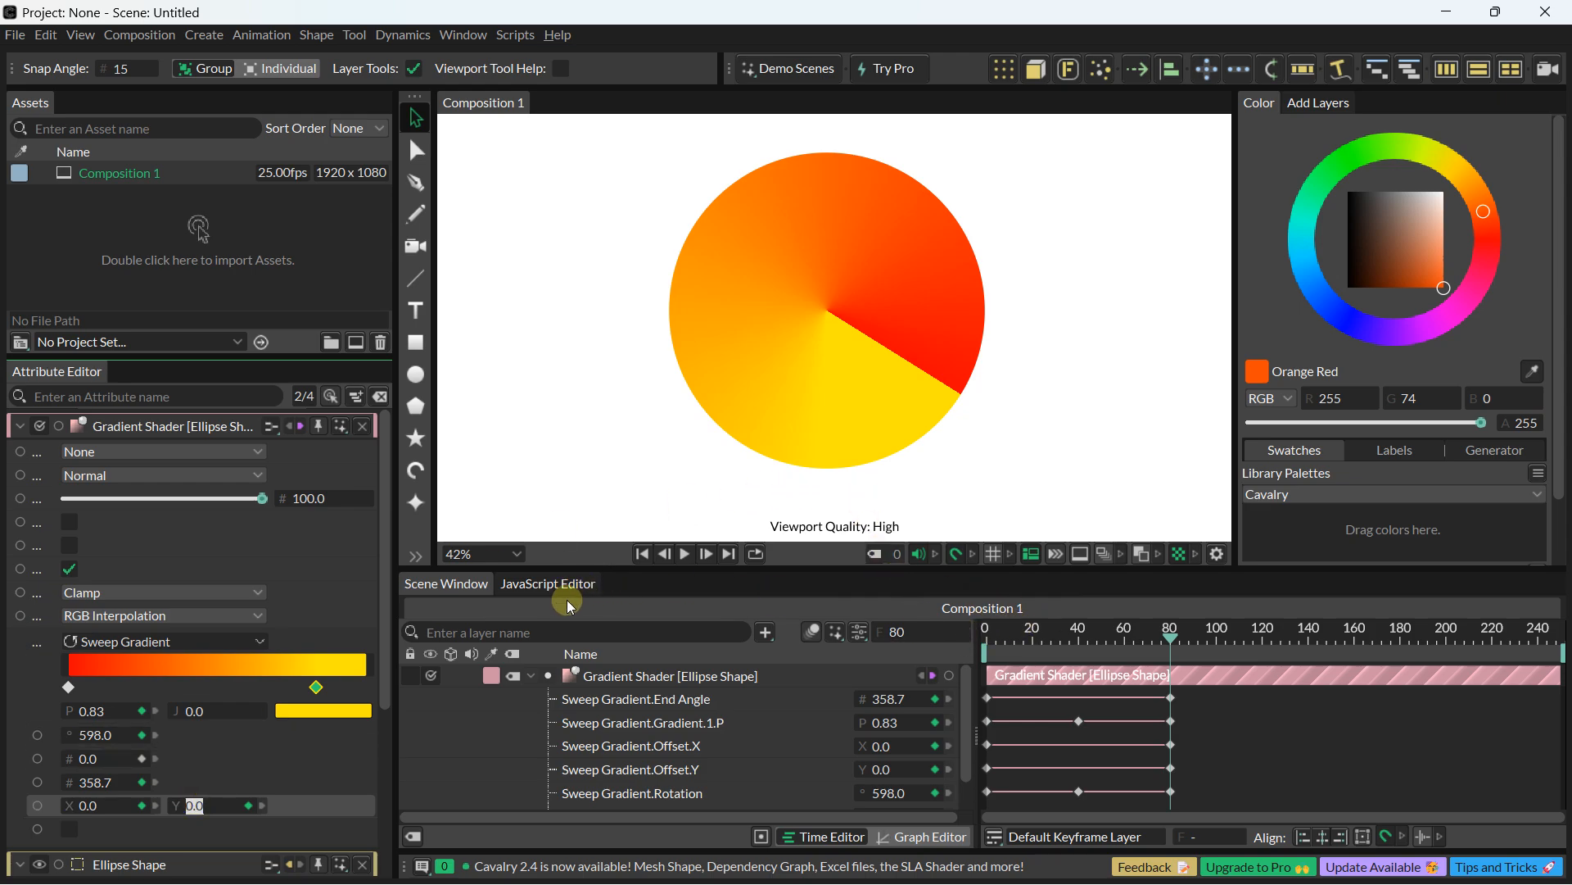
# Step: Play the animation from the first frame to check the gradient's movement through frame 80
pyautogui.click(642, 555)
pyautogui.click(683, 555)
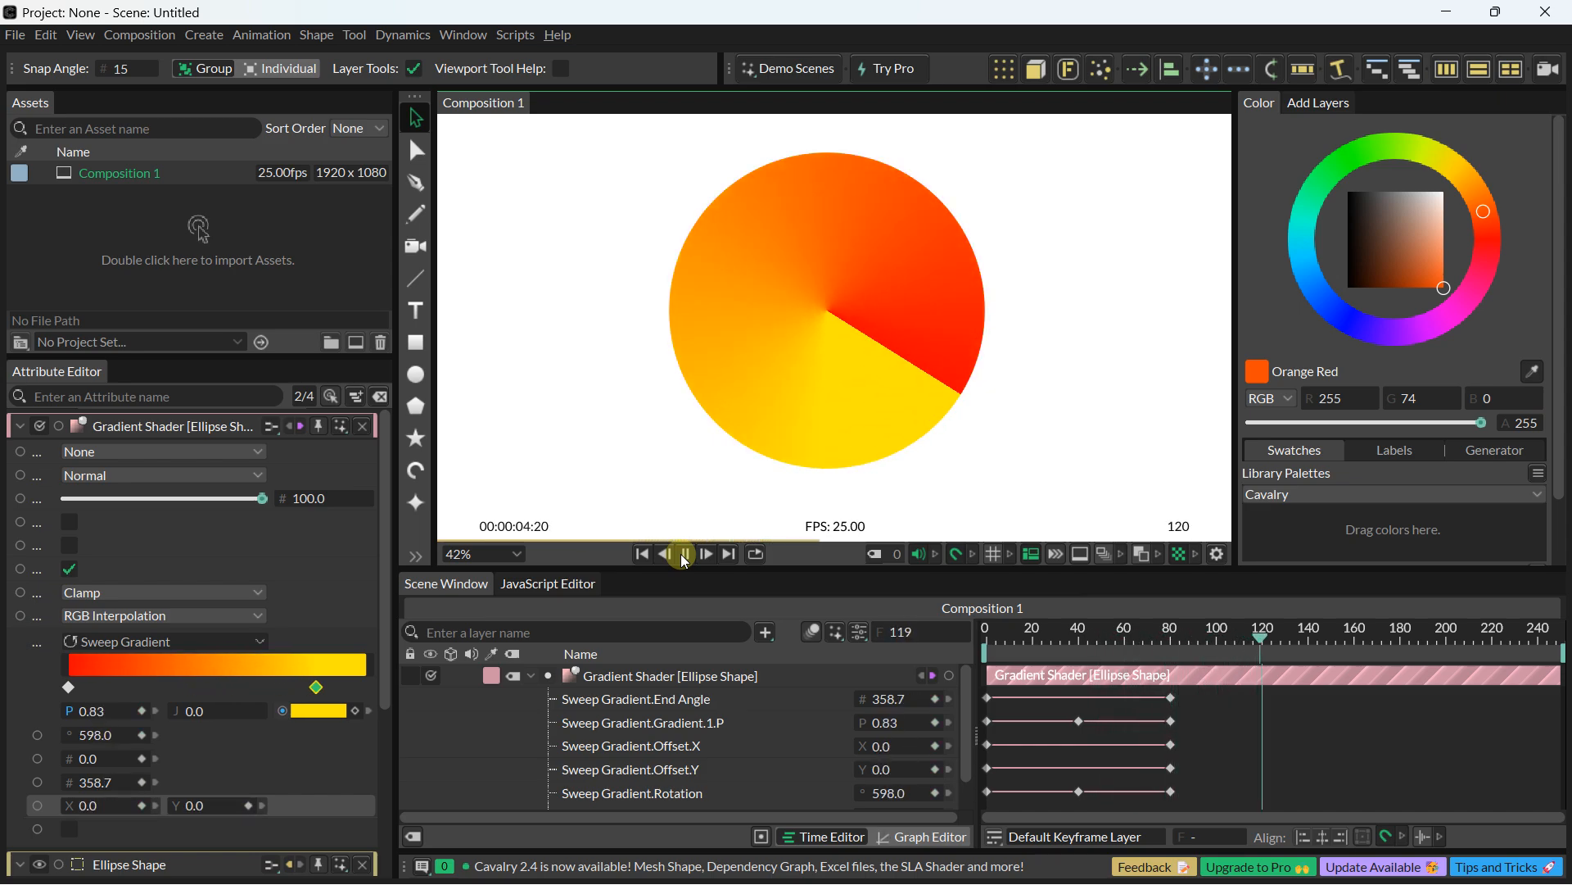
pyautogui.click(681, 554)
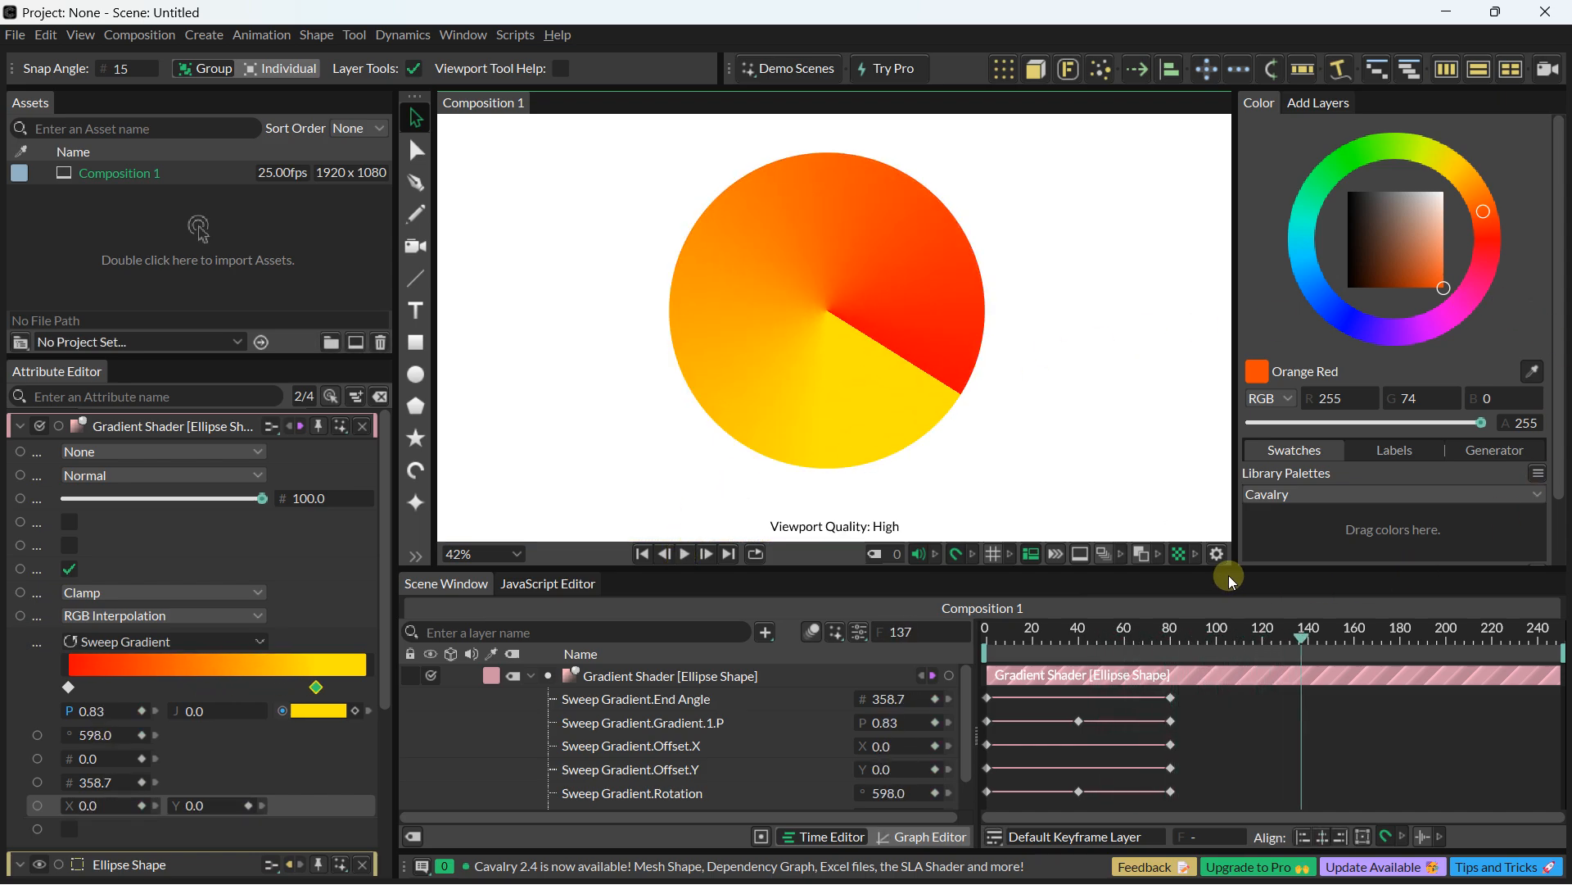
# Step: Keyframe the gold stop's position at 0.3 on frame 120 and the sweep gradient's rotation at 918° on frame 153
pyautogui.moveTo(1296, 634); pyautogui.dragTo(1263, 647)
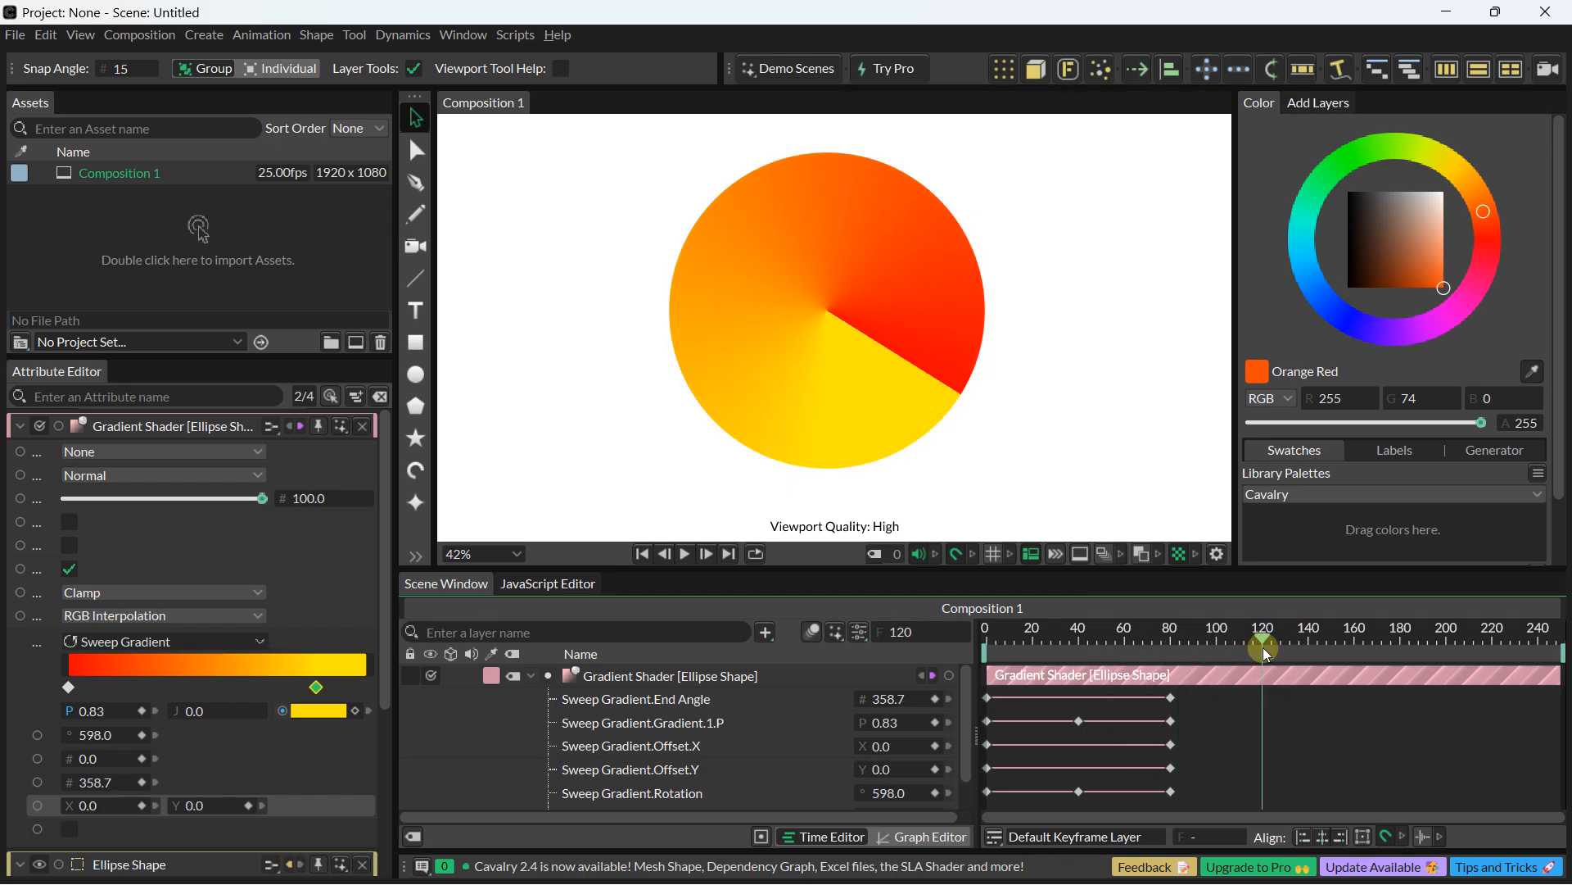
pyautogui.moveTo(107, 721); pyautogui.dragTo(65, 687)
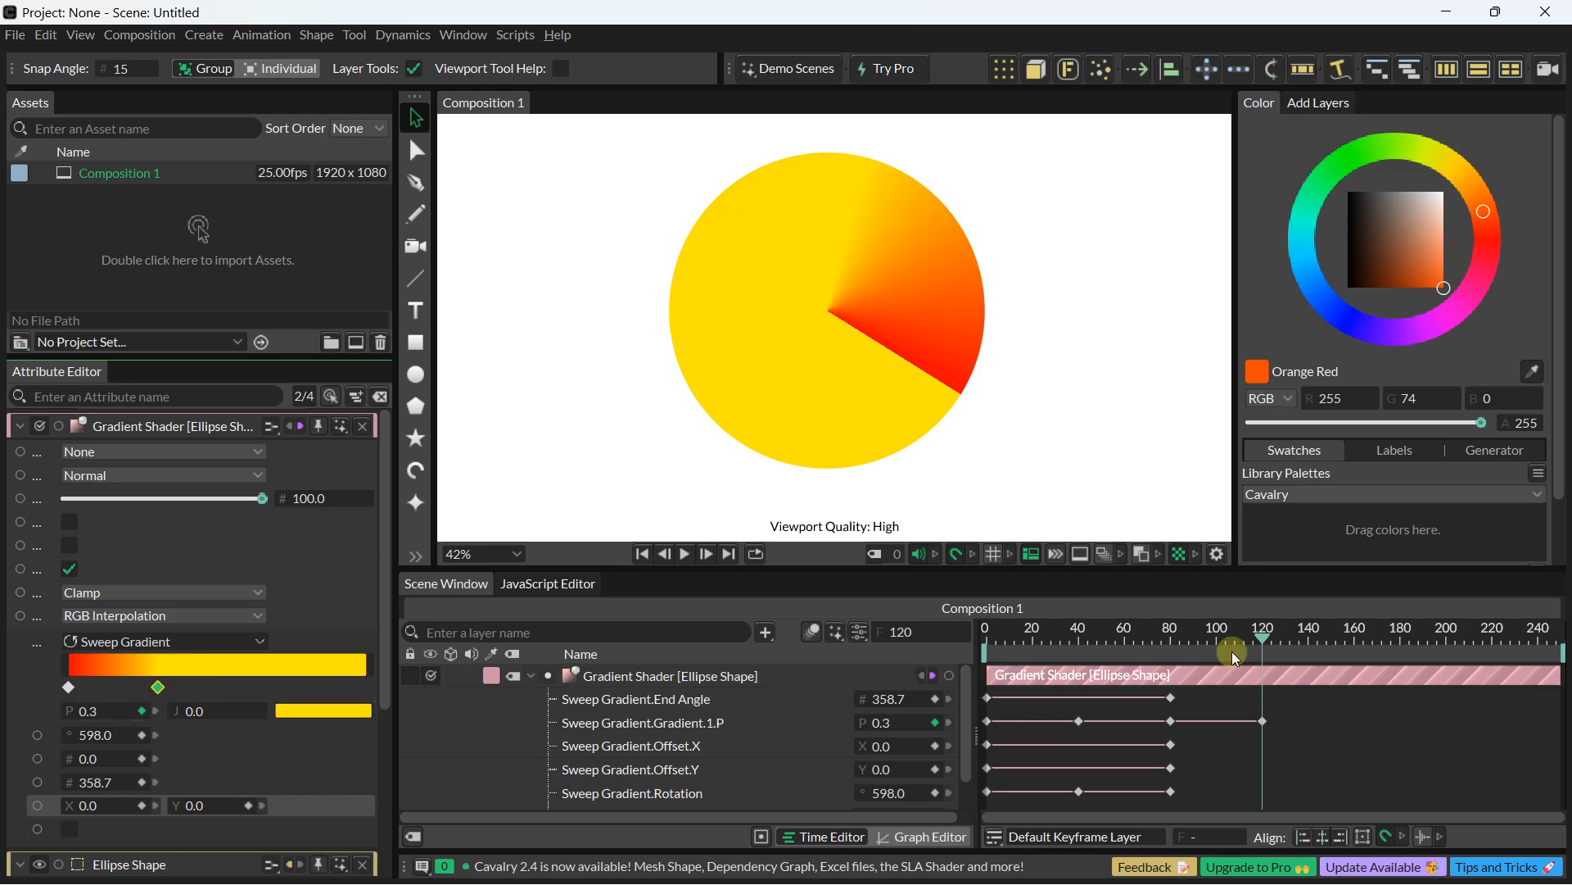
pyautogui.moveTo(1232, 651); pyautogui.dragTo(1339, 643)
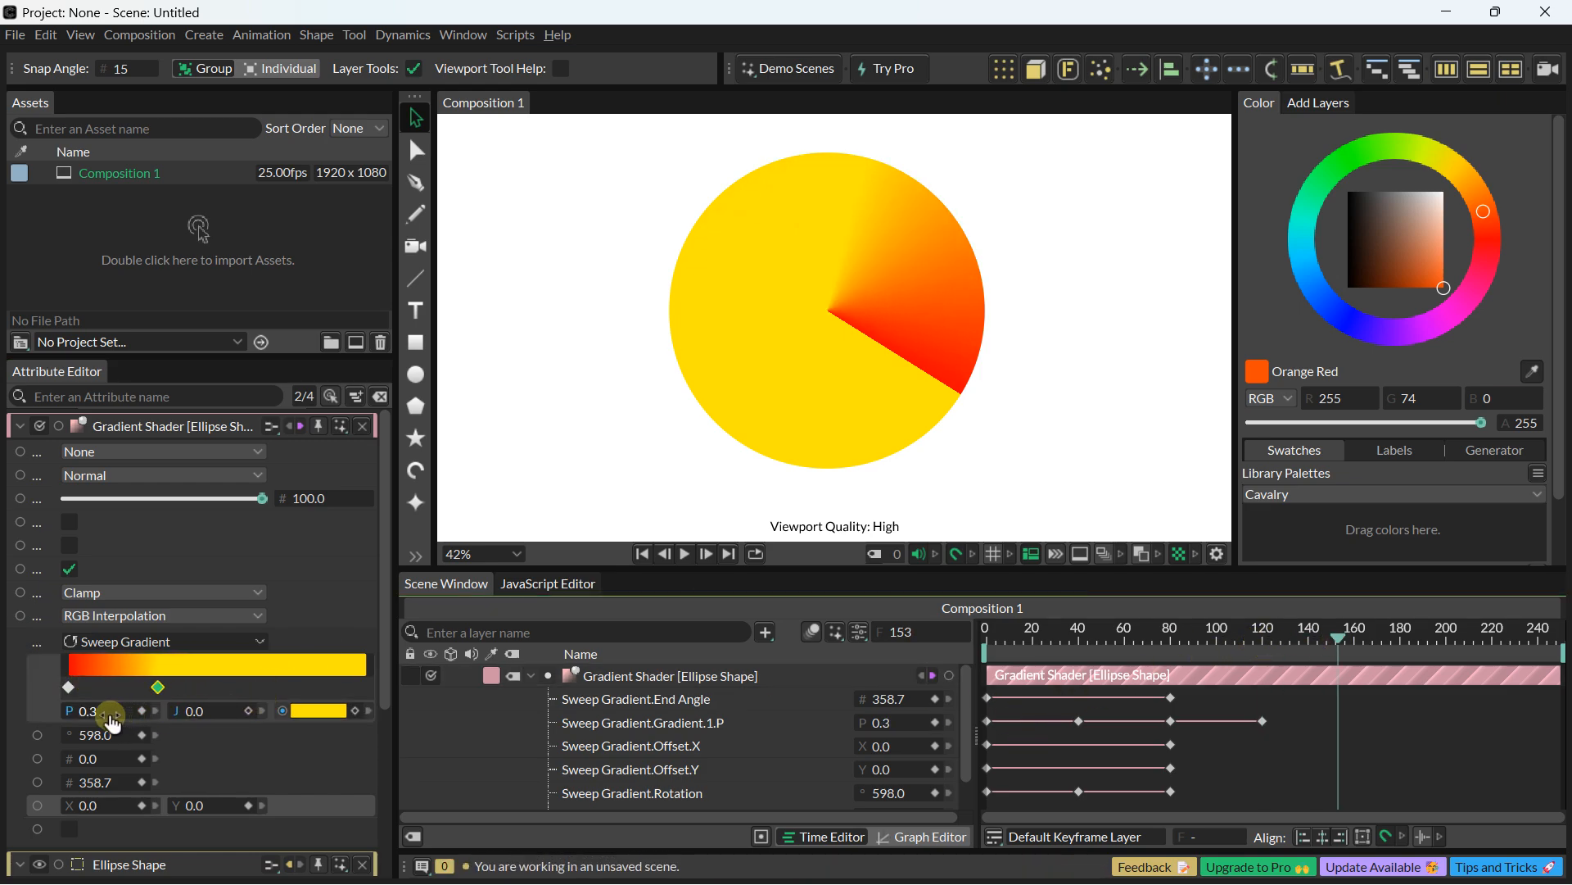
pyautogui.moveTo(95, 735); pyautogui.dragTo(442, 711)
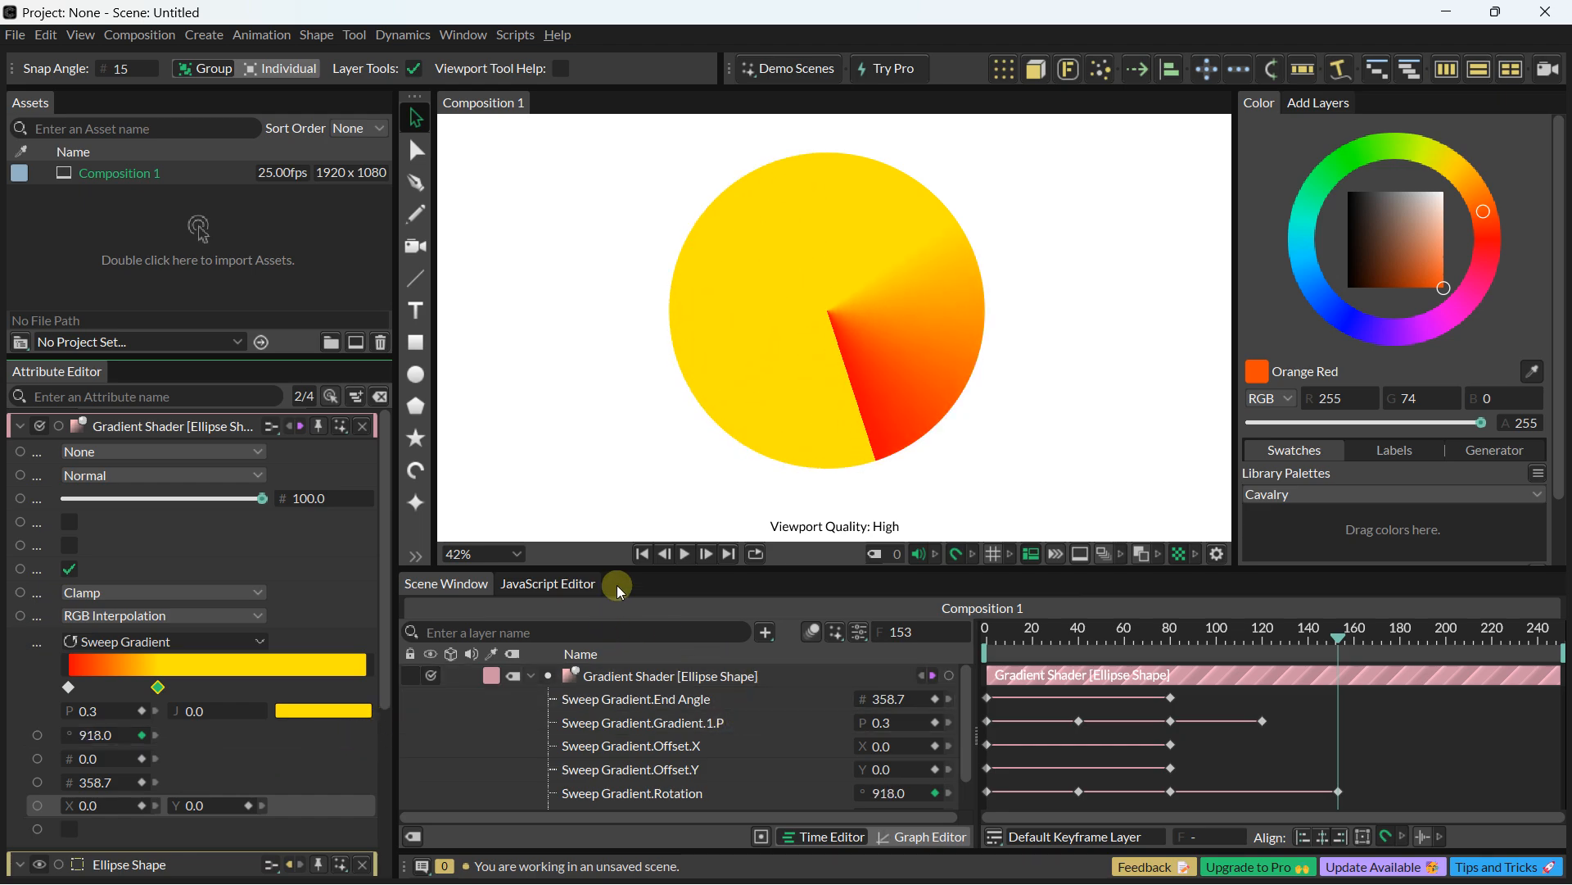
# Step: Play the extended sweep gradient animation from the first frame past frame 153
pyautogui.click(642, 554)
pyautogui.click(684, 554)
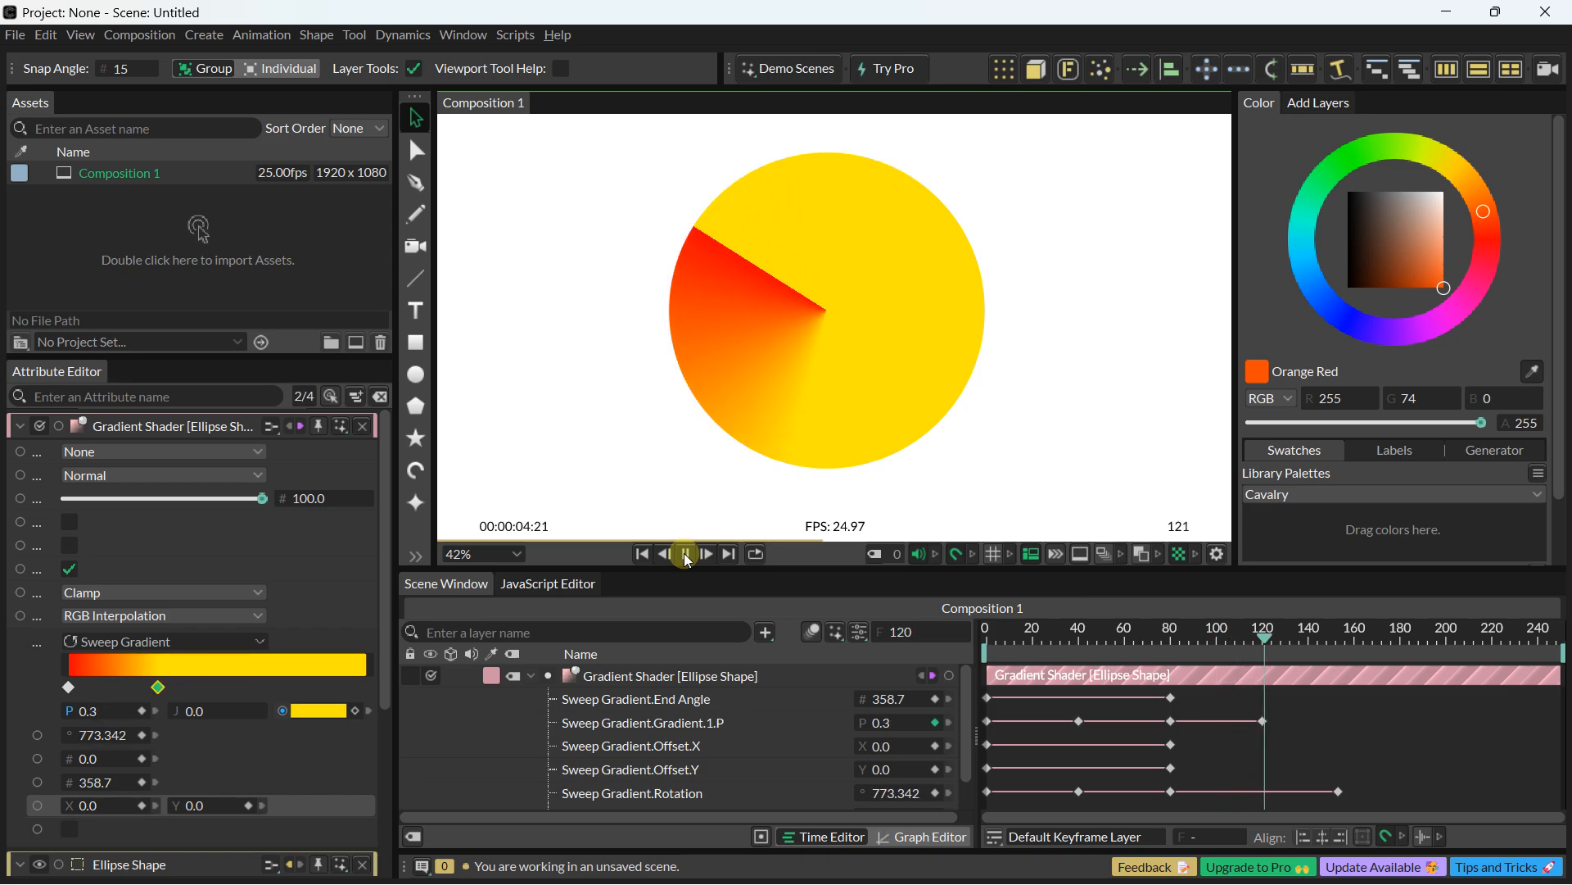
pyautogui.click(686, 554)
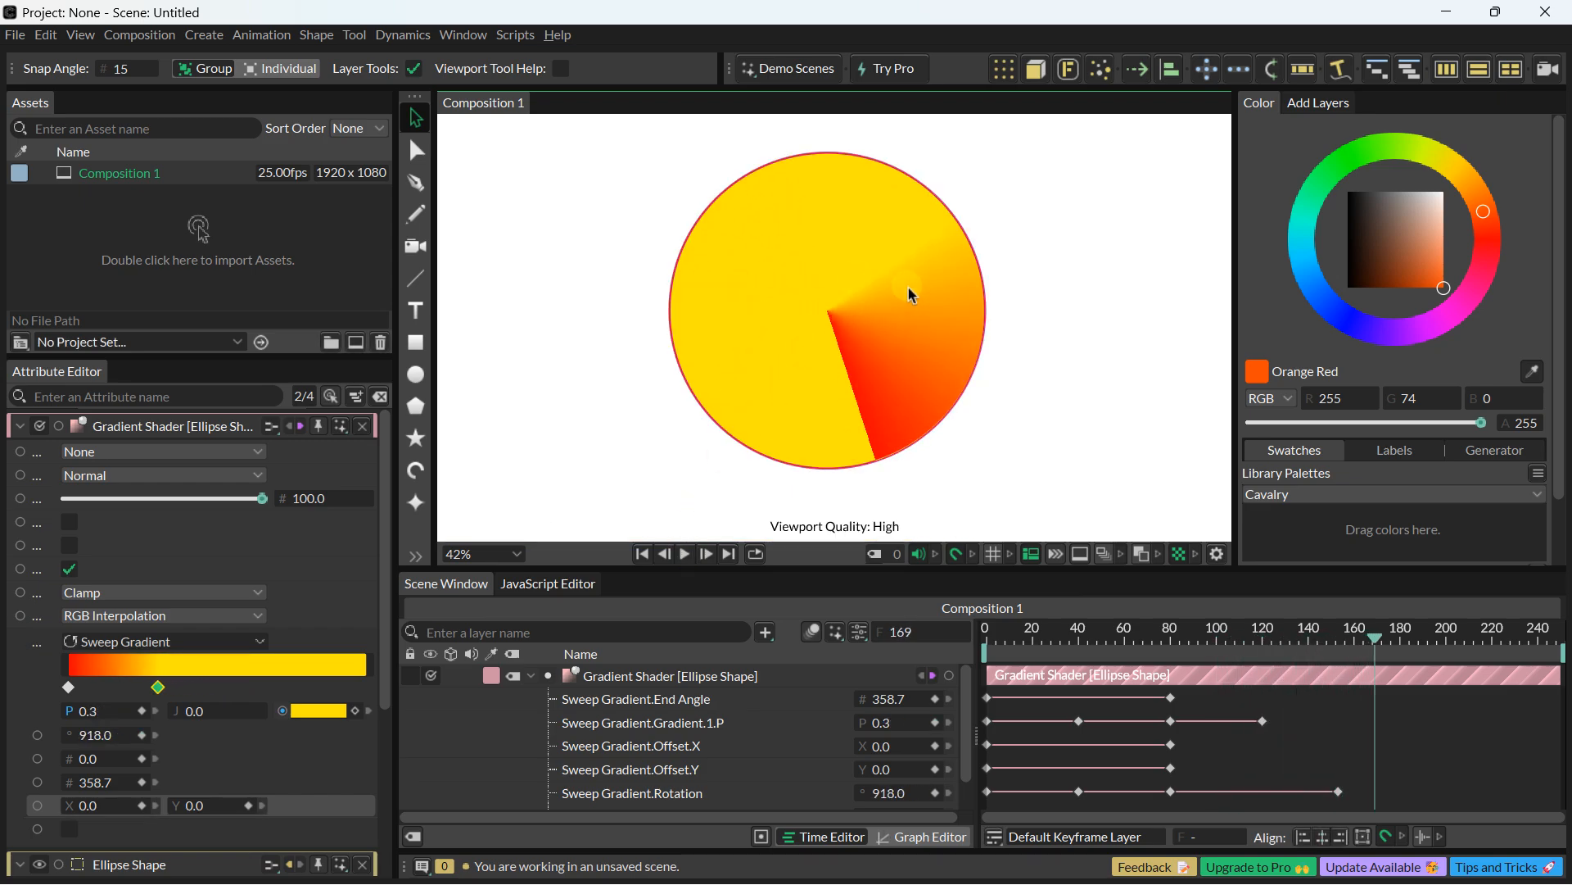
# Step: Delete the gradient shader and the ellipse shape from the composition
pyautogui.scroll(-4, 730, 314)
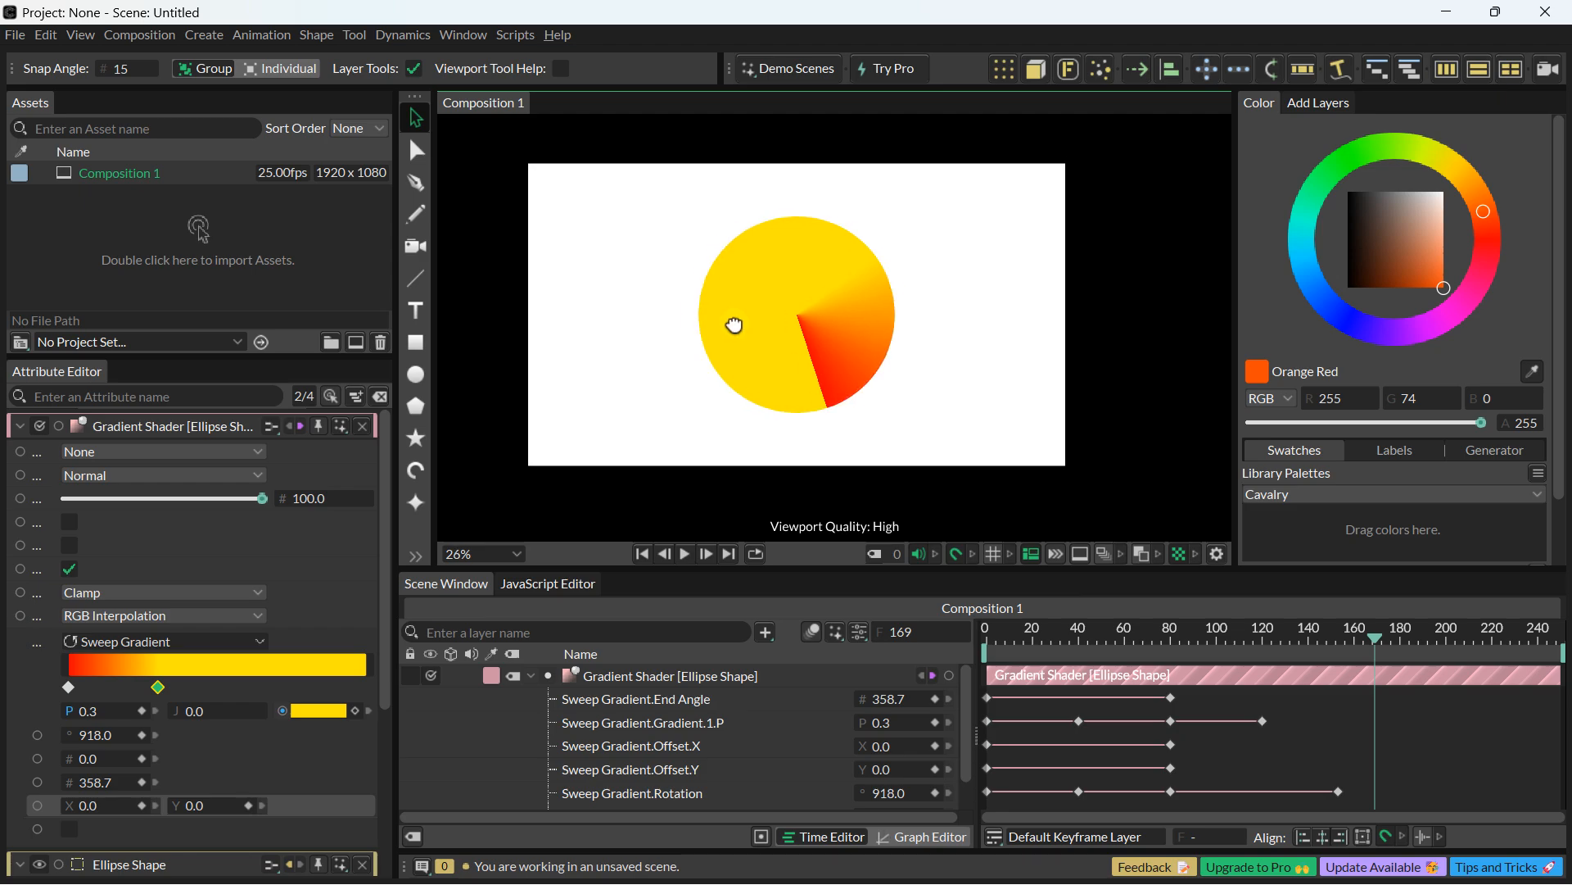
pyautogui.click(641, 675)
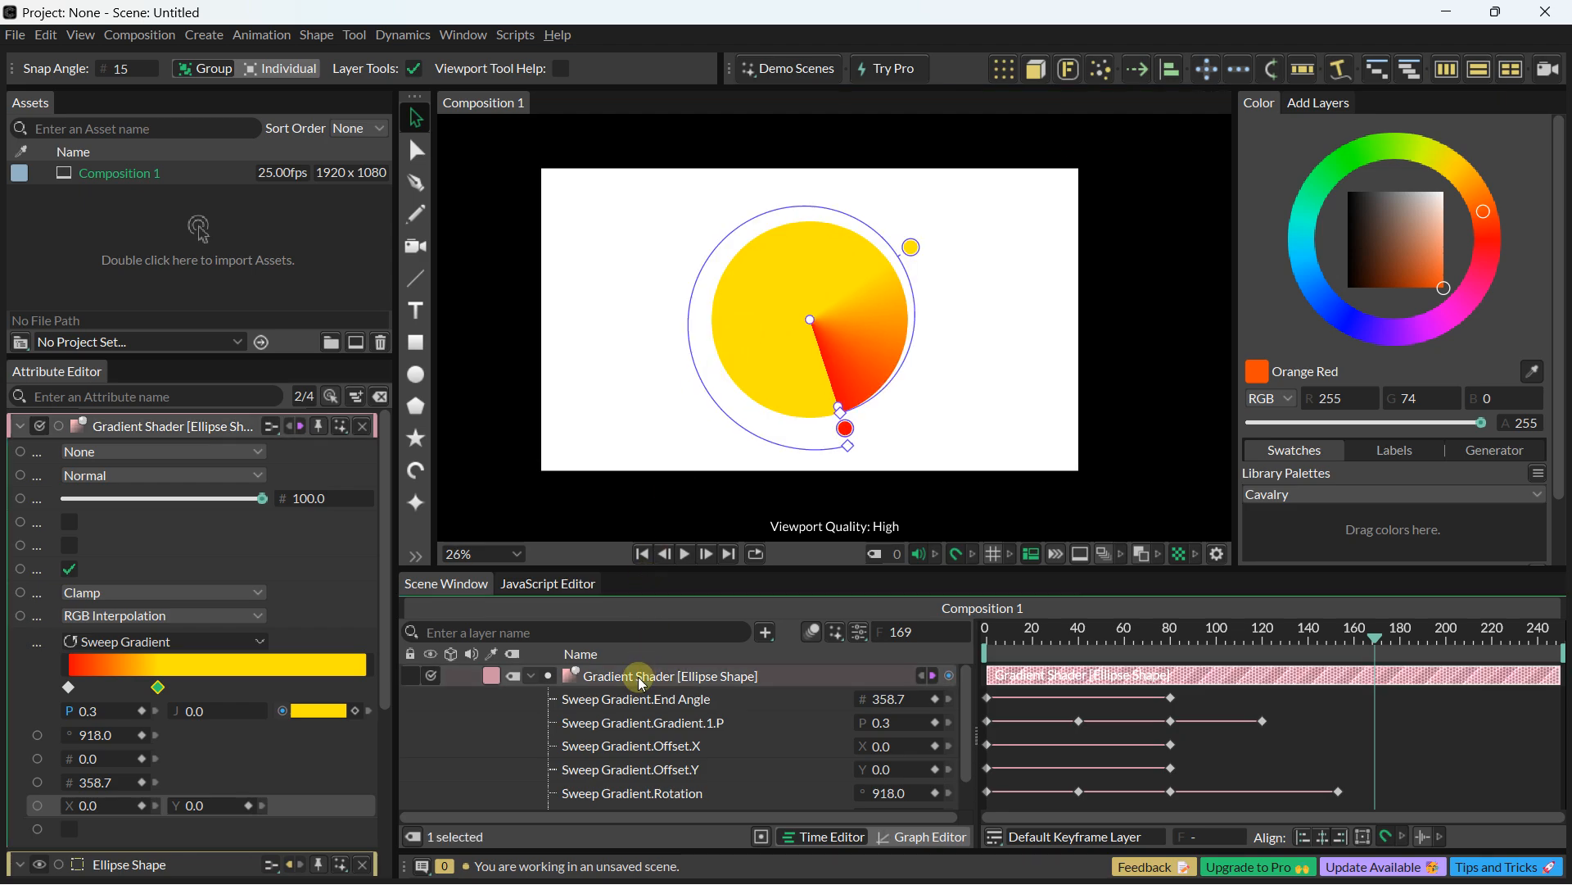
pyautogui.rightClick(641, 680)
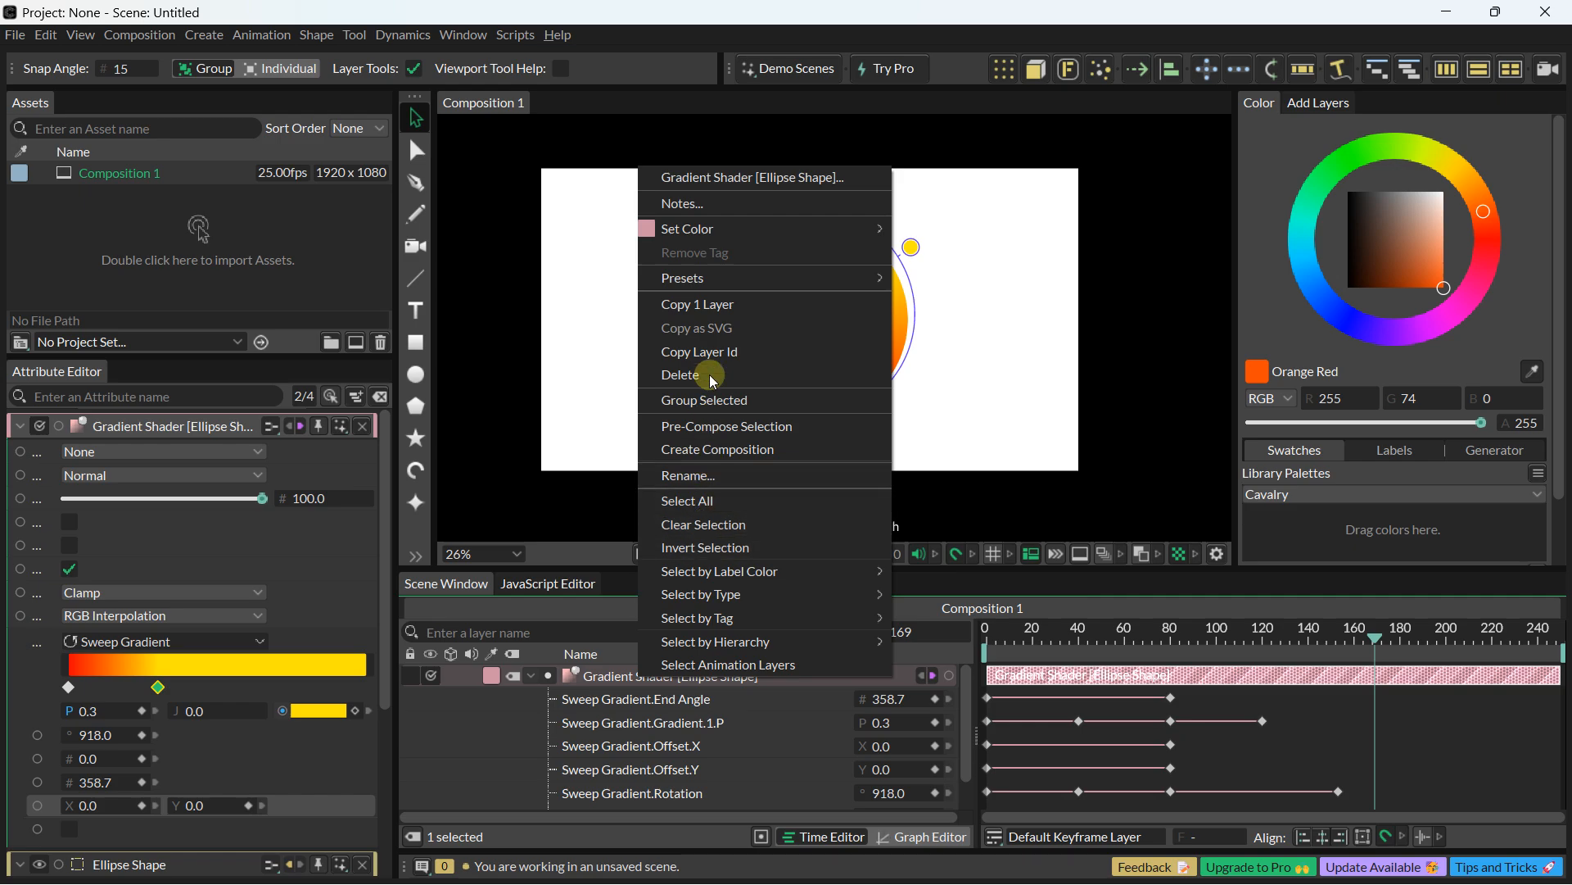
pyautogui.click(679, 374)
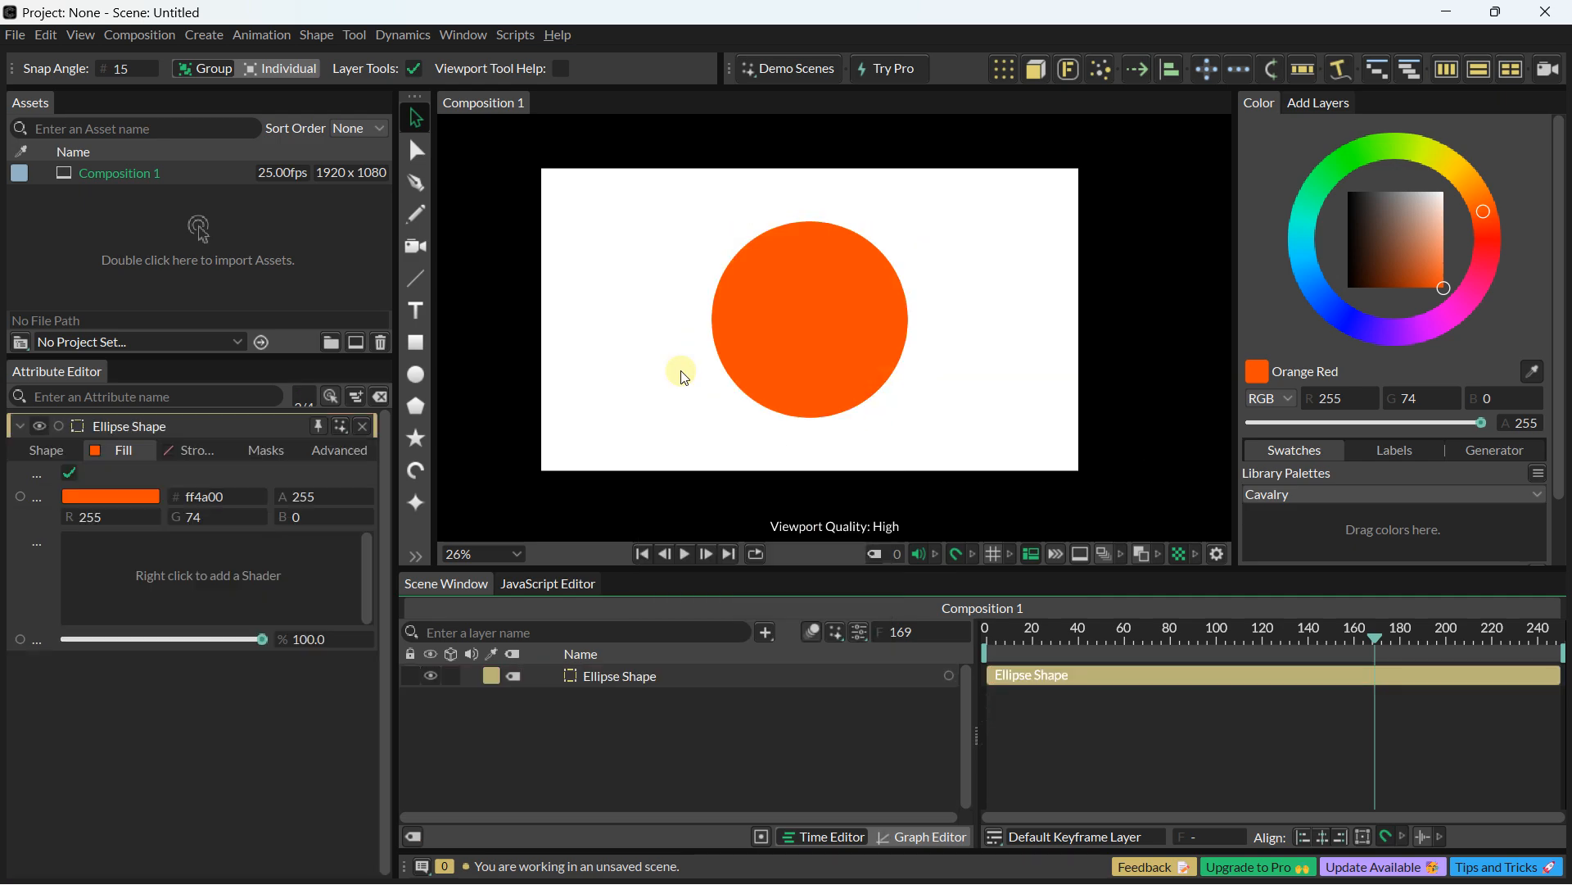
pyautogui.click(754, 298)
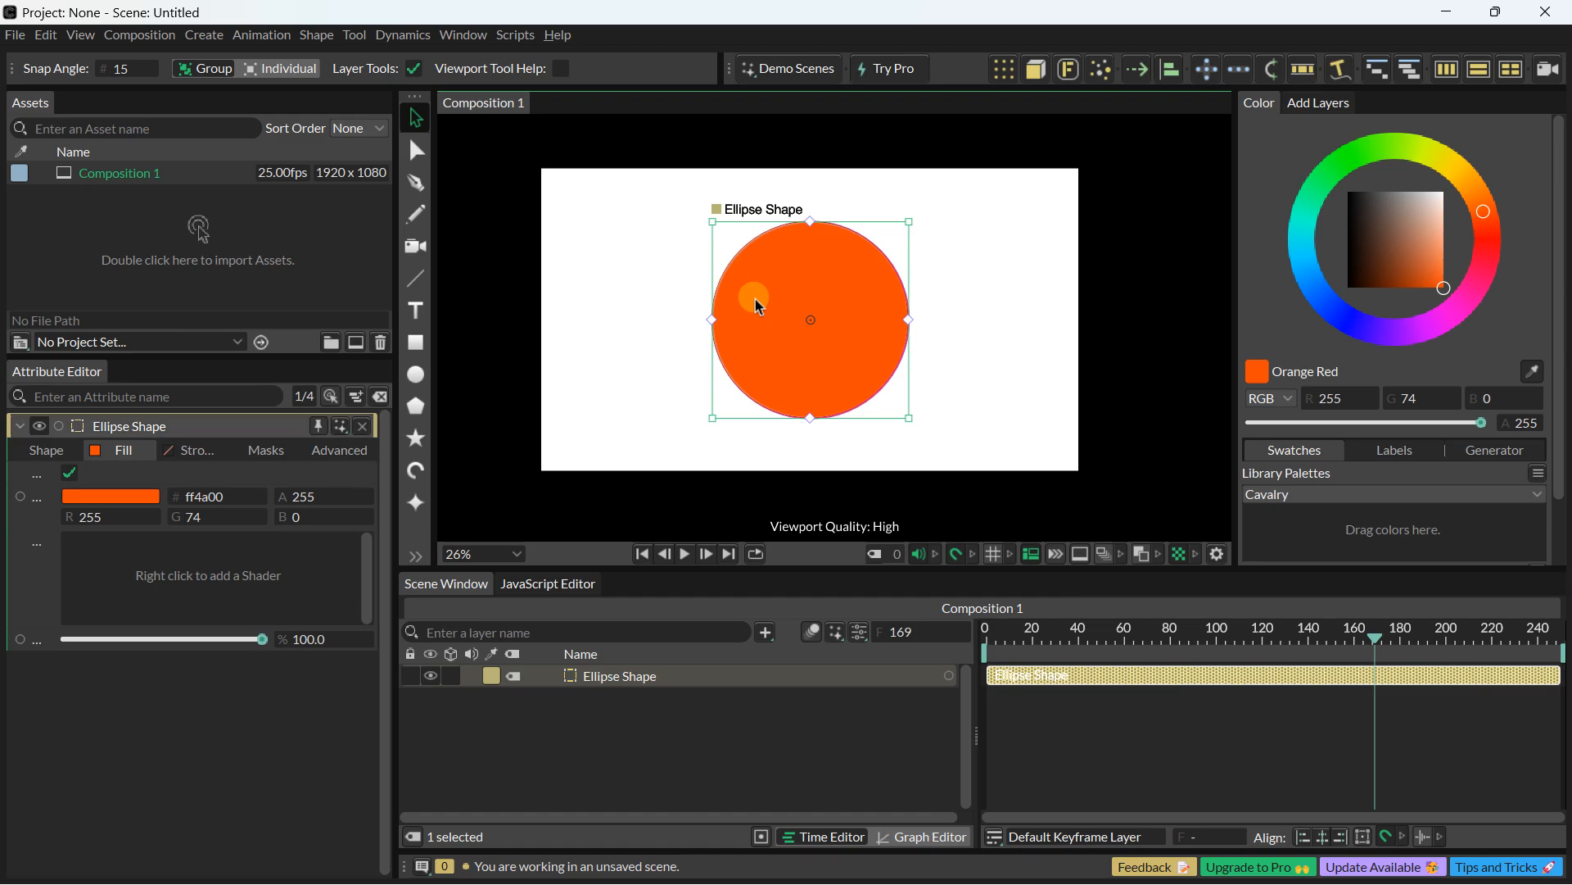
pyautogui.press('Delete')
pyautogui.press('capslock')
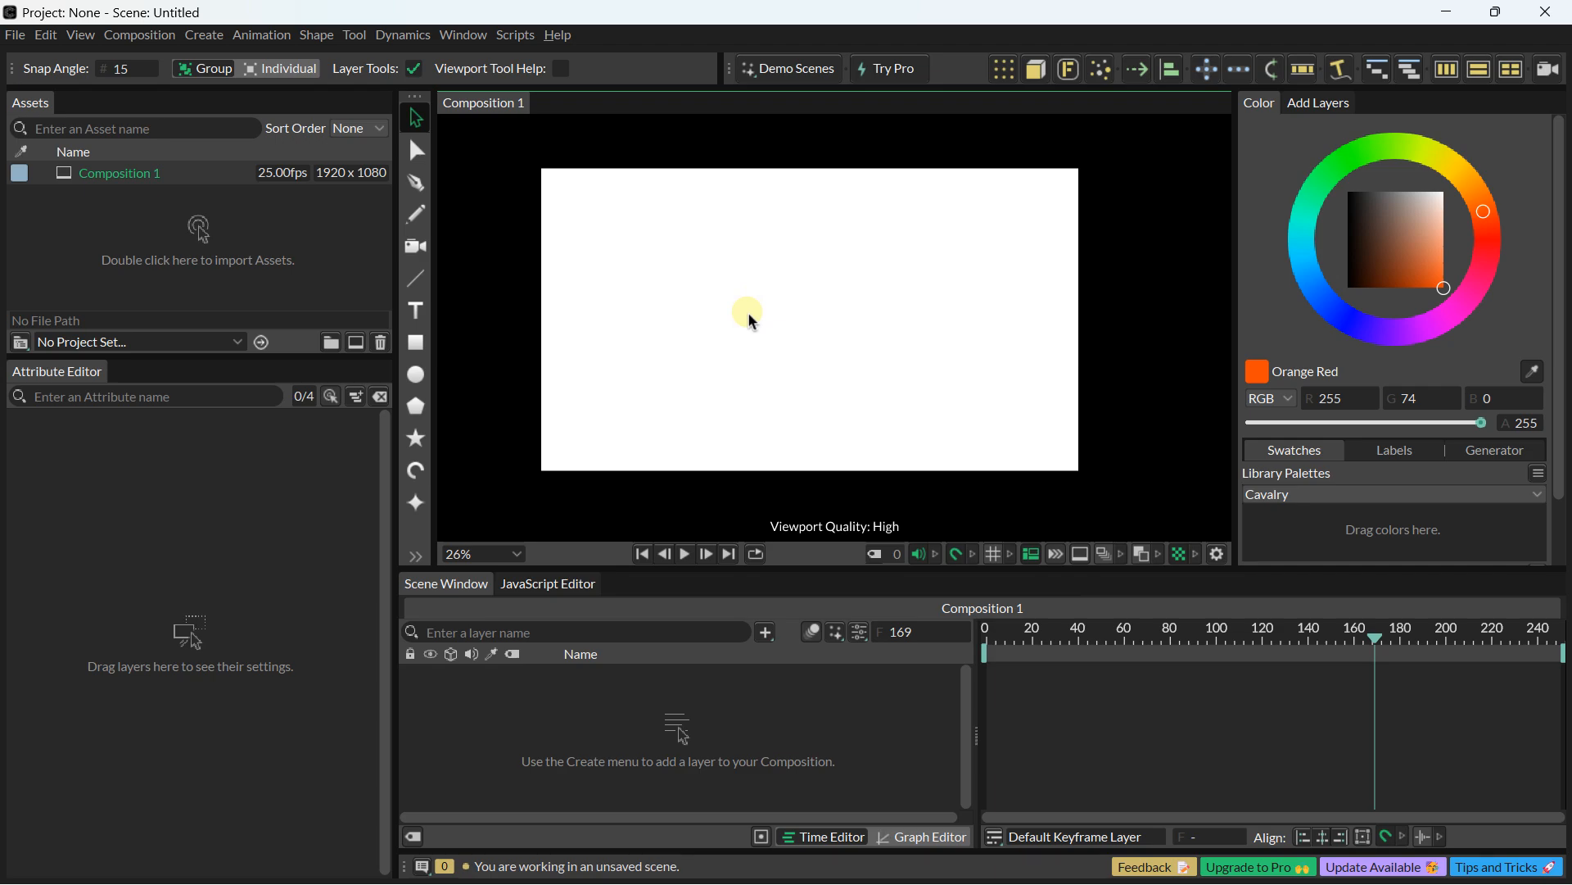
pyautogui.moveTo(748, 312); pyautogui.dragTo(803, 319)
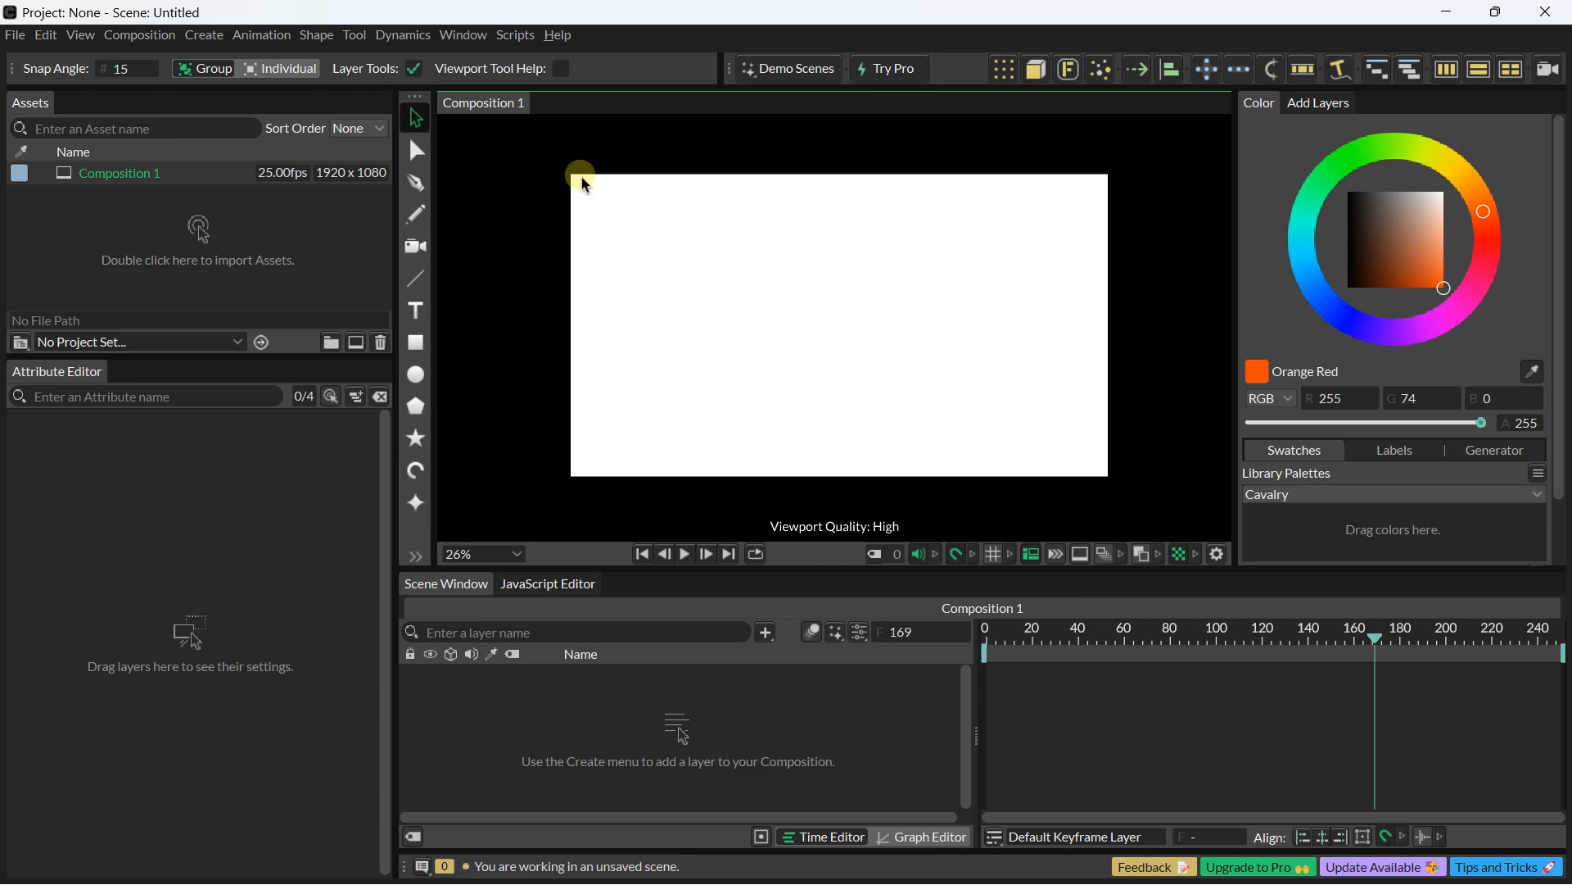
pyautogui.moveTo(522, 141); pyautogui.dragTo(553, 154)
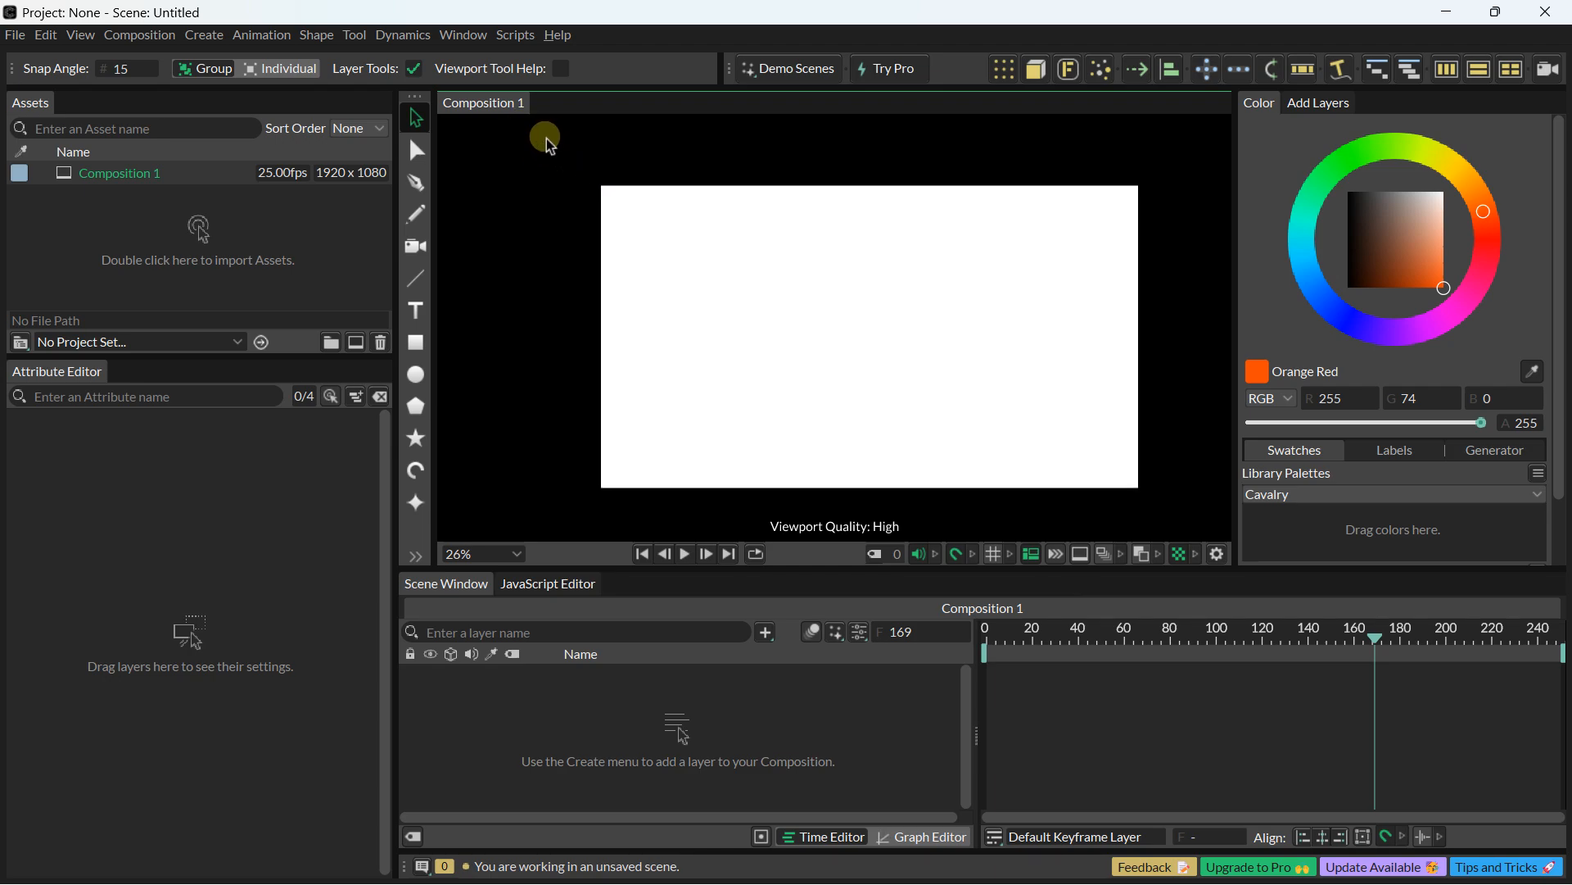